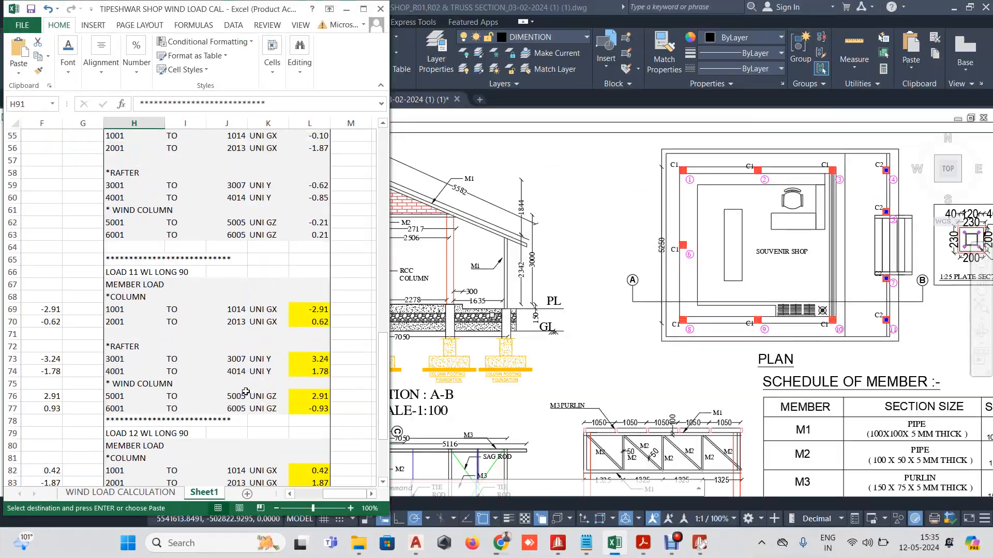
Copy the complete block of wind load cases LOAD 7 to LOAD 12, cells H12:L91, from Sheet1.
scroll(245, 391, down, 3)
scroll(245, 392, up, 17)
scroll(242, 389, up, 6)
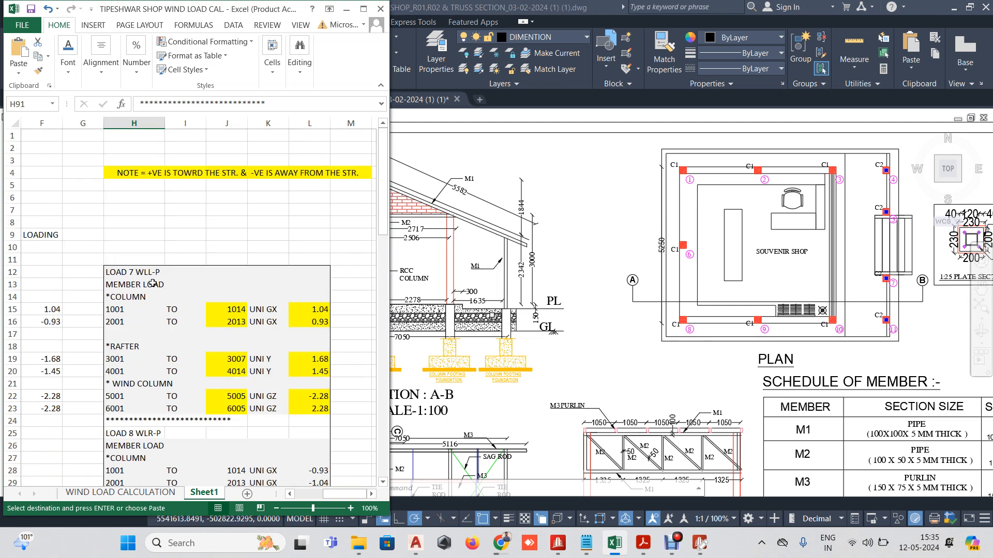
click(118, 271)
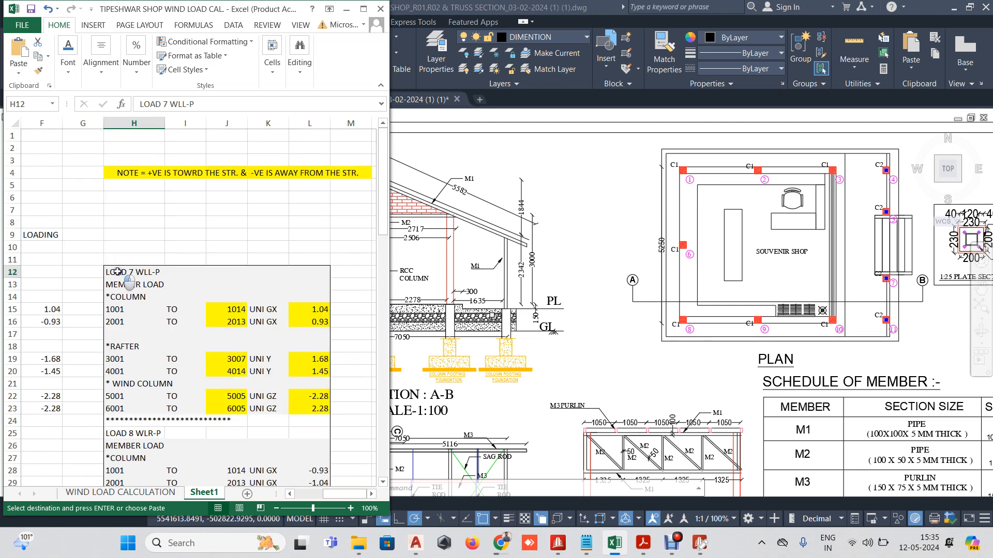
key(shift+Down)
key(shift+Right)
key(shift+Right)
key(shift+Right)
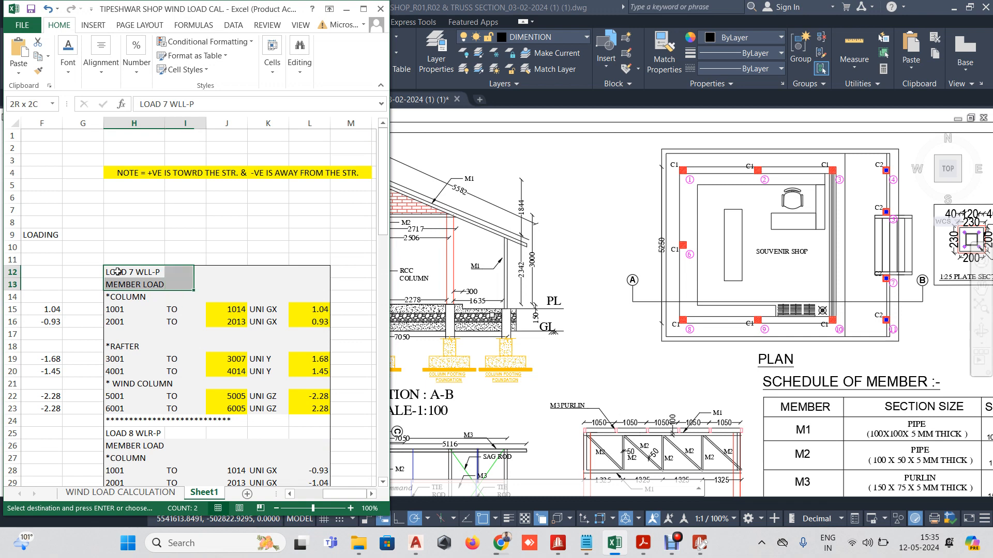
key(shift+Right)
key(shift+Down)
key(shift+Down)
key(shift+Down)
key(shift+Down)
key(shift+Down)
key(shift+Down)
key(shift+Down)
key(shift+Down)
key(shift+Down)
key(shift+Down)
key(shift+Down)
key(shift+Down)
key(shift+Down)
key(shift+Down)
key(shift+Down)
key(shift+Down)
key(shift+Down)
key(shift+Down)
key(shift+Down)
key(shift+Down)
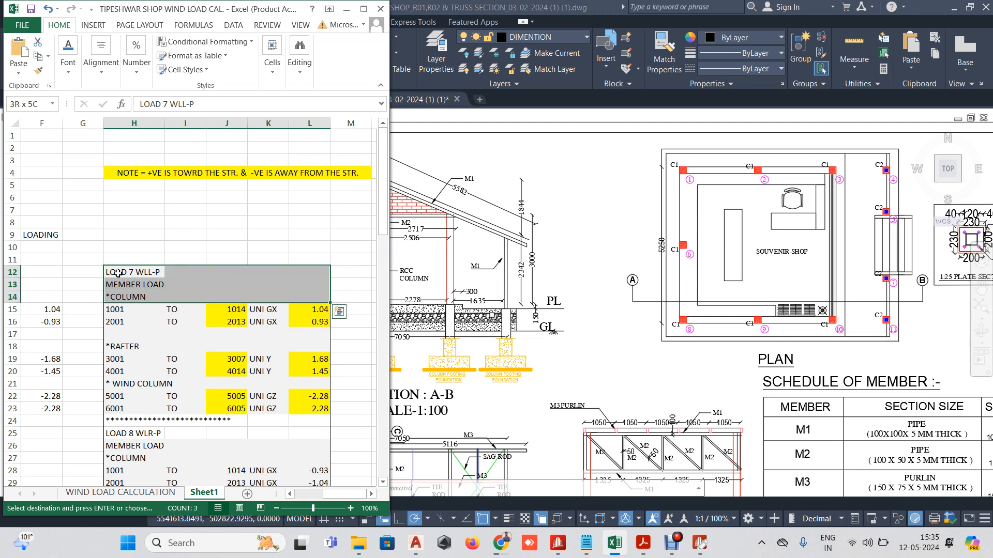
key(shift+Down)
key(shift+Down)
key(shift+Down)
key(shift+Down)
key(shift+Down)
key(shift+Down)
key(shift+Down)
key(shift+Down)
key(shift+Down)
key(shift+Down)
key(shift+Down)
key(shift+Down)
key(shift+Down)
key(shift+Down)
key(shift+Down)
key(shift+Down)
key(shift+Down)
key(shift+Down)
key(shift+Down)
key(shift+Down)
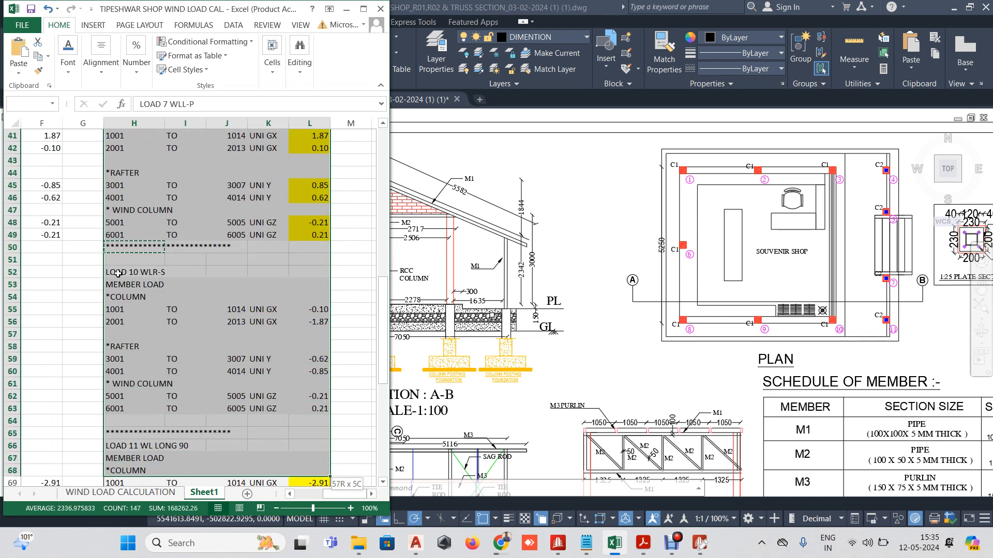
key(shift+Up)
key(shift+Up)
key(shift+Up)
key(shift+Up)
key(shift+Up)
key(shift+Up)
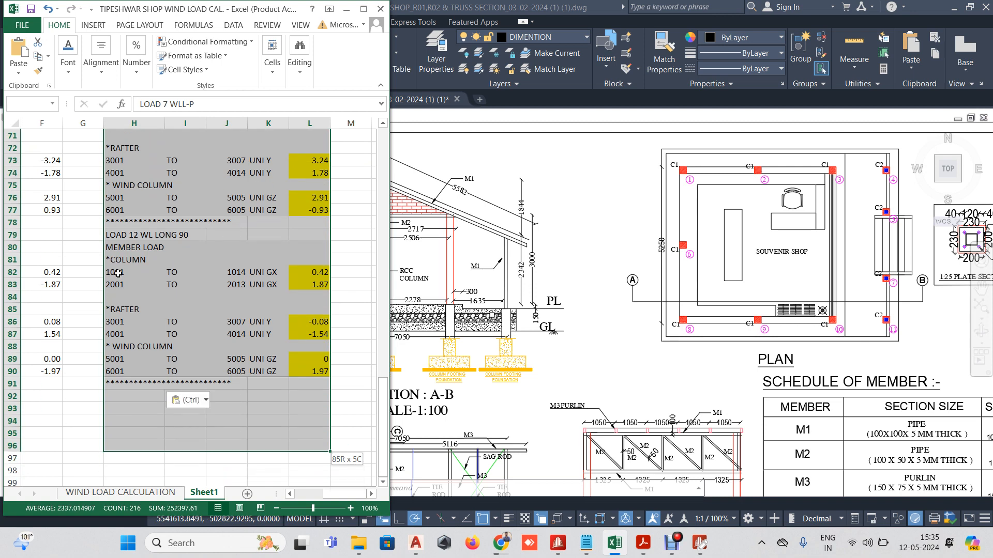
key(shift+Up)
key(shift+Up)
key(shift+Up)
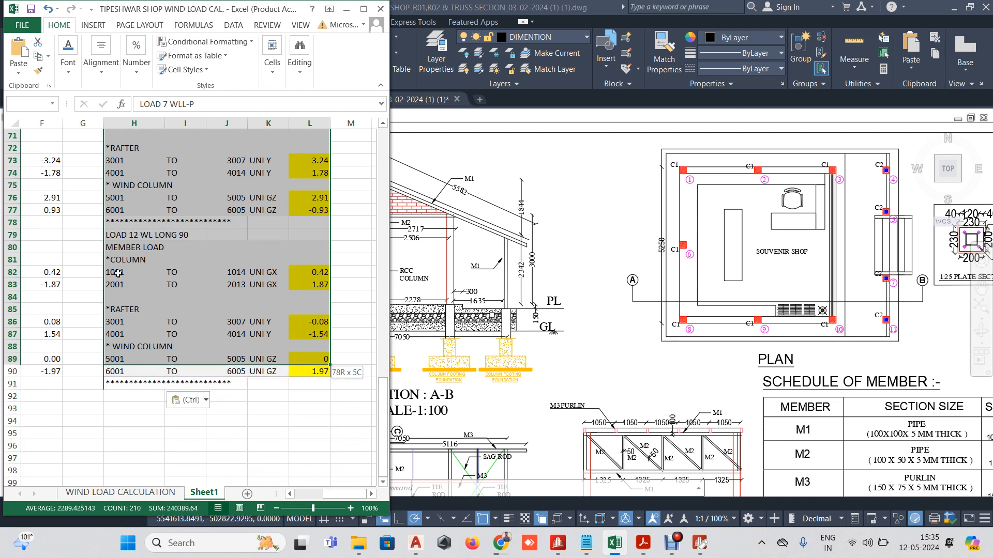
key(shift+Down)
key(shift+Down)
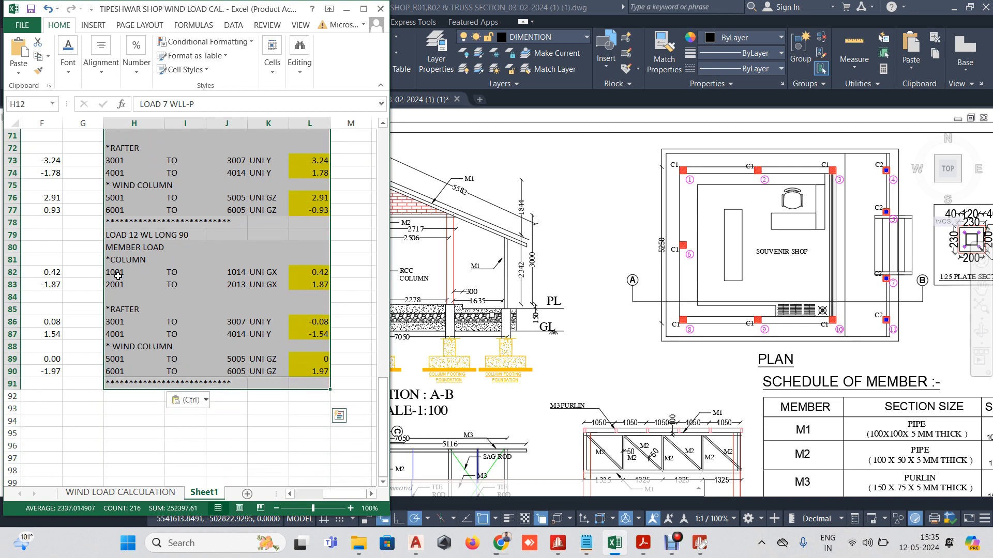
key(ctrl+c)
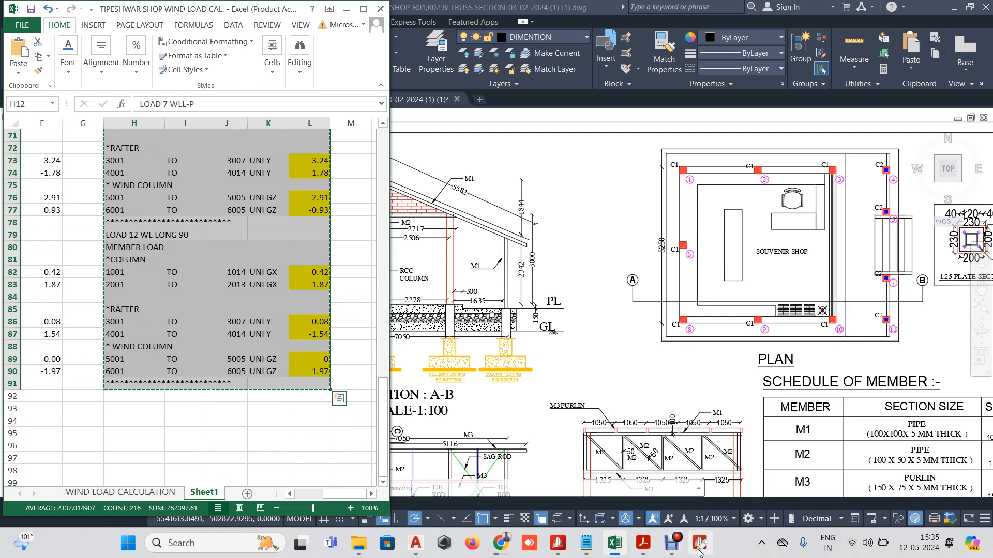
In the STAAD.Pro editor, replace the old wind load lines from LOAD 7 up to the load combinations with the copied block.
click(699, 552)
double_click(826, 90)
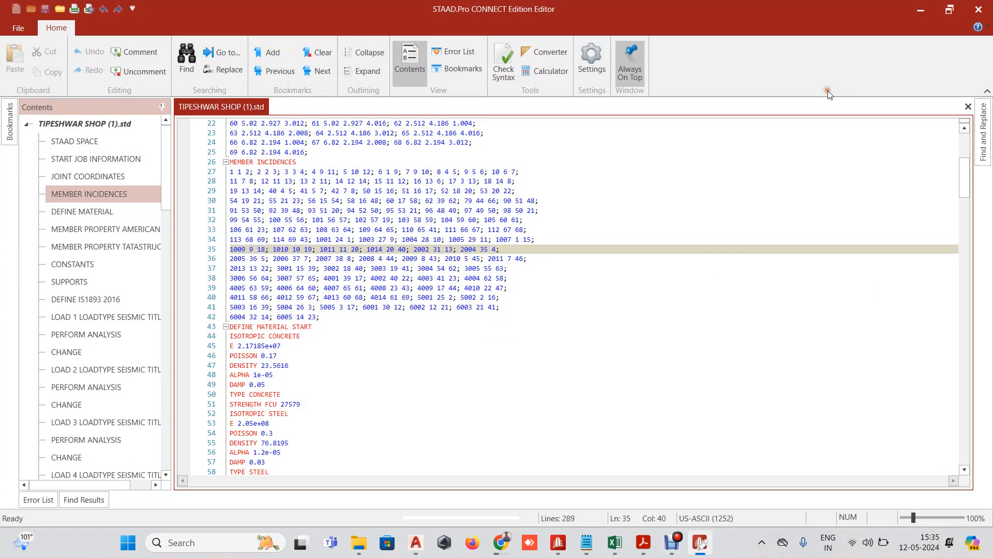
scroll(427, 340, down, 20)
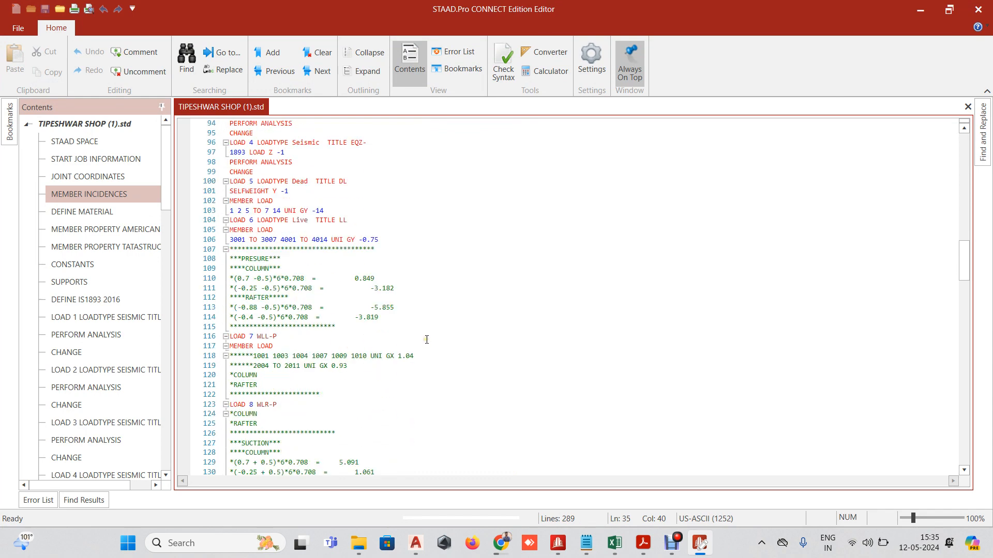
scroll(427, 340, down, 1)
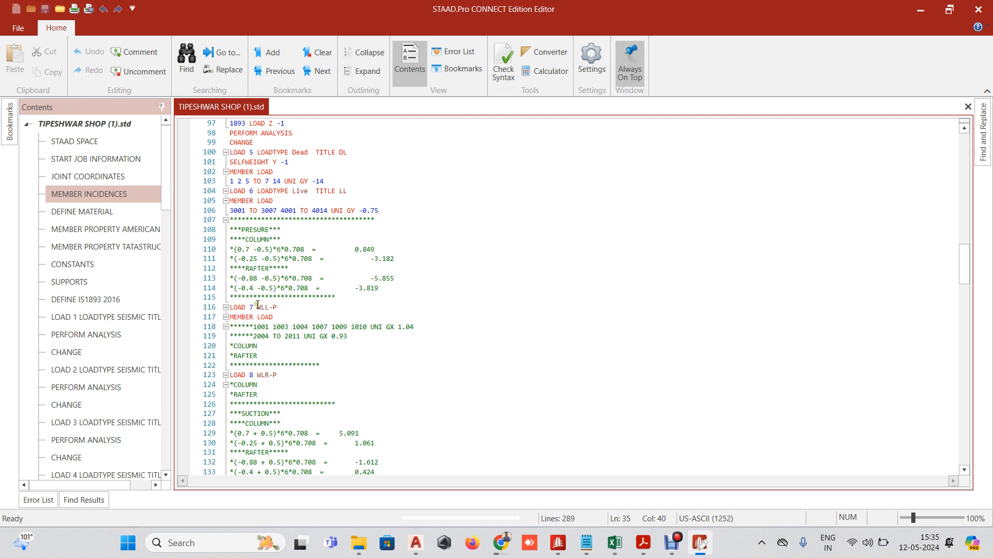
drag(232, 305, 352, 224)
key(ctrl+v)
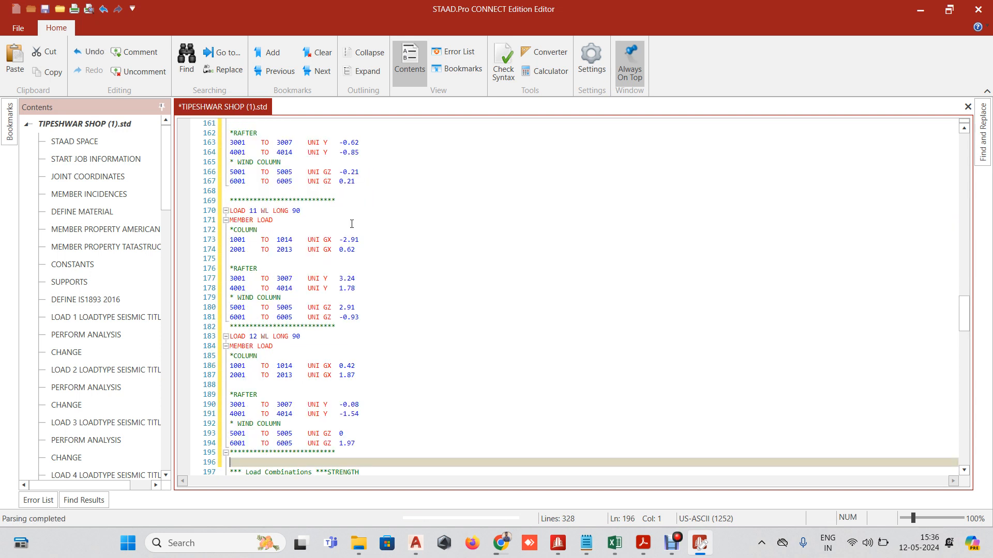
Save the TIPESHWAR SHOP (1).std input file and review the pasted load cases 7 to 12.
scroll(337, 272, down, 4)
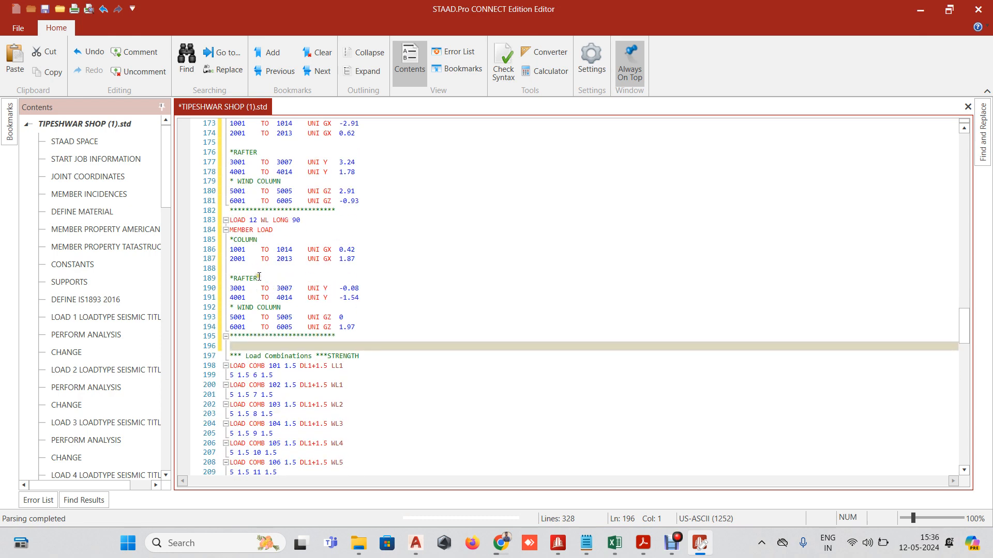
click(239, 271)
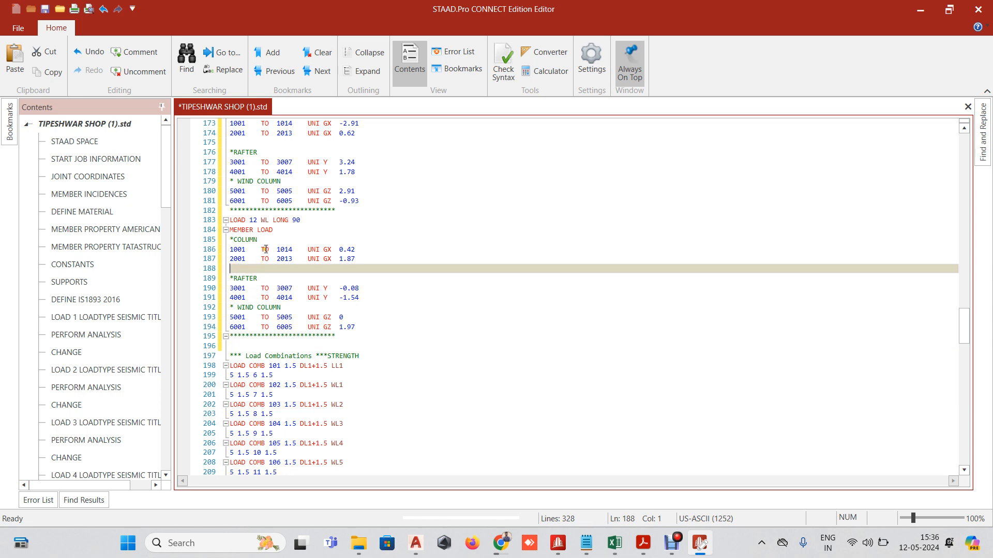
scroll(266, 249, up, 11)
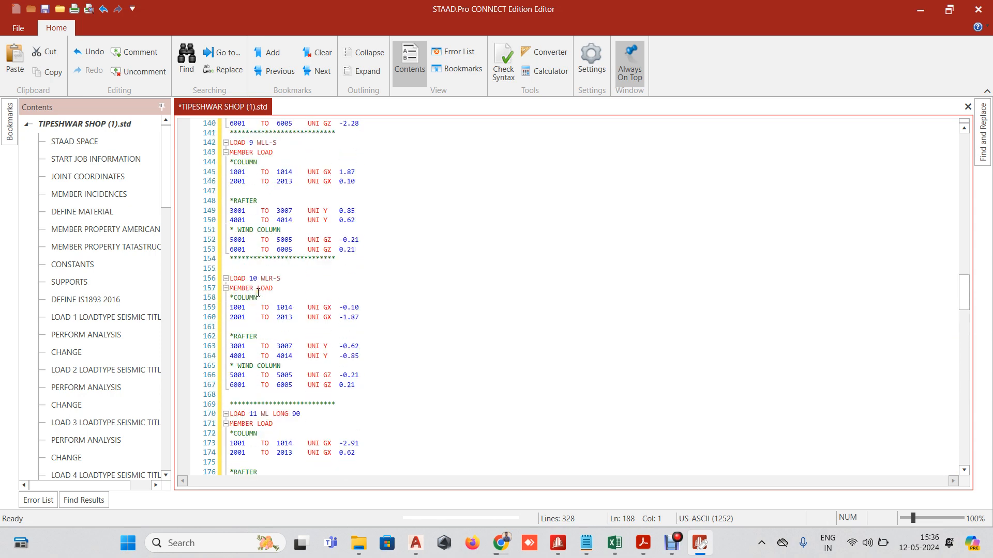
scroll(258, 293, up, 14)
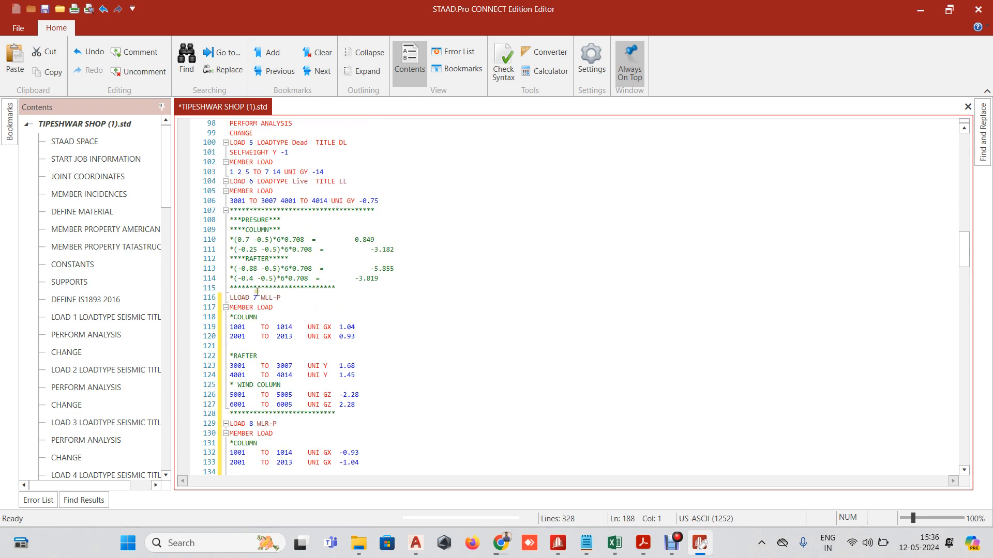
key(ctrl+s)
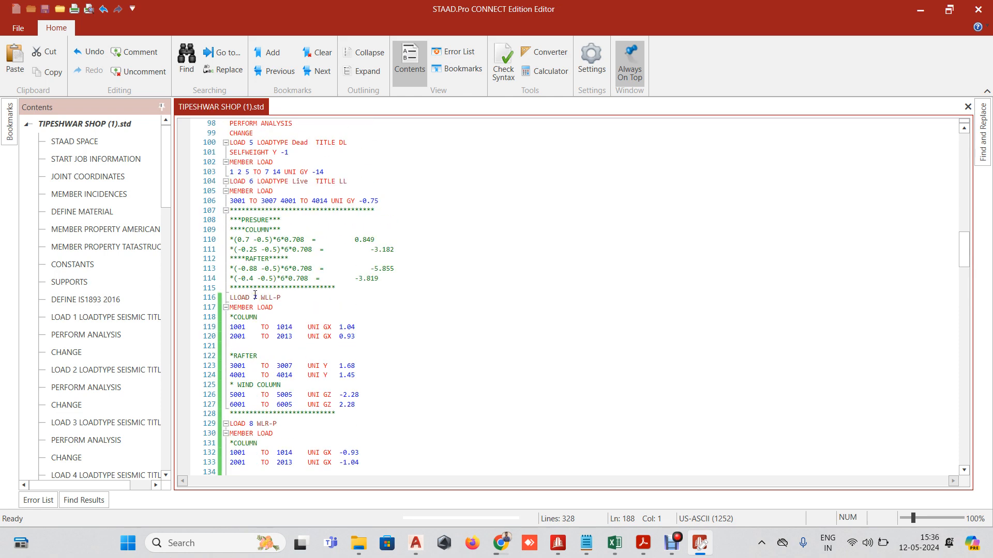
click(258, 327)
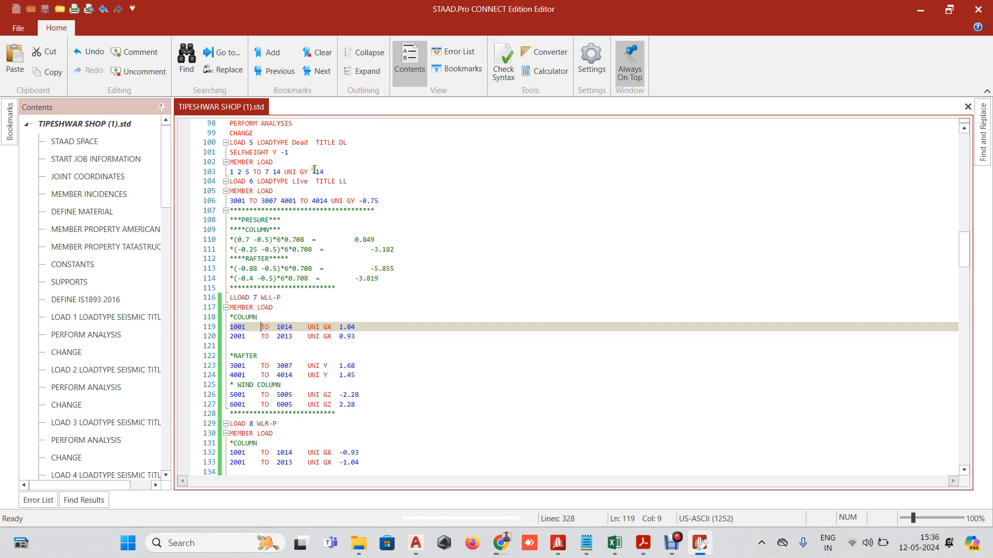
scroll(245, 310, down, 12)
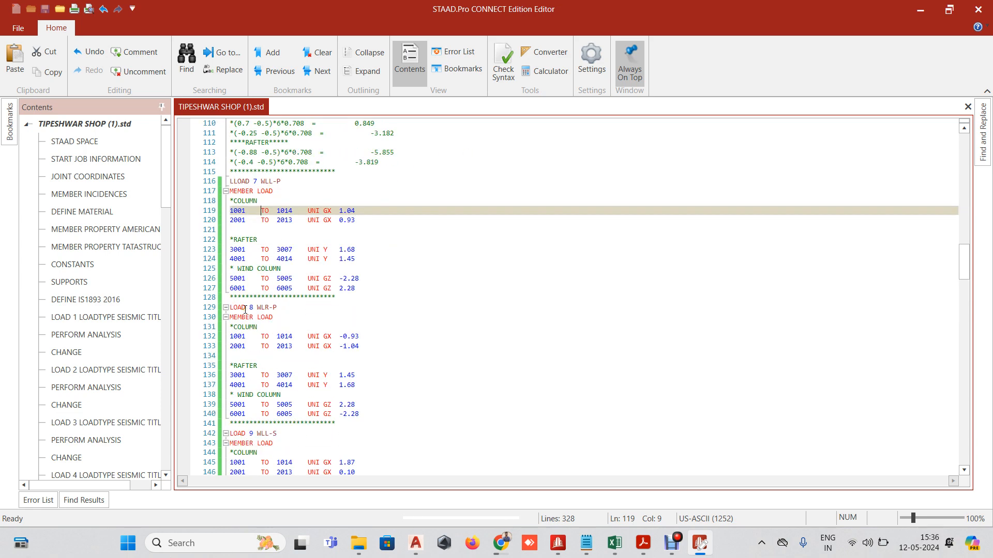
scroll(246, 311, down, 13)
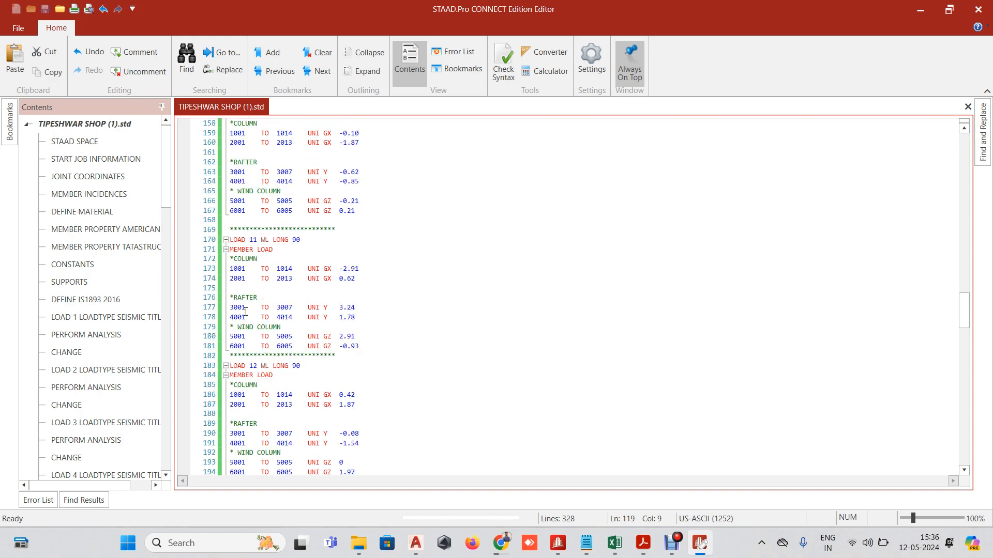
Close the editor and switch to the TIPESHWAR SHOP model in STAAD.Pro, bringing up its input file with the error list.
click(987, 12)
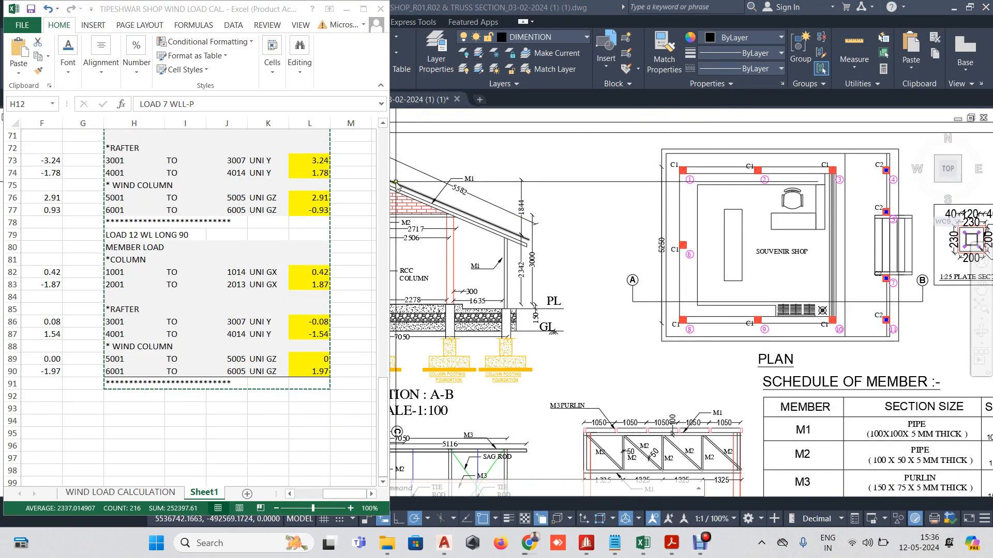
mouse_move(586, 543)
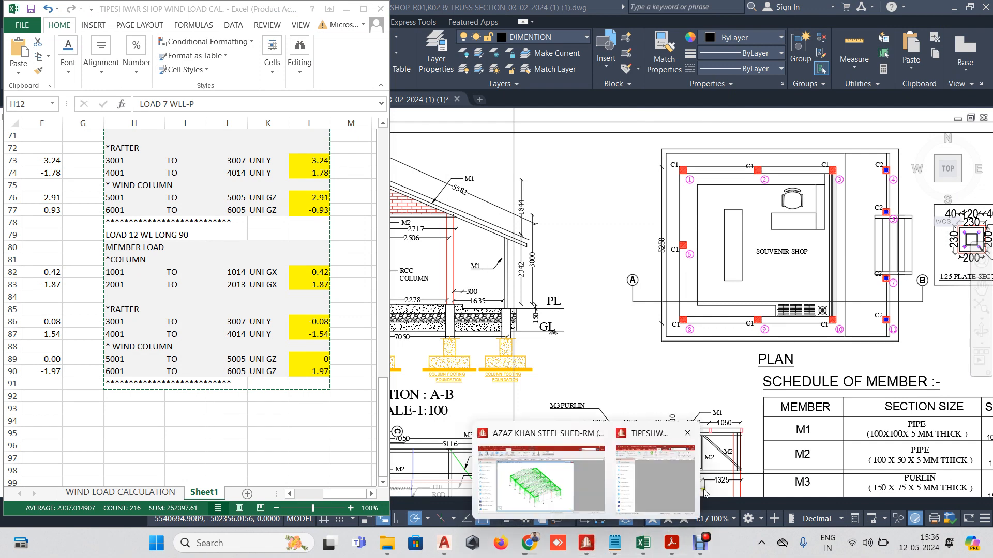
click(654, 476)
click(692, 299)
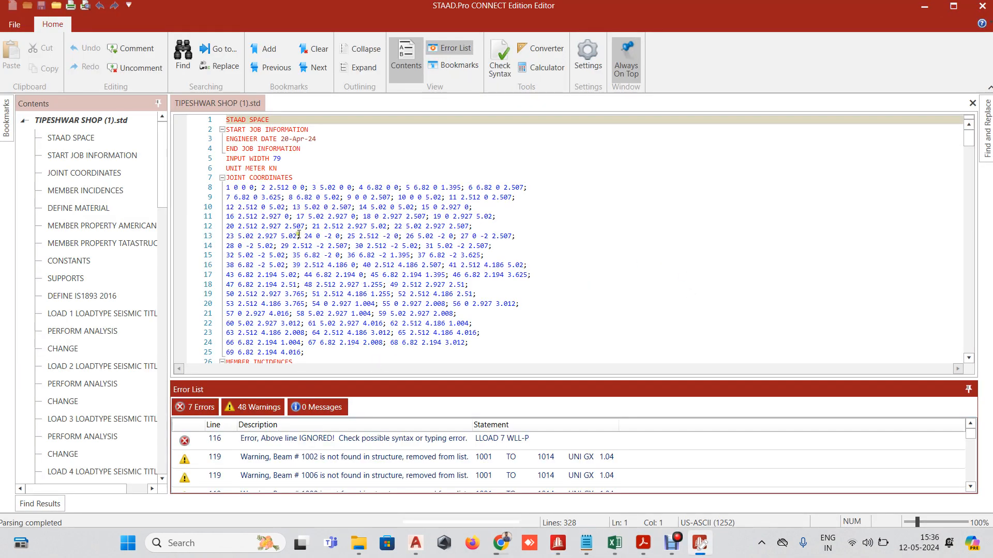
Examine the error list, locating the entries for lines 119 and 120 in the code and going through the remaining warnings.
double_click(301, 460)
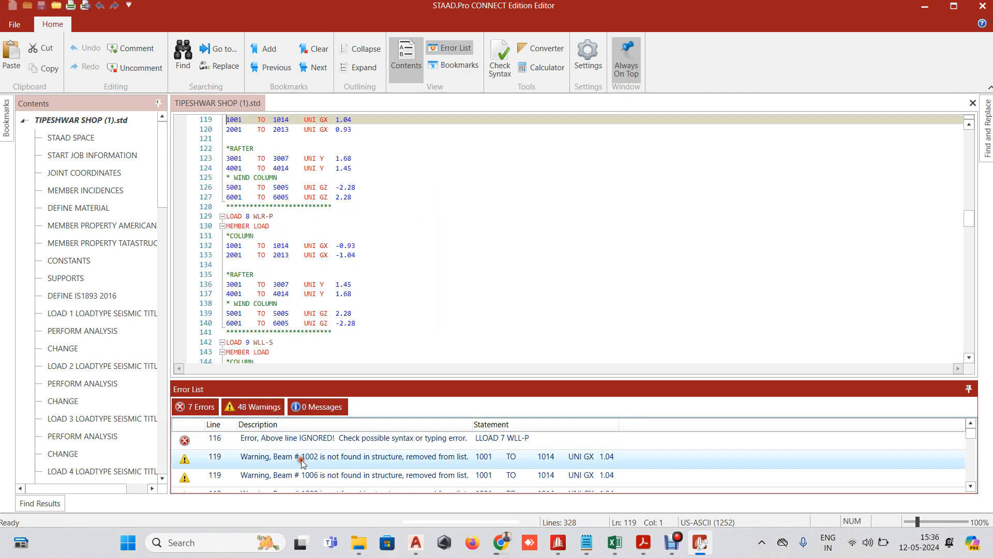
scroll(302, 460, down, 3)
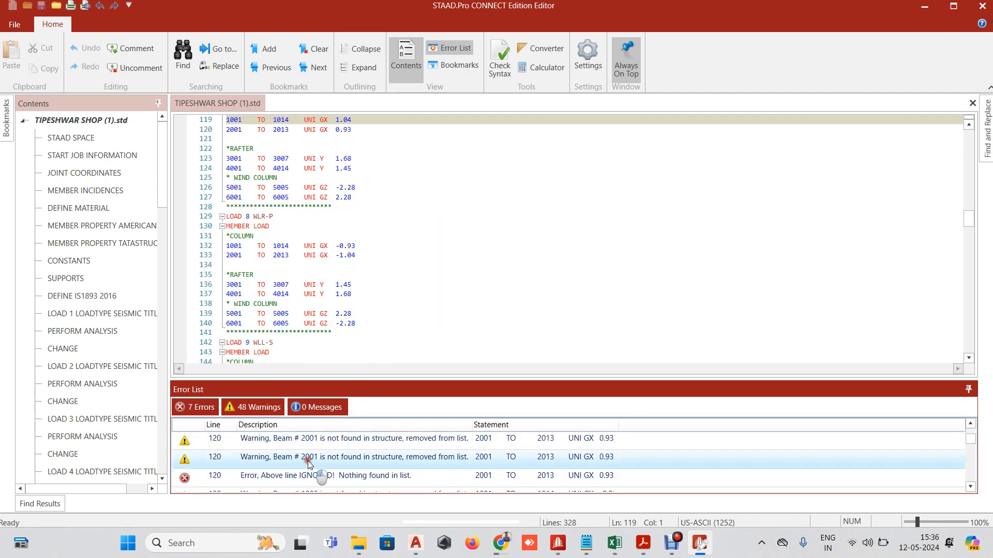
double_click(308, 460)
scroll(311, 464, down, 5)
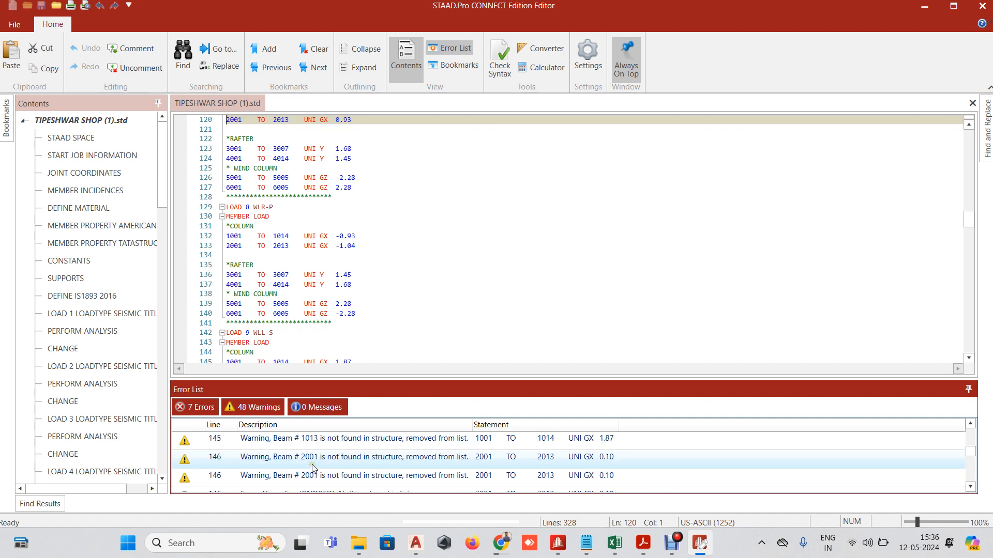
scroll(311, 462, down, 5)
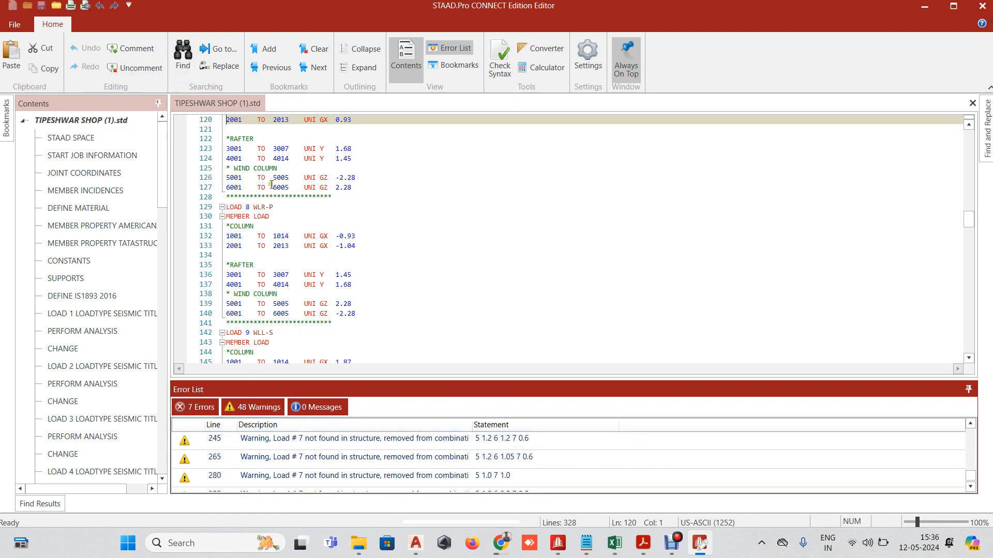
Reduce the gap before TO to a single space in both LOAD 7 column lines, 1001 TO 1014 and 2001 TO 2013.
scroll(272, 186, up, 4)
click(258, 227)
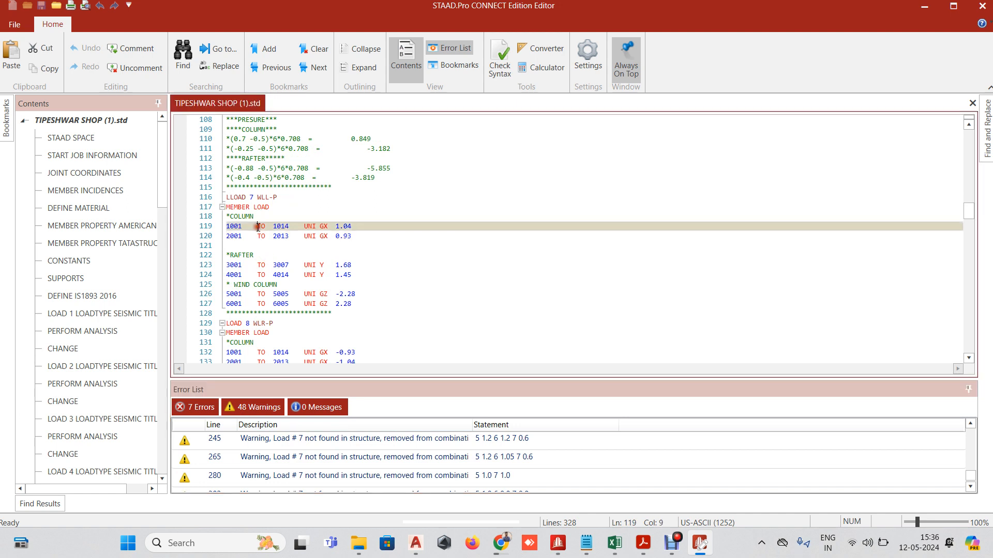
key(BackSpace)
key(BackSpace)
key(BackSpace)
key(BackSpace)
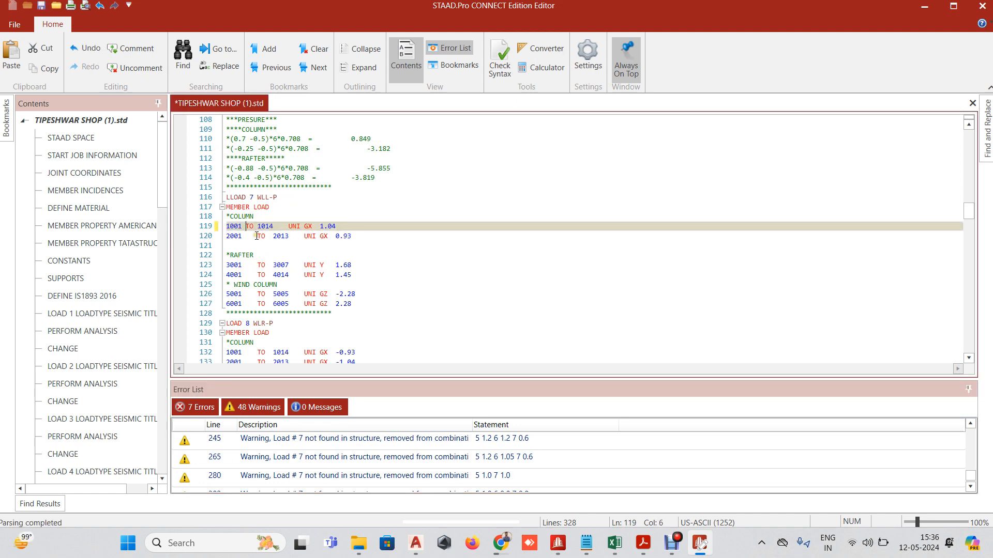
click(257, 235)
key(BackSpace)
key(BackSpace)
key(BackSpace)
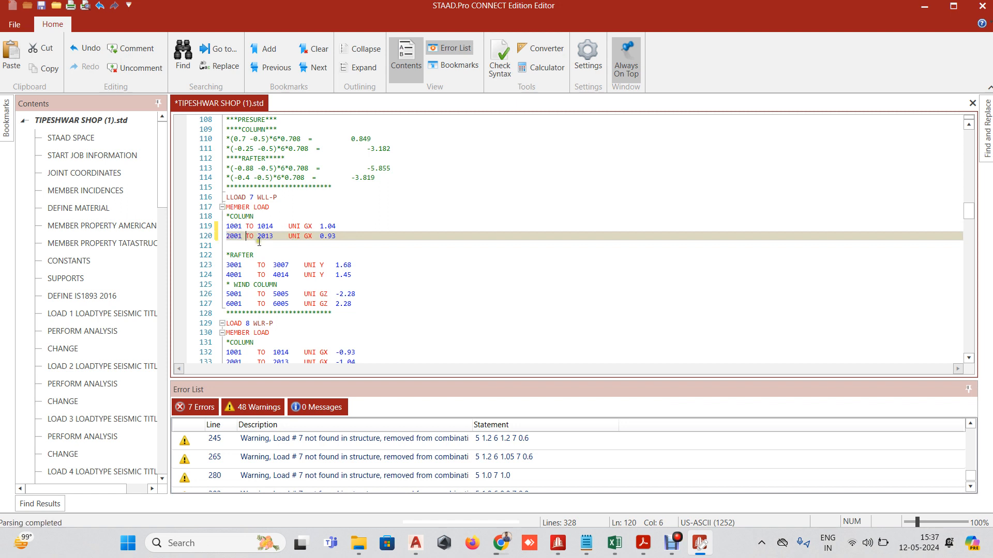
Reduce the gap before TO to a single space in the LOAD 7 rafter lines, 3001 TO 3007 and 4001 TO 4014.
click(258, 265)
key(BackSpace)
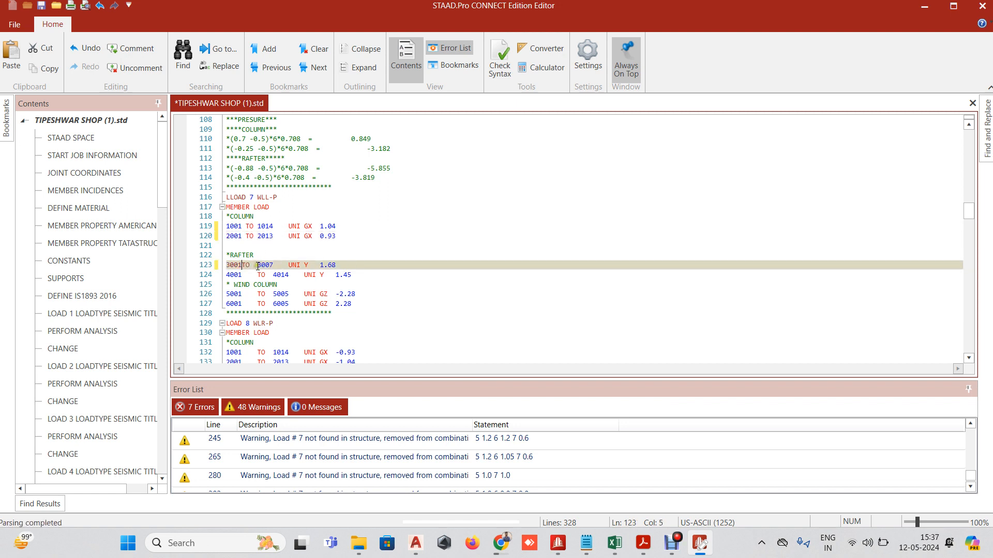
click(258, 276)
key(BackSpace)
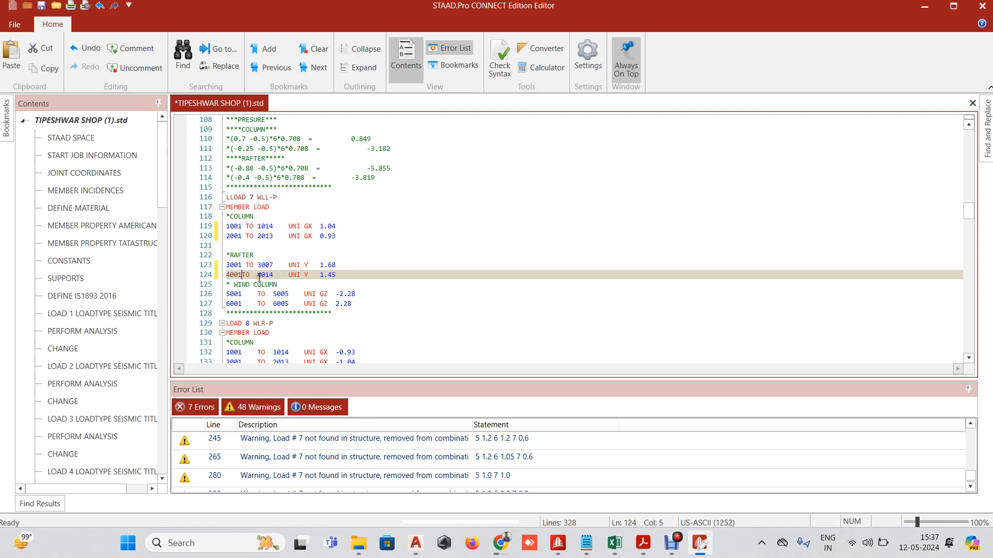
Reduce the gap before TO to a single space in both LOAD 7 wind column lines and delete the blank line above *RAFTER.
click(260, 295)
key(BackSpace)
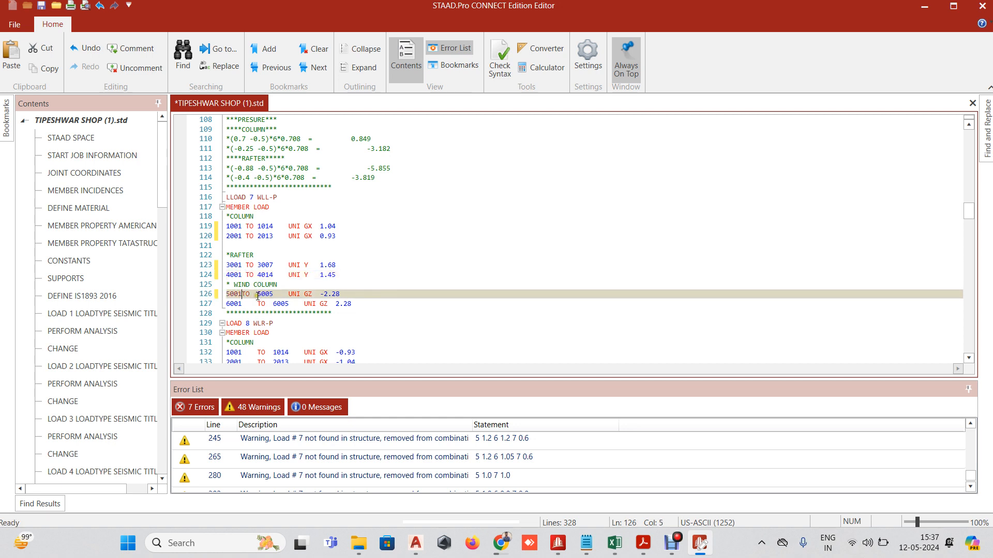
click(258, 304)
key(BackSpace)
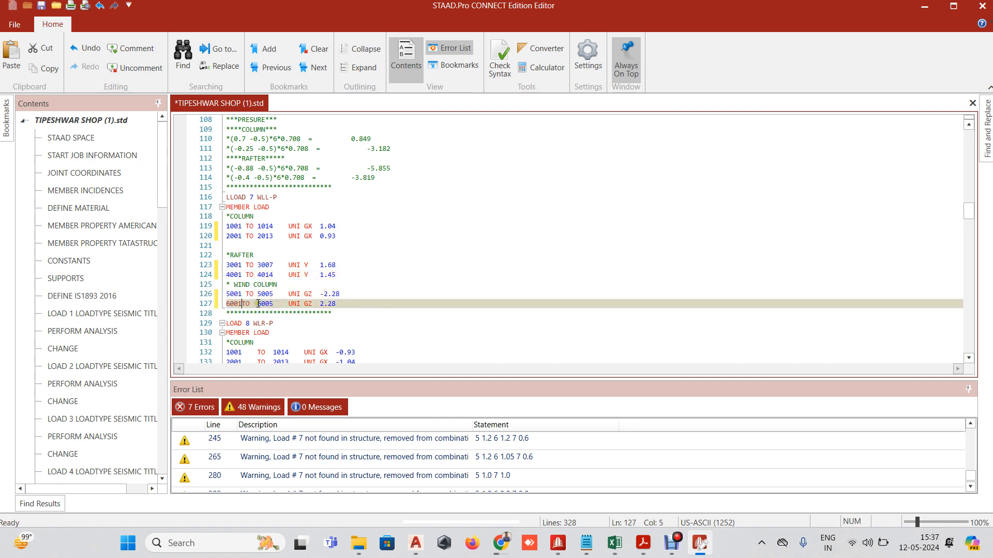
click(241, 247)
key(BackSpace)
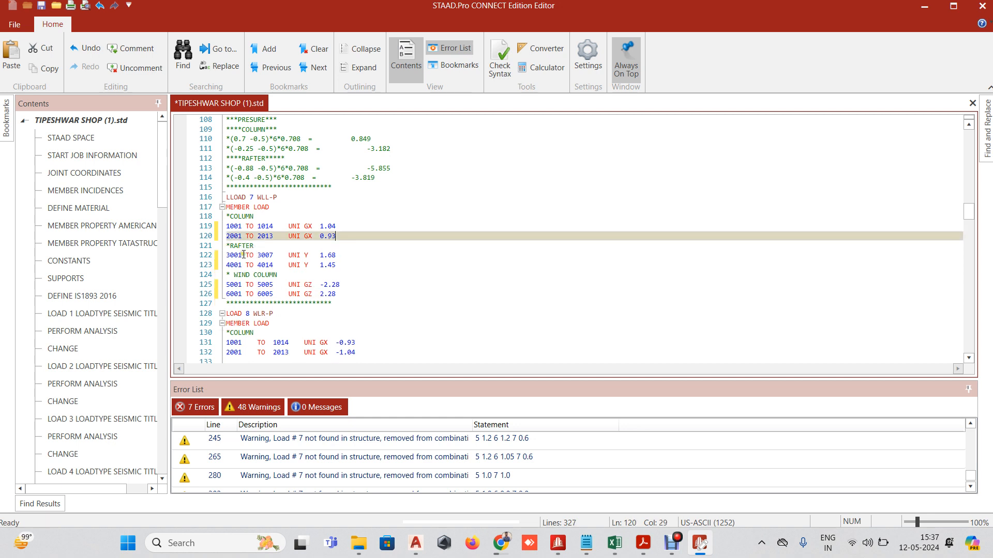
Reduce the gap before UNI GX to a single space in the LOAD 7 column lines, 1001 TO 1014 and 2001 TO 2013.
scroll(262, 287, down, 2)
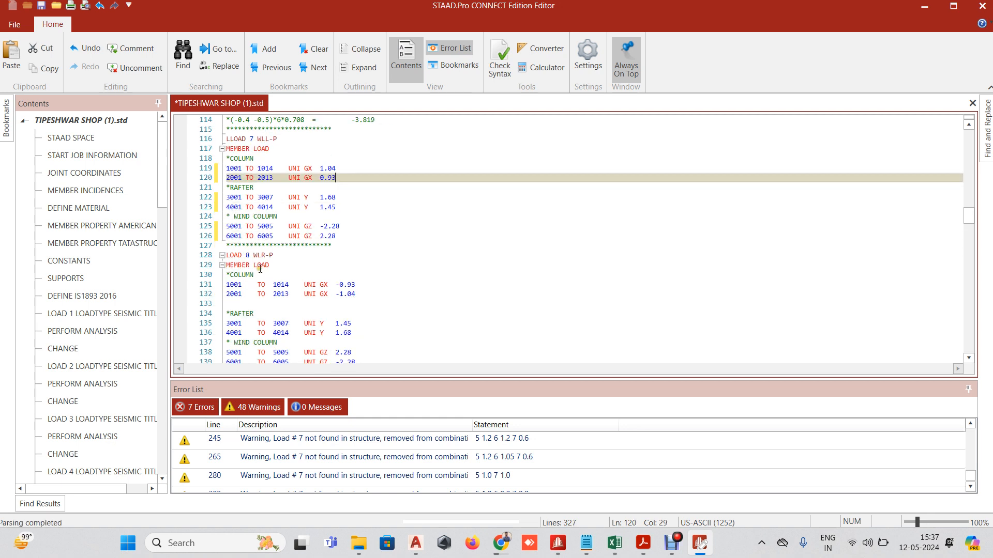
click(286, 169)
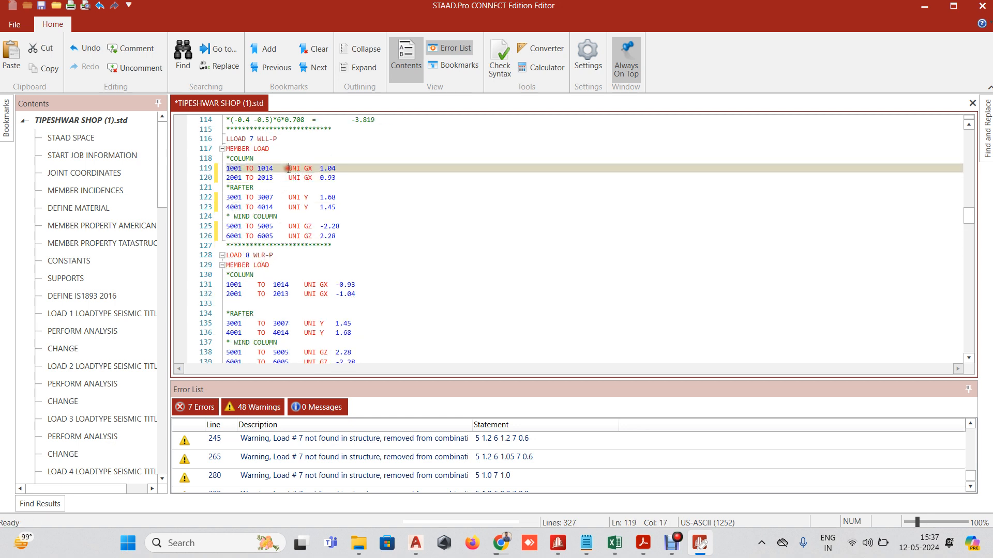
key(BackSpace)
click(288, 178)
key(BackSpace)
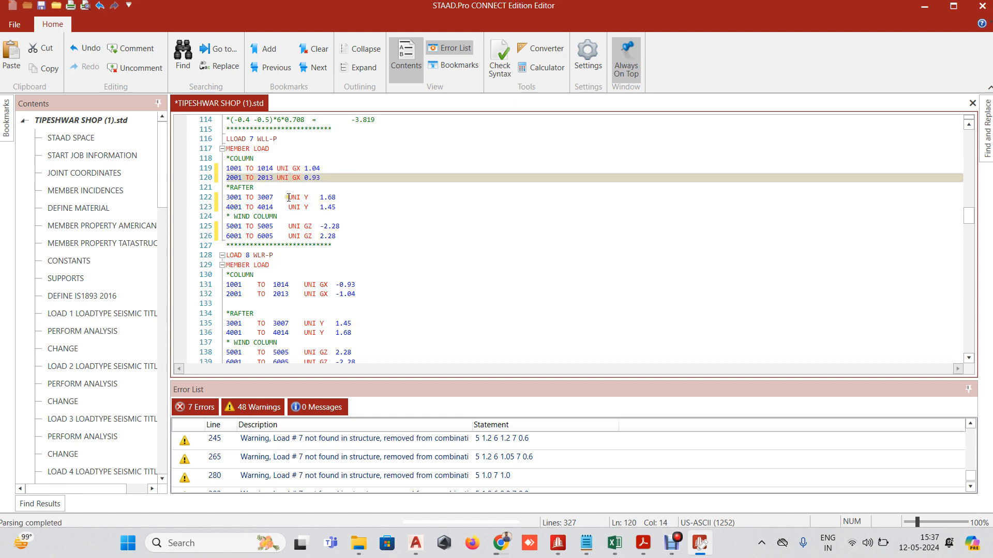
Reduce the gap before UNI to a single space in the LOAD 7 rafter lines and wind column lines.
click(286, 197)
key(BackSpace)
click(287, 206)
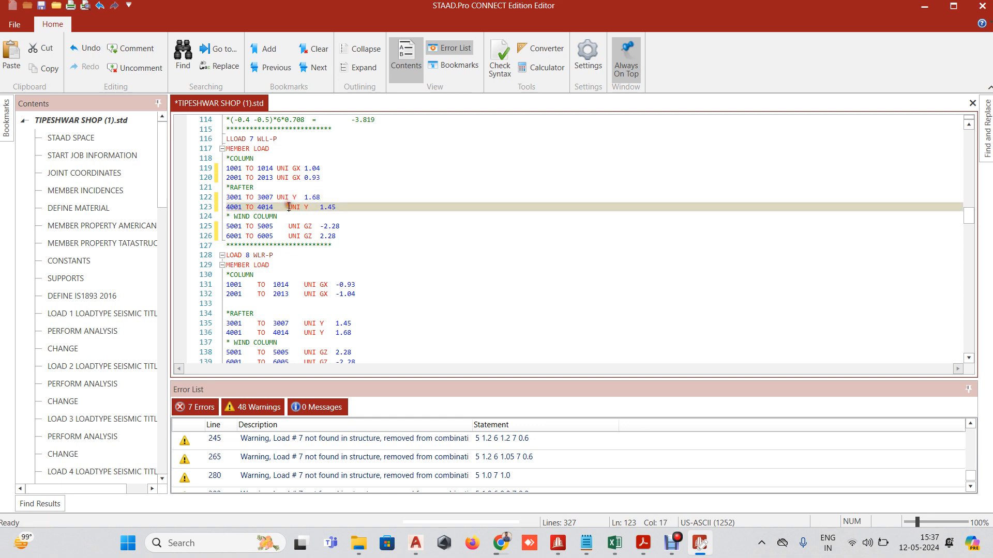
key(BackSpace)
click(289, 226)
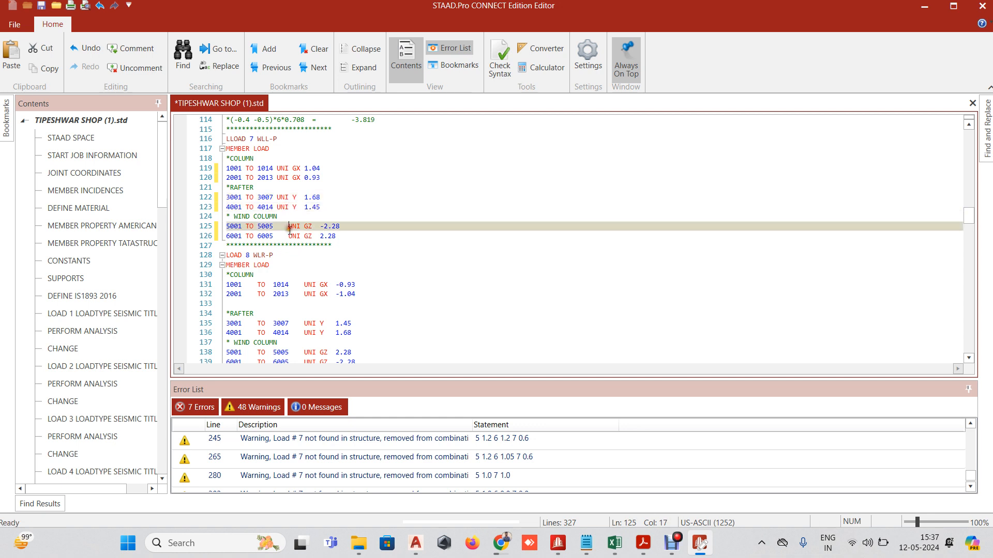
key(BackSpace)
click(288, 235)
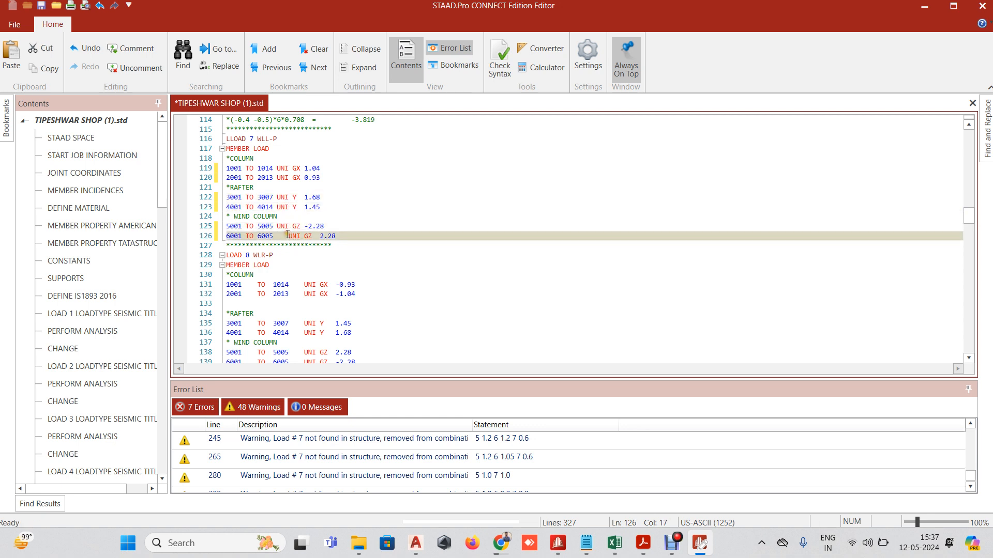
key(BackSpace)
Reduce the gaps before TO and UNI GX to single spaces in the LOAD 8 column lines, 1001 TO 1014 and 2001 TO 2013.
scroll(281, 259, down, 1)
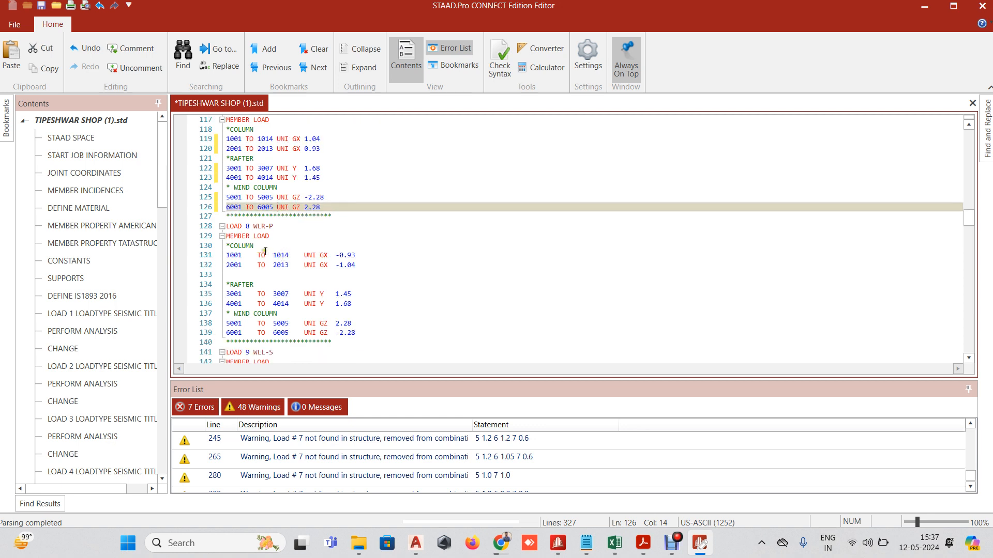
click(258, 253)
key(BackSpace)
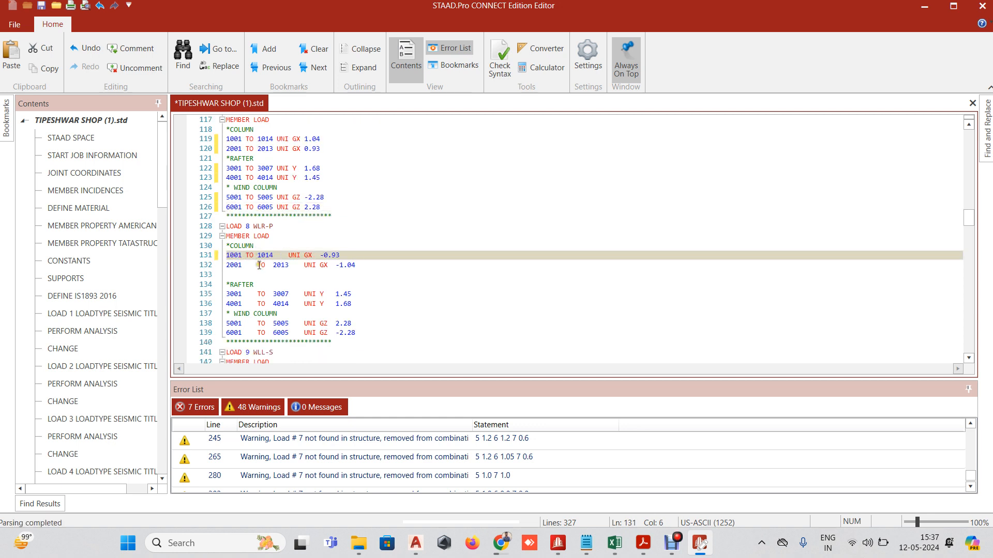
click(259, 265)
key(BackSpace)
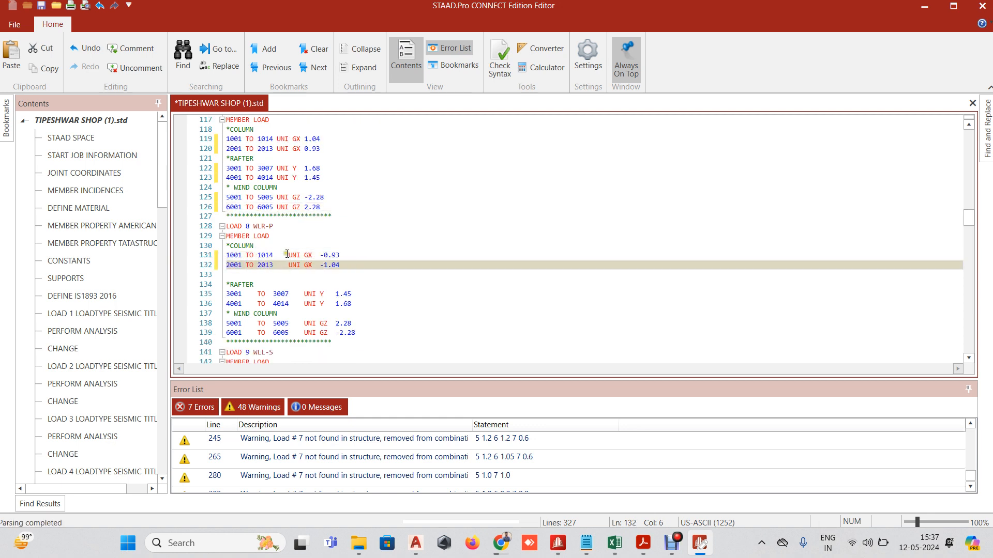
click(287, 254)
key(BackSpace)
click(289, 265)
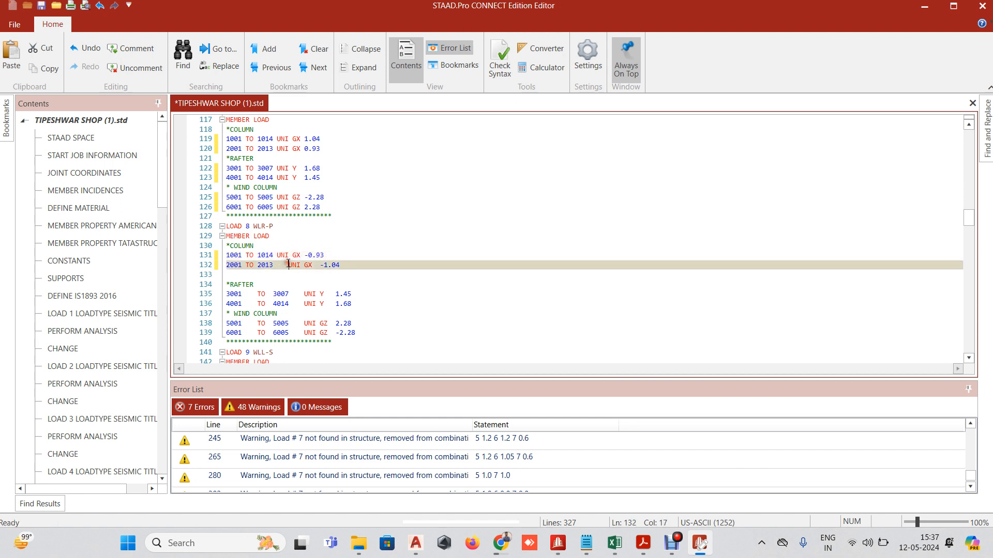
key(BackSpace)
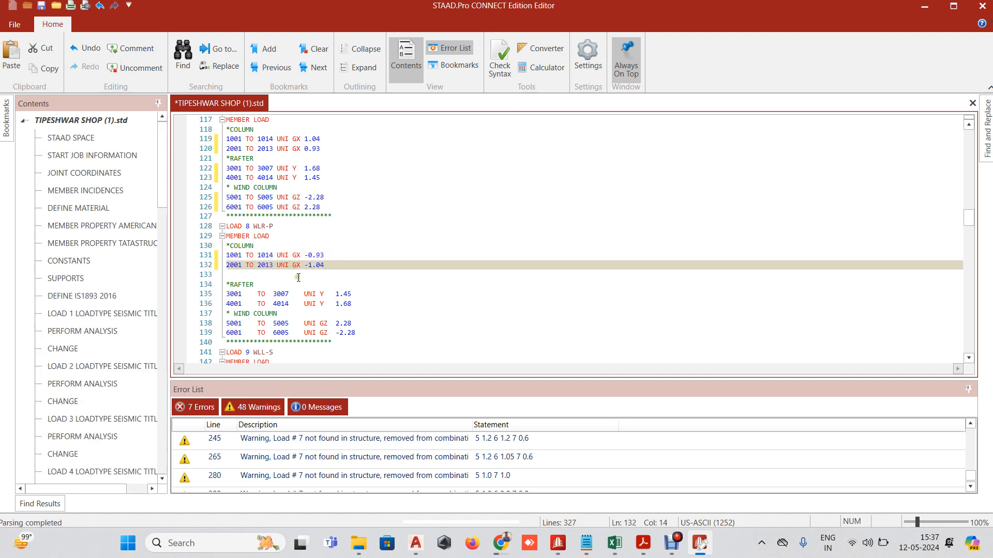
Single-space the LOAD 8 rafter lines, 3001 TO 3007 and 4001 TO 4014, before TO and UNI Y, and delete the blank line above *RAFTER.
click(258, 293)
key(BackSpace)
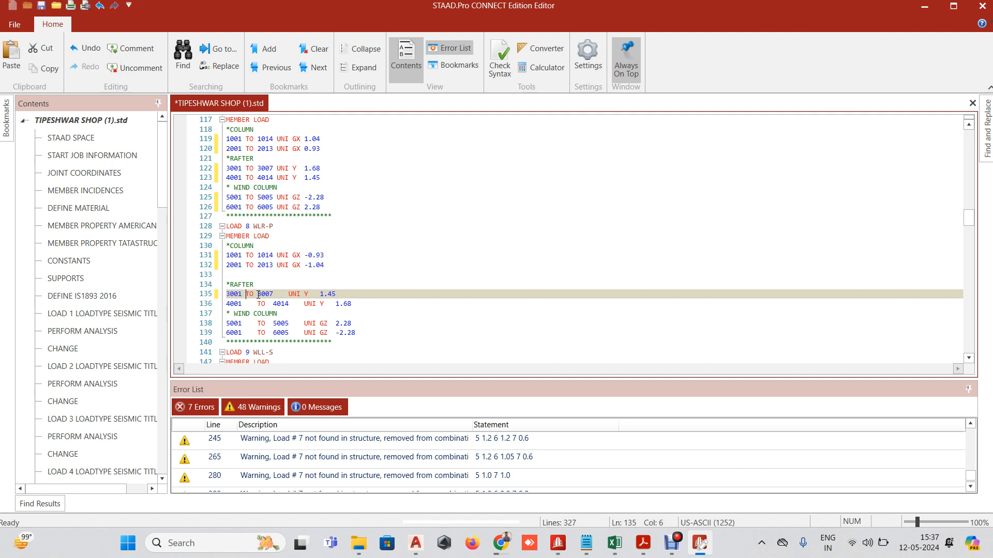
click(243, 275)
key(BackSpace)
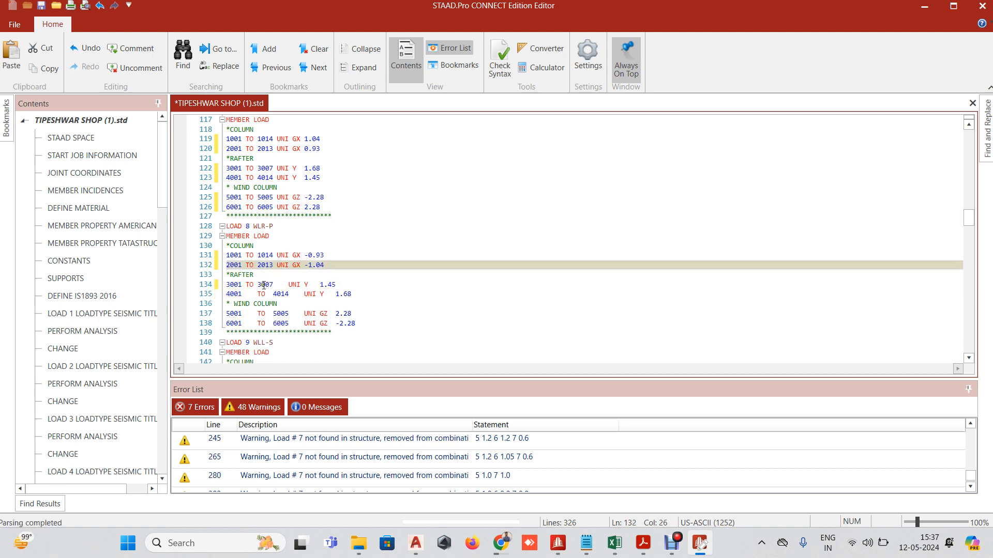
click(289, 285)
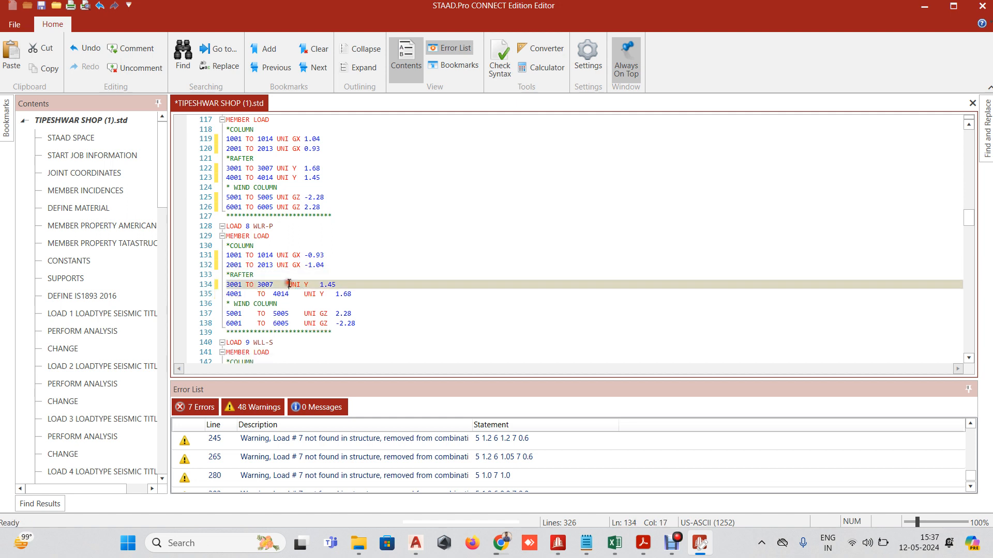
key(BackSpace)
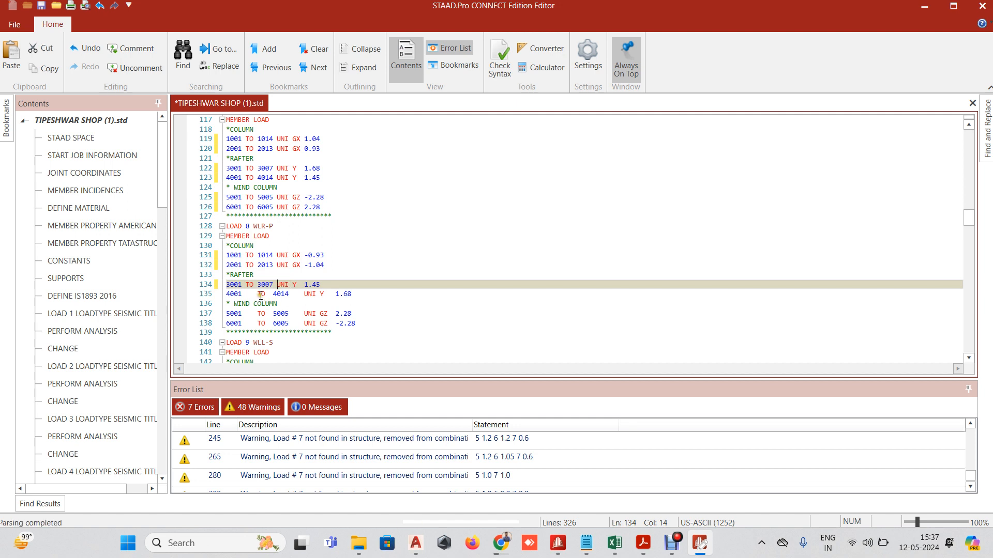
click(259, 295)
key(BackSpace)
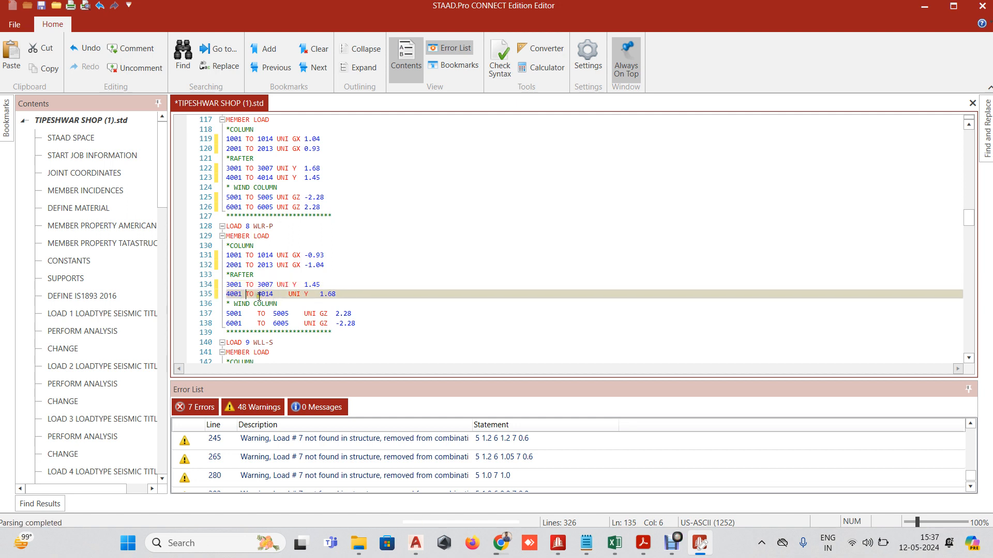
click(285, 294)
key(BackSpace)
Reduce the gaps before TO and UNI GZ to single spaces in the LOAD 8 wind column lines, 5001 TO 5005 and 6001 TO 6005.
click(256, 314)
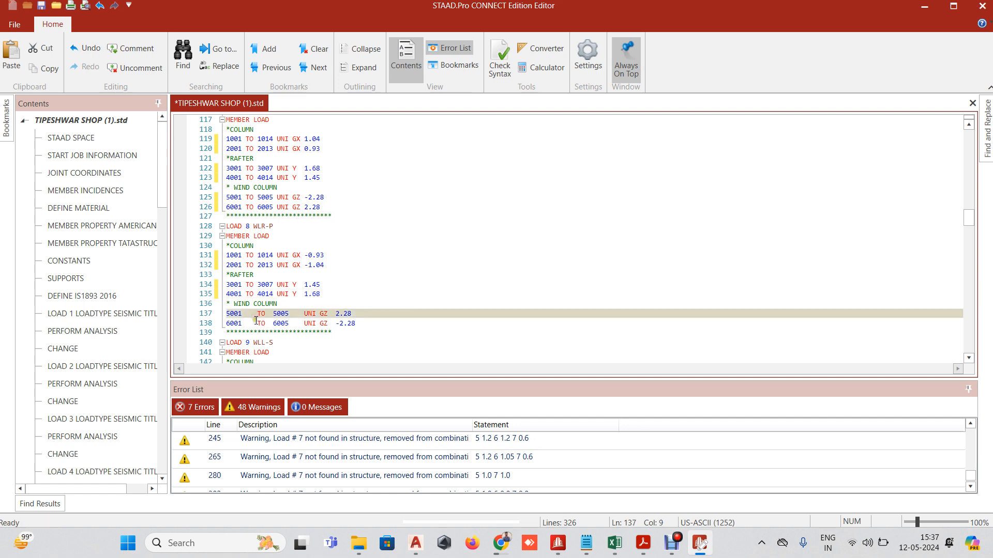
key(BackSpace)
click(289, 314)
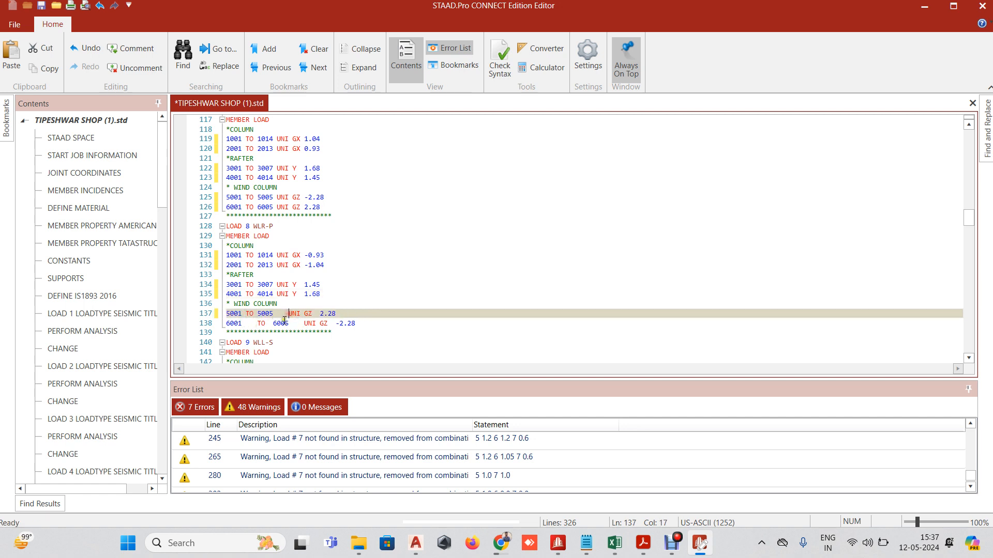
key(BackSpace)
click(257, 324)
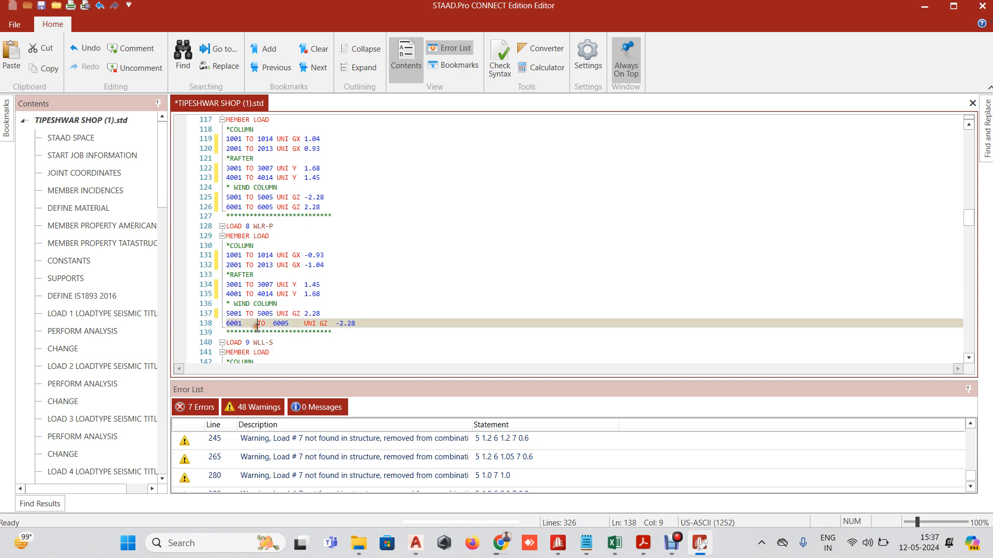
key(BackSpace)
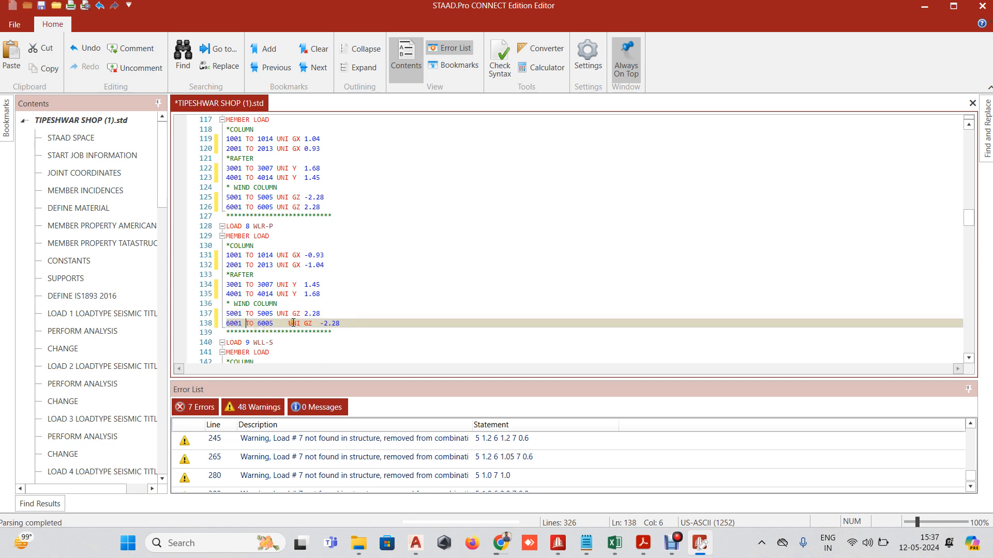
click(288, 324)
key(BackSpace)
Reduce the gaps before TO and UNI GX to single spaces in the LOAD 9 column lines, 1001 TO 1014 and 2001 TO 2013.
scroll(259, 352, down, 4)
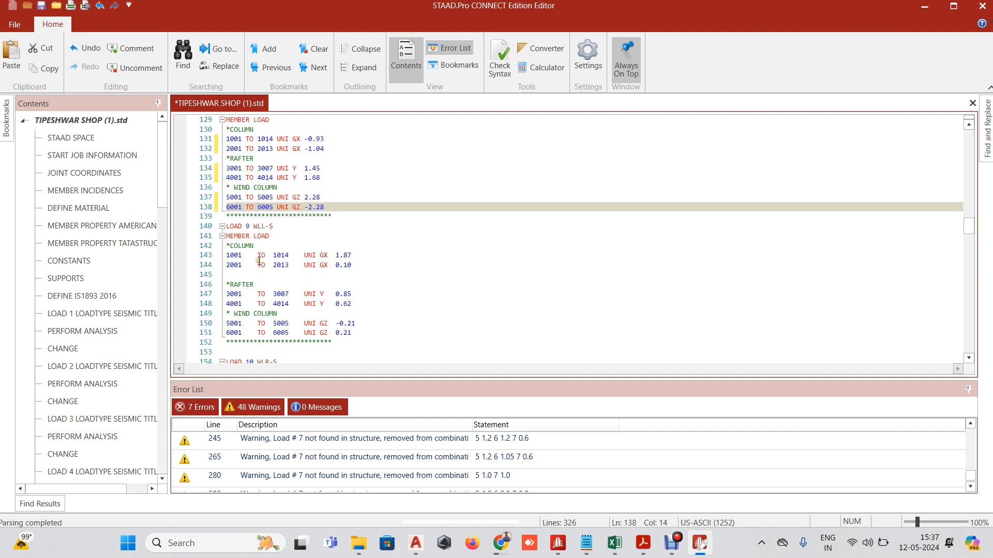
click(257, 256)
key(BackSpace)
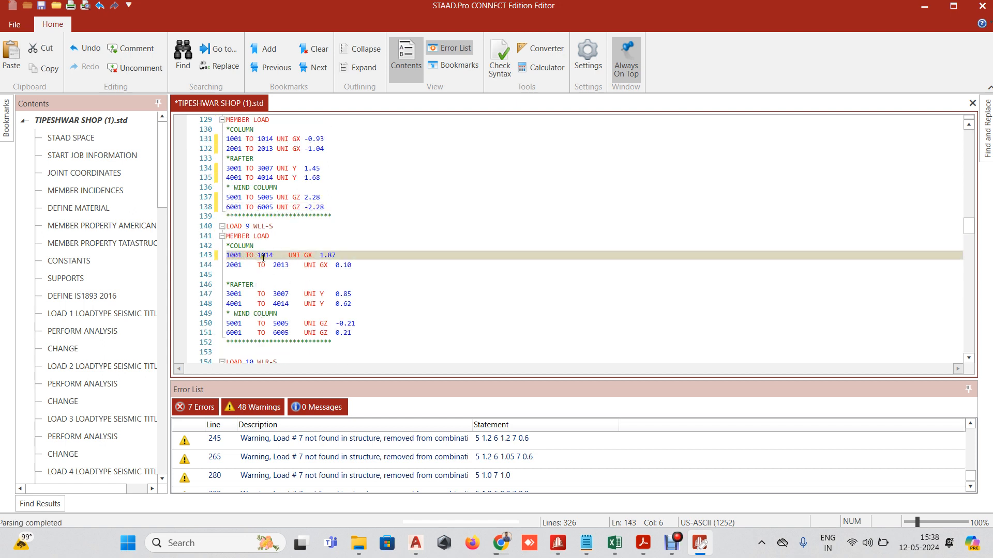
click(287, 255)
key(BackSpace)
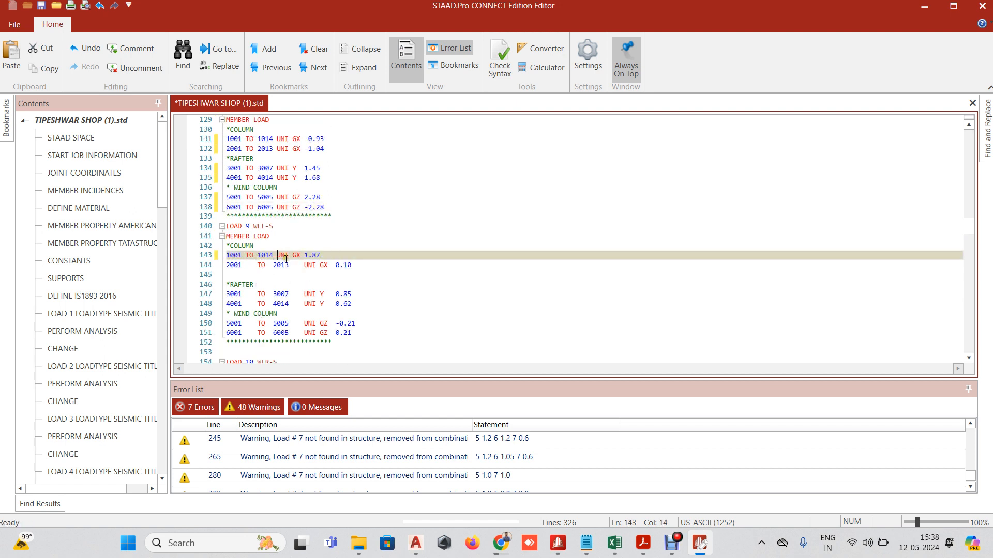
click(257, 266)
key(BackSpace)
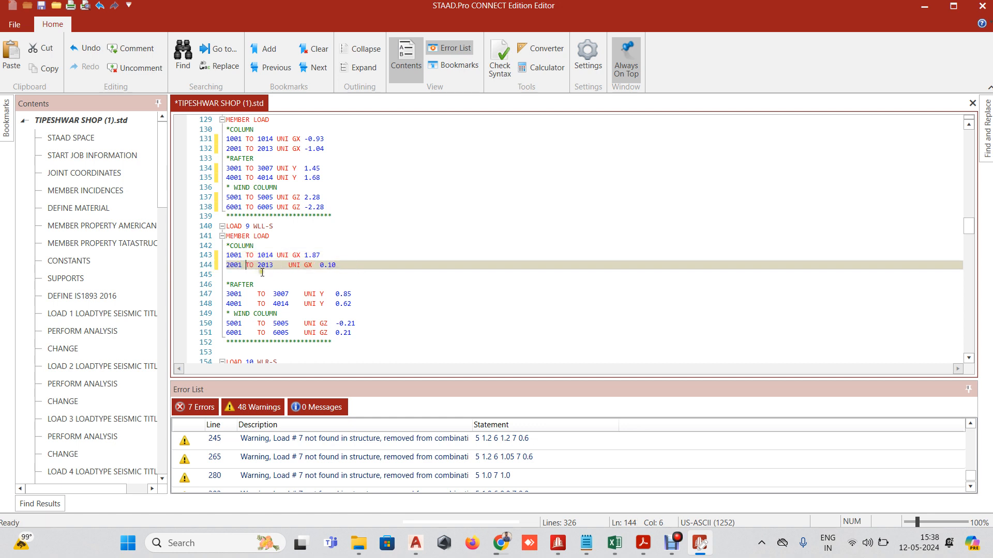
click(287, 265)
key(BackSpace)
Reduce the gaps before TO and UNI Y to single spaces in the LOAD 9 rafter lines, 3001 TO 3007 and 4001 TO 4014.
click(258, 293)
key(BackSpace)
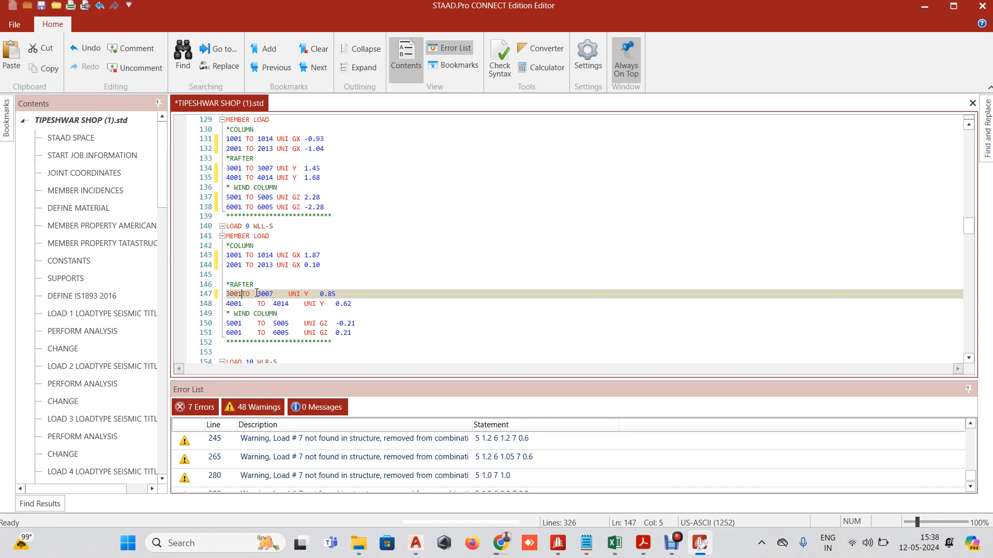
click(287, 294)
key(BackSpace)
click(258, 304)
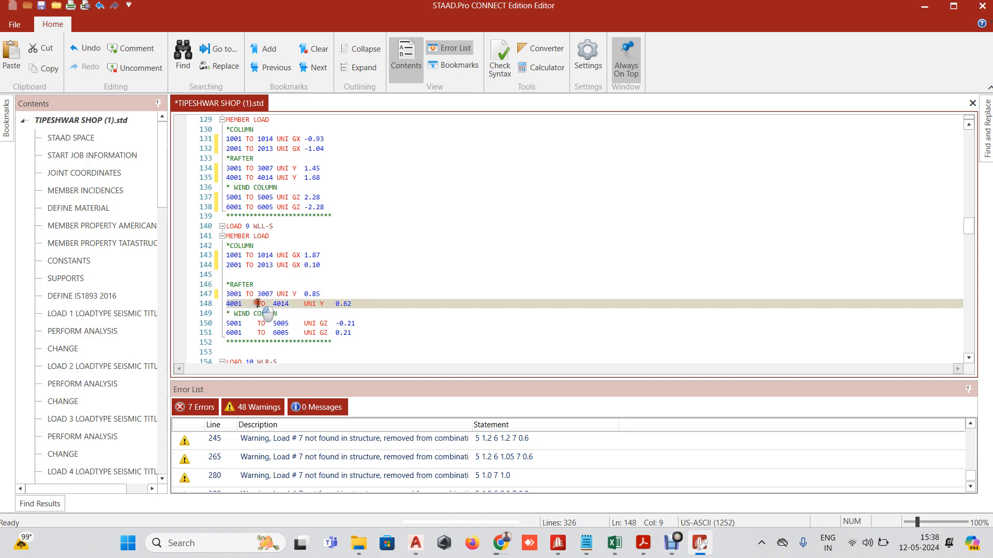
key(BackSpace)
click(289, 304)
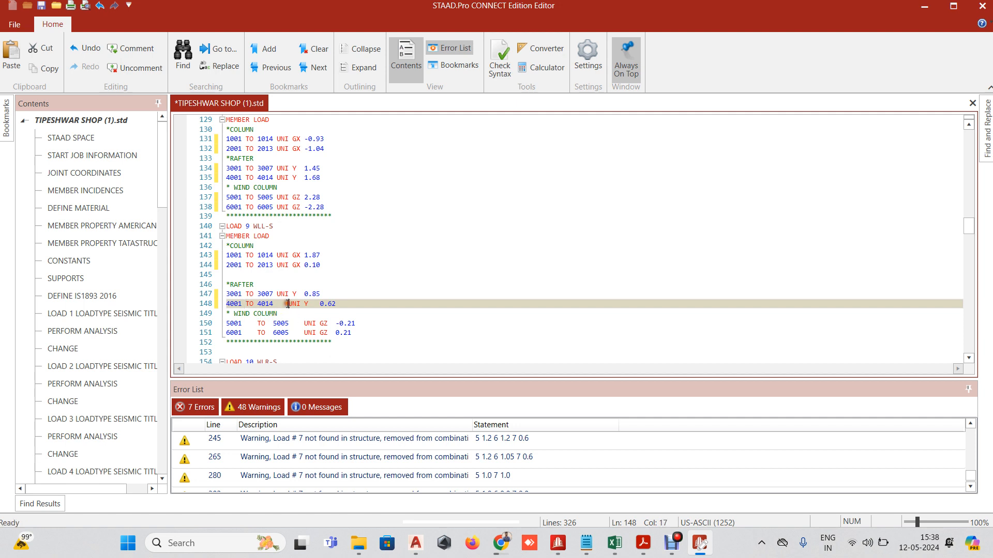
key(BackSpace)
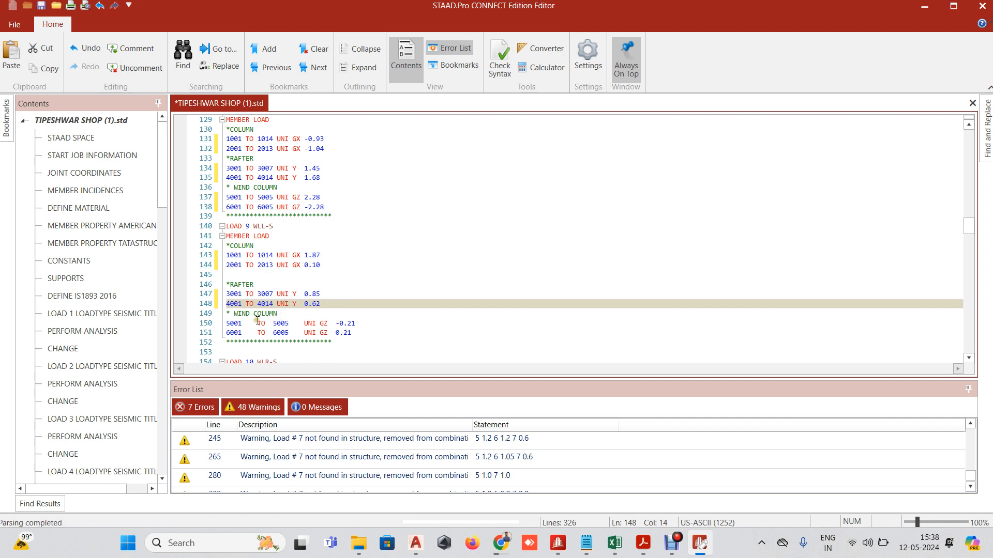
Reduce the gaps before TO and UNI GZ to single spaces in the LOAD 9 wind column lines, 5001 TO 5005 and 6001 TO 6005.
click(257, 323)
key(BackSpace)
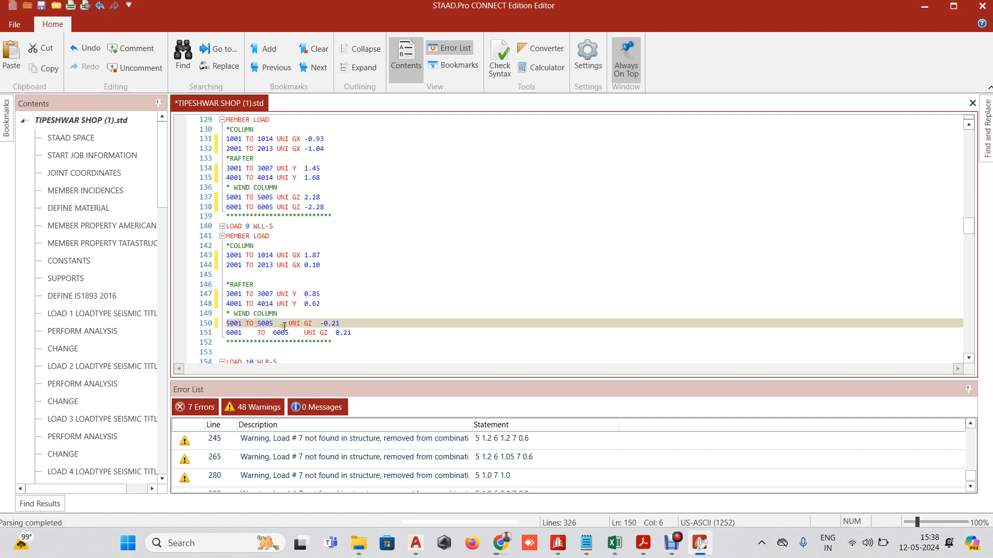
click(284, 324)
key(BackSpace)
click(257, 333)
key(BackSpace)
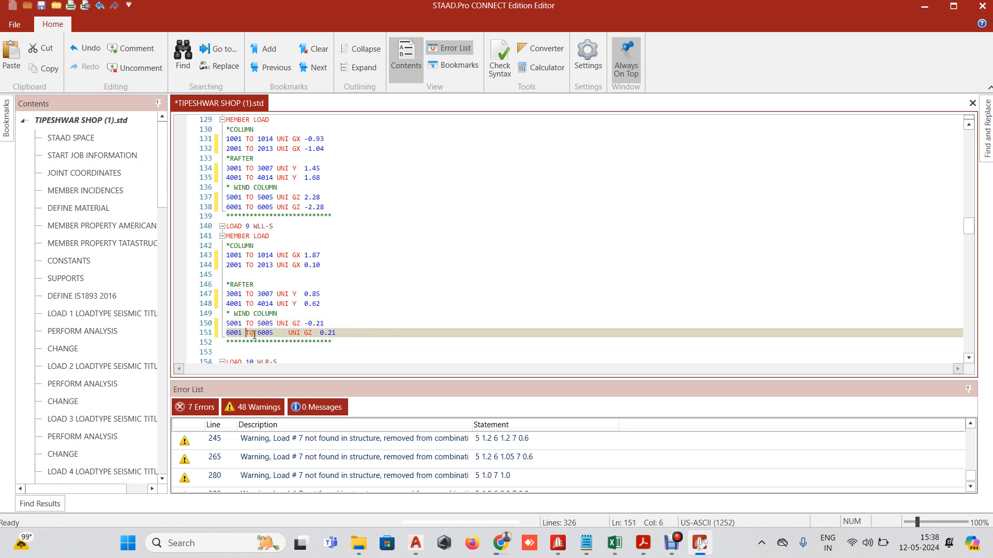
click(289, 333)
key(BackSpace)
Delete the blank line above *RAFTER in LOAD 9 and the blank line between LOAD 9 and LOAD 10.
scroll(255, 328, down, 2)
scroll(250, 313, down, 1)
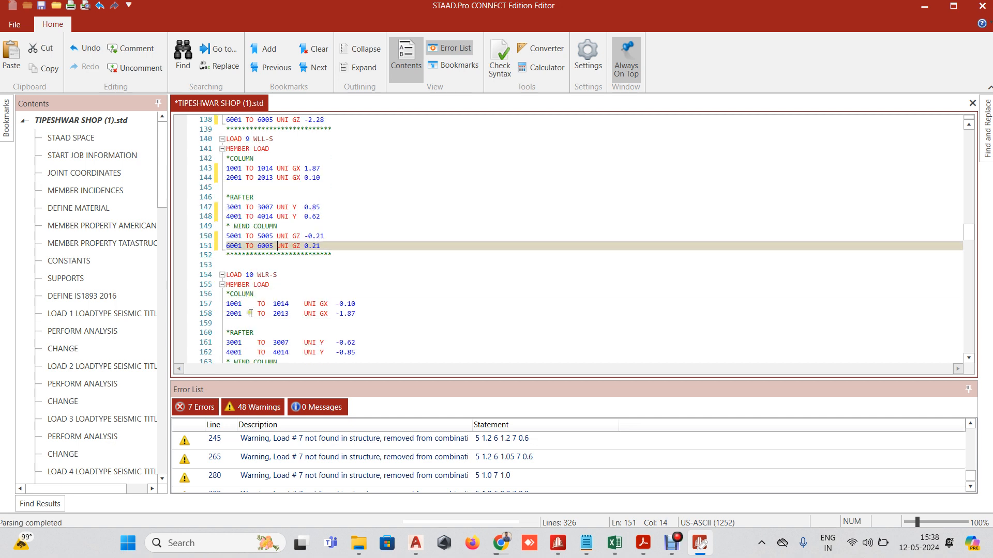
scroll(243, 295, up, 2)
click(235, 242)
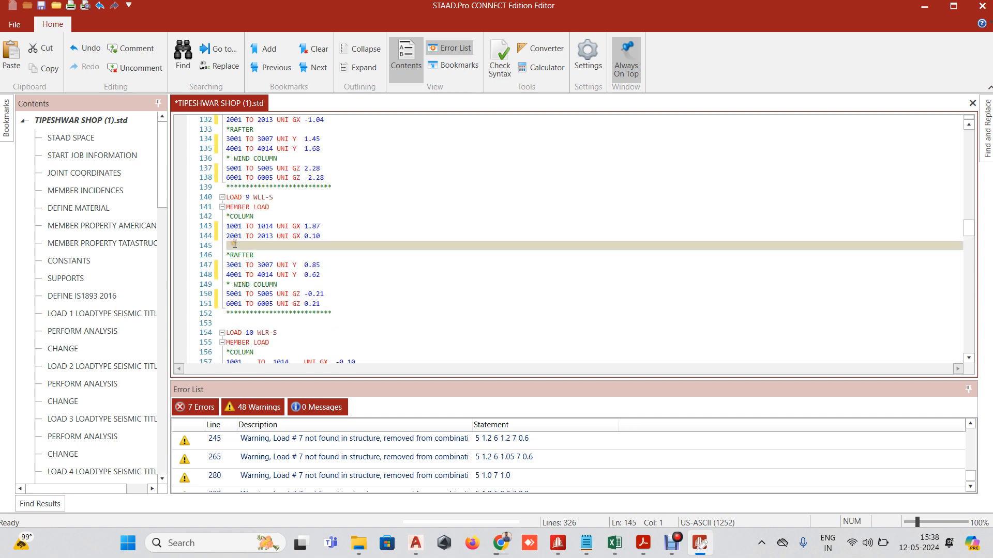
key(BackSpace)
scroll(236, 304, up, 2)
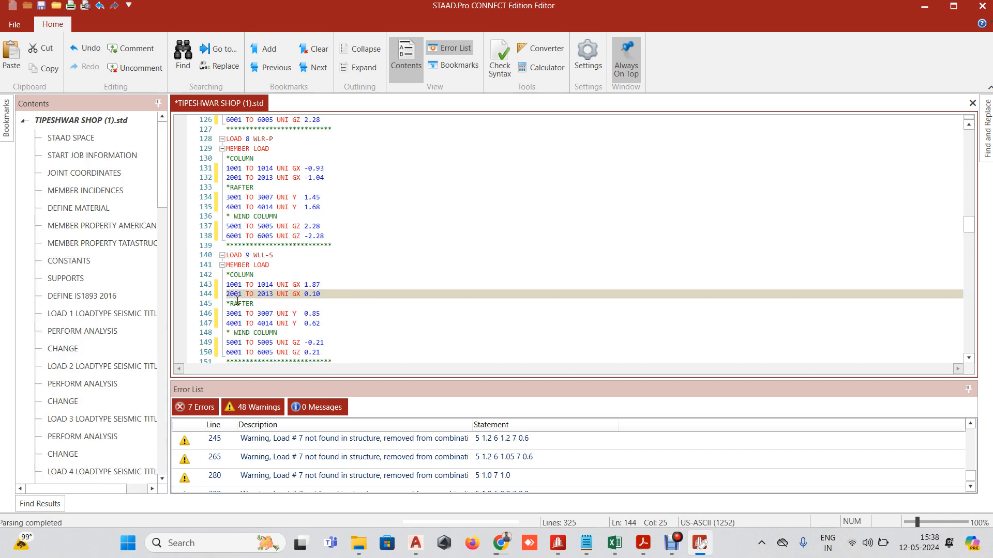
scroll(237, 301, down, 3)
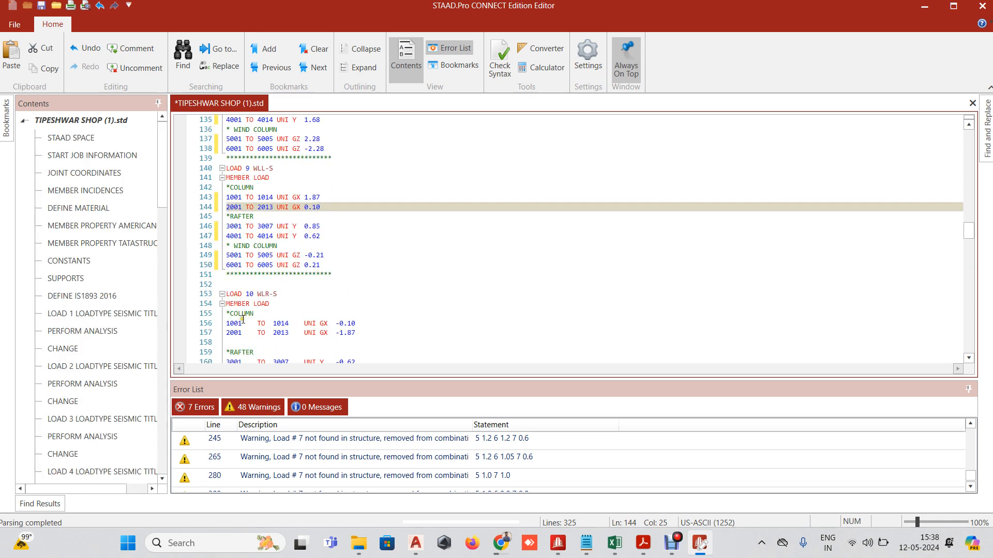
click(230, 289)
key(BackSpace)
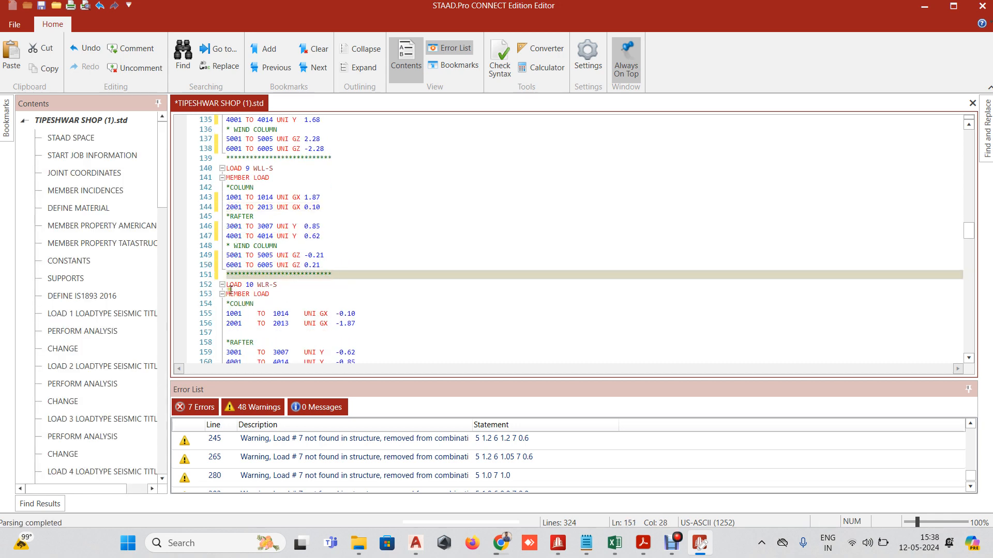
Reduce the gaps before TO and UNI GX to single spaces in the LOAD 10 column lines, 1001 TO 1014 and 2001 TO 2013.
click(258, 314)
key(BackSpace)
key(BackSpace)
key(BackSpace)
key(BackSpace)
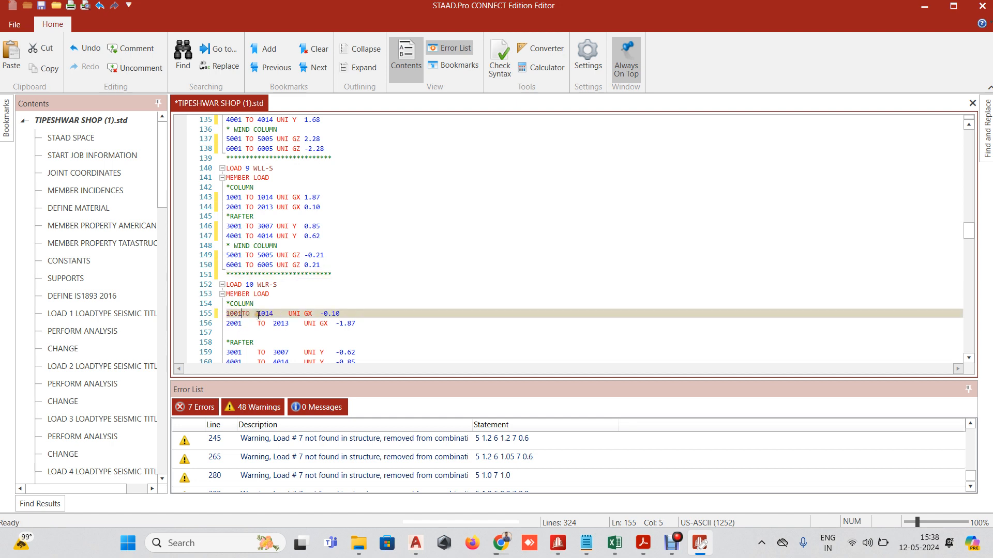
click(287, 313)
key(BackSpace)
key(BackSpace)
key(BackSpace)
click(258, 324)
key(BackSpace)
key(BackSpace)
key(BackSpace)
key(BackSpace)
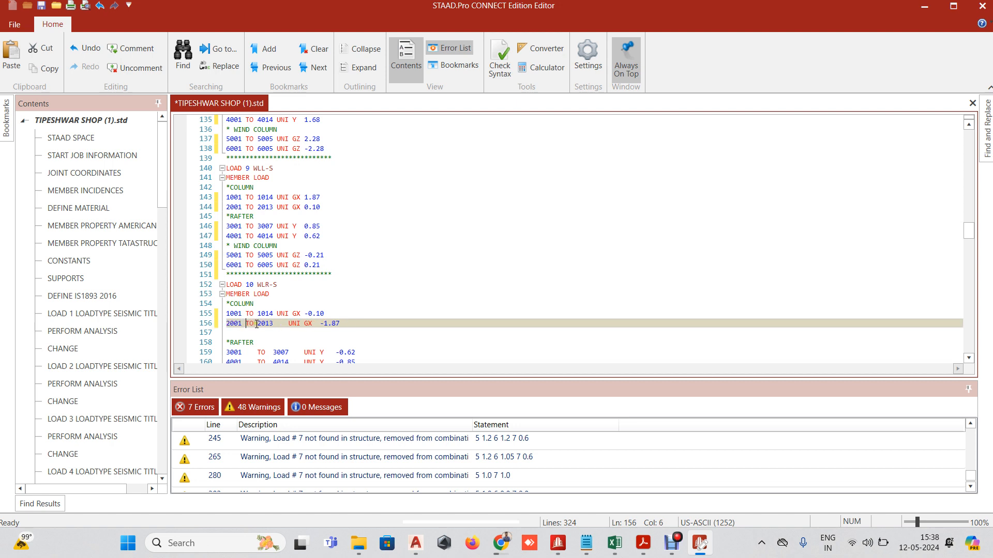
click(288, 324)
key(BackSpace)
key(BackSpace)
Reduce the gaps before TO and UNI Y to single spaces in the LOAD 10 rafter lines, 3001 TO 3007 and 4001 TO 4014.
click(257, 353)
key(BackSpace)
key(BackSpace)
key(BackSpace)
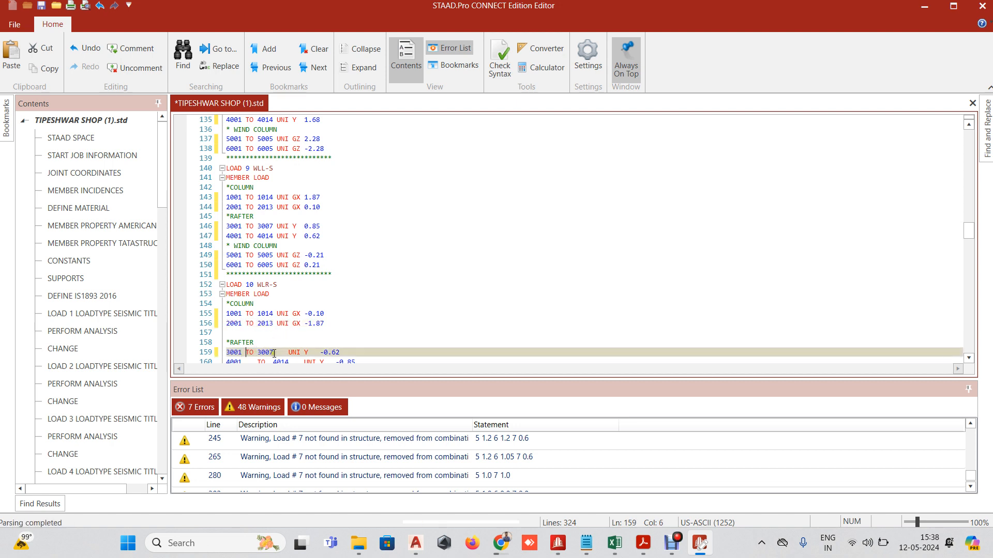
click(281, 353)
key(BackSpace)
key(BackSpace)
key(BackSpace)
drag(256, 358, 259, 355)
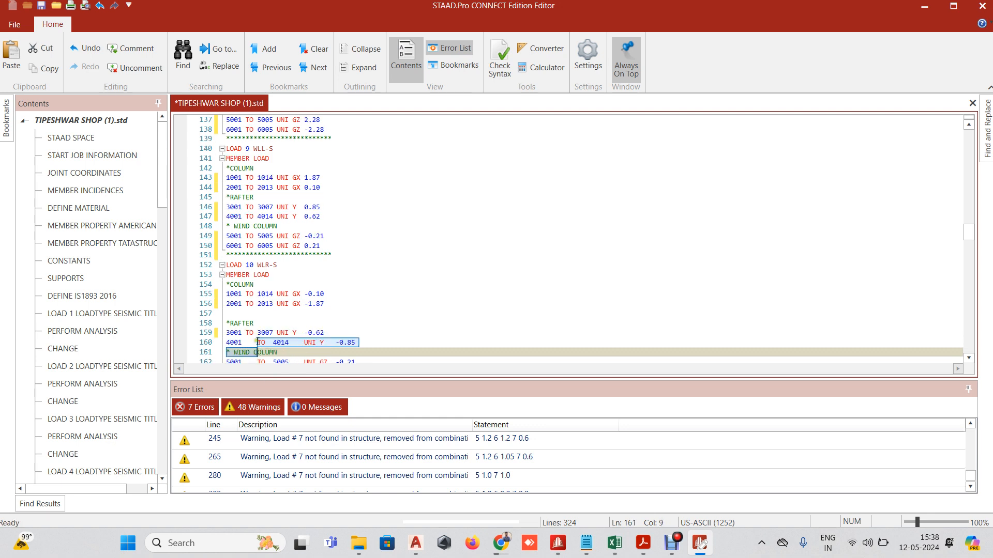
click(258, 342)
key(BackSpace)
key(BackSpace)
key(BackSpace)
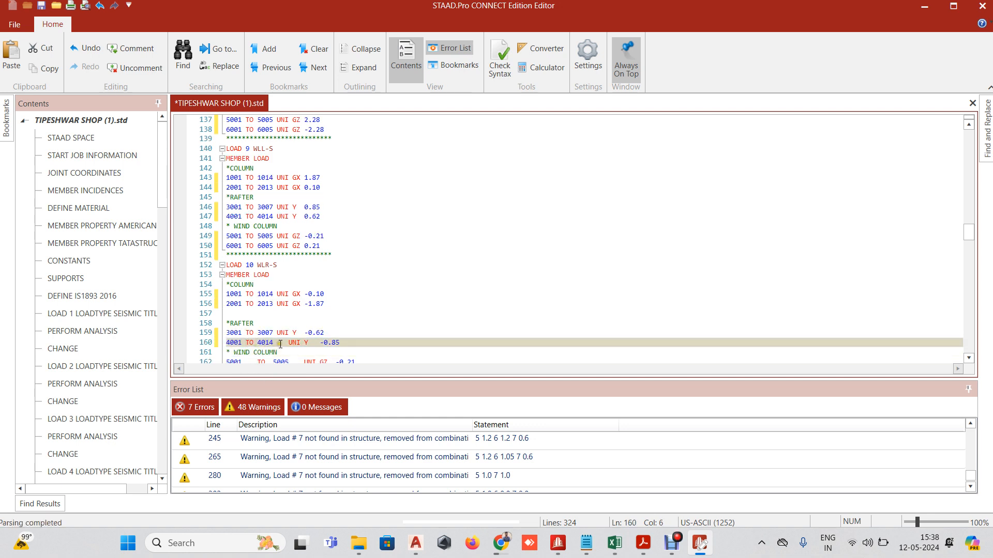
click(288, 342)
key(BackSpace)
key(BackSpace)
key(BackSpace)
Reduce the gaps before TO and UNI GZ to single spaces in the LOAD 10 wind column lines, 5001 TO 5005 and 6001 TO 6005.
scroll(276, 350, down, 3)
click(257, 279)
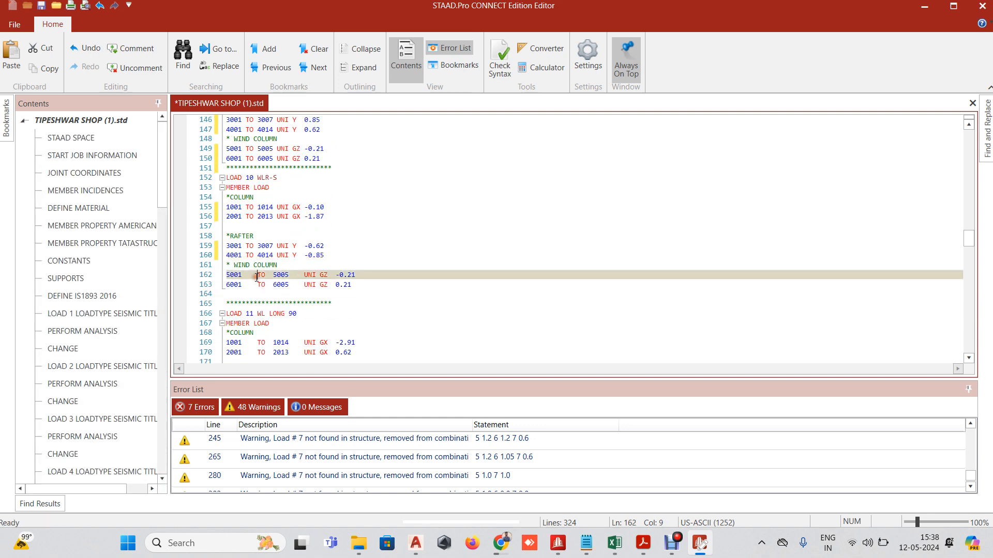
key(BackSpace)
key(BackSpace)
key(BackSpace)
click(286, 275)
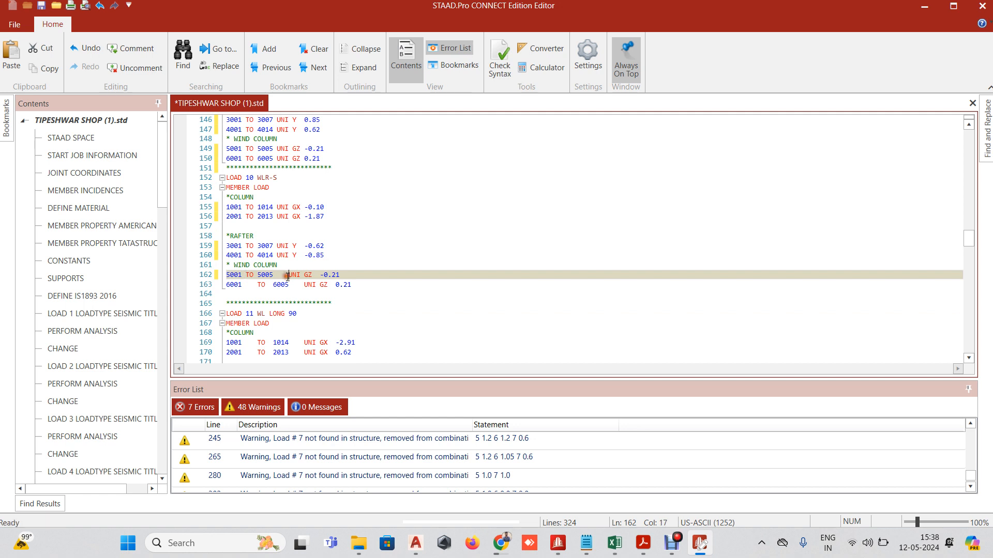
key(BackSpace)
key(BackSpace)
key(BackSpace)
click(256, 285)
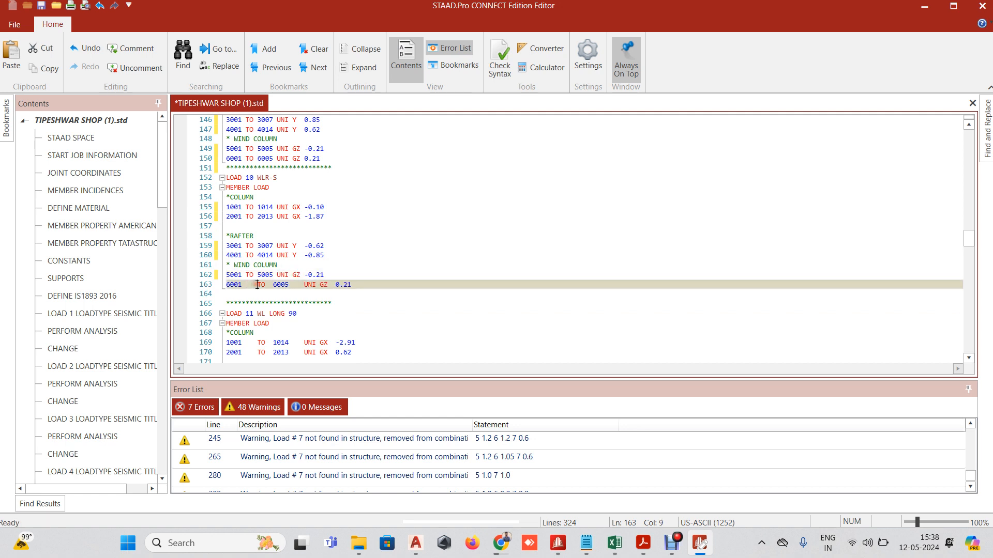
key(BackSpace)
key(BackSpace)
key(BackSpace)
key(BackSpace)
click(287, 286)
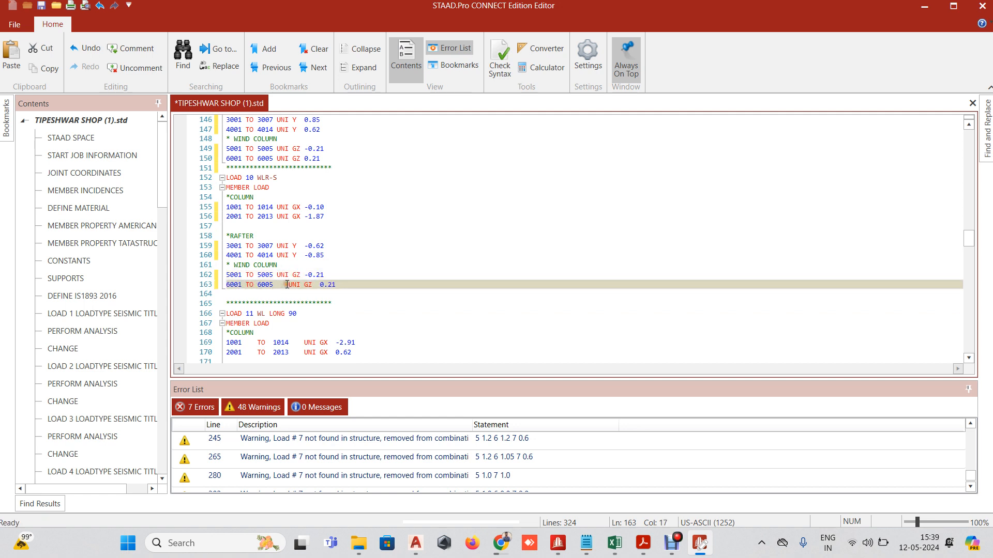
key(BackSpace)
key(BackSpace)
key(BackSpace)
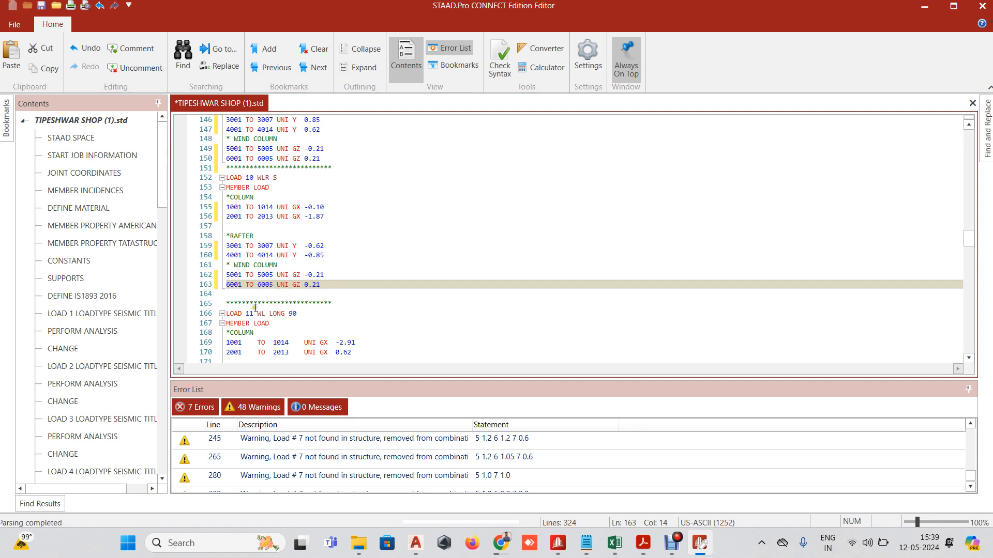
Delete the blank line between the LOAD 10 wind column lines and the asterisk separator above LOAD 11.
scroll(254, 326, down, 1)
click(249, 265)
key(BackSpace)
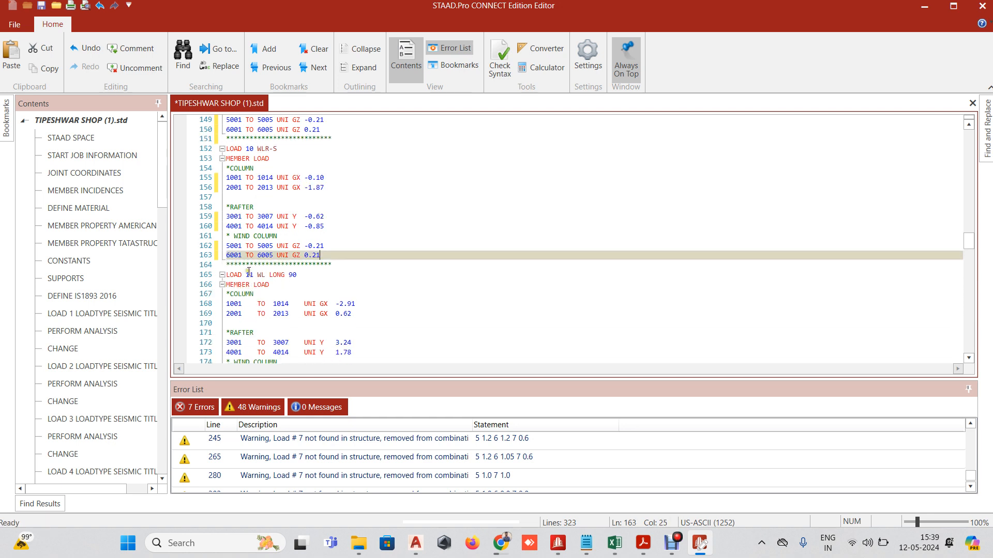
Reduce the gaps before TO and UNI GX to single spaces in the LOAD 11 column lines, 1001 TO 1014 and 2001 TO 2013.
click(256, 305)
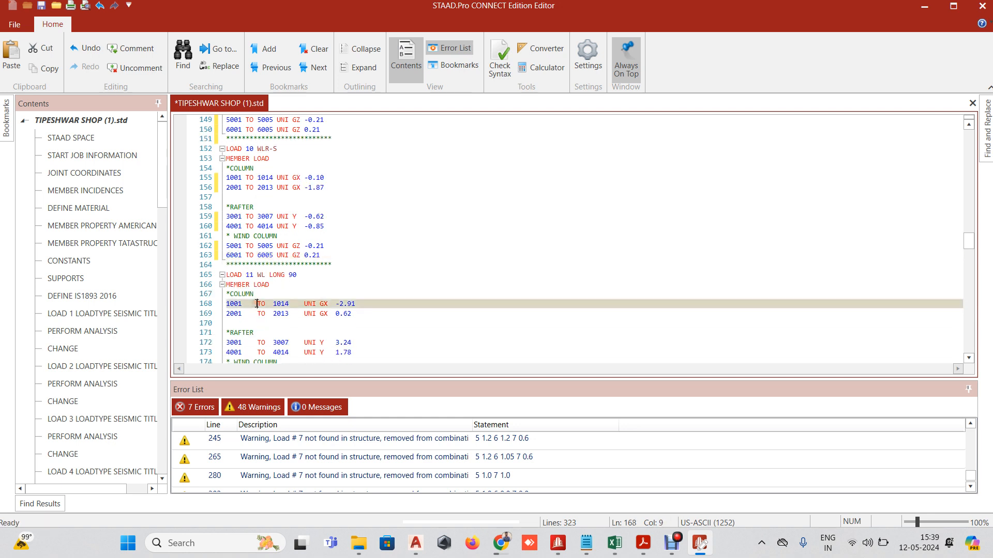
key(BackSpace)
click(285, 305)
key(BackSpace)
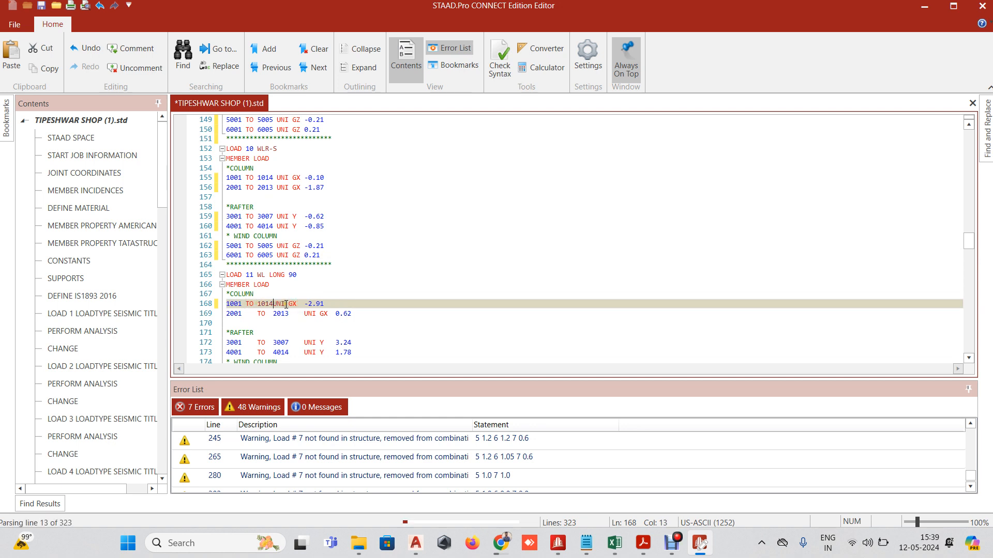
key(BackSpace)
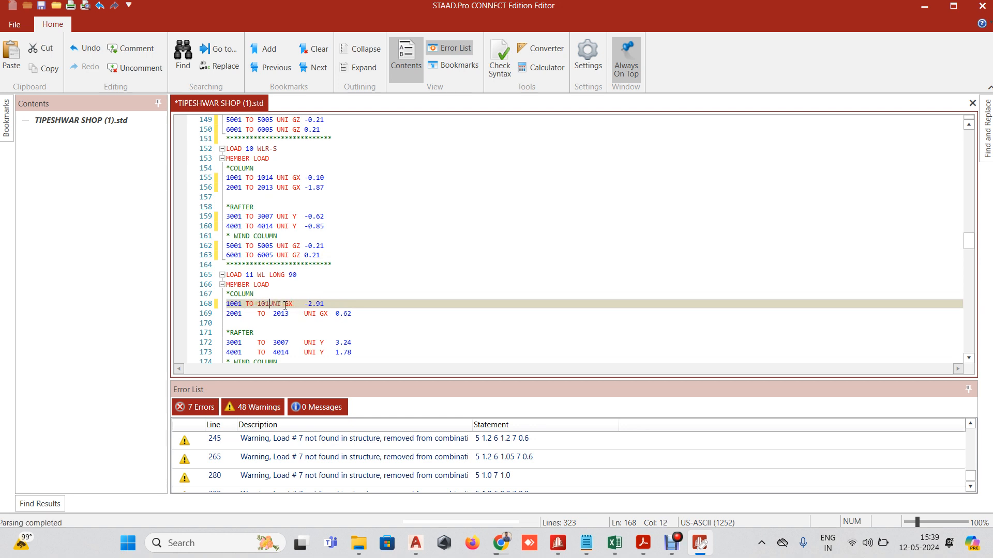
text(4)
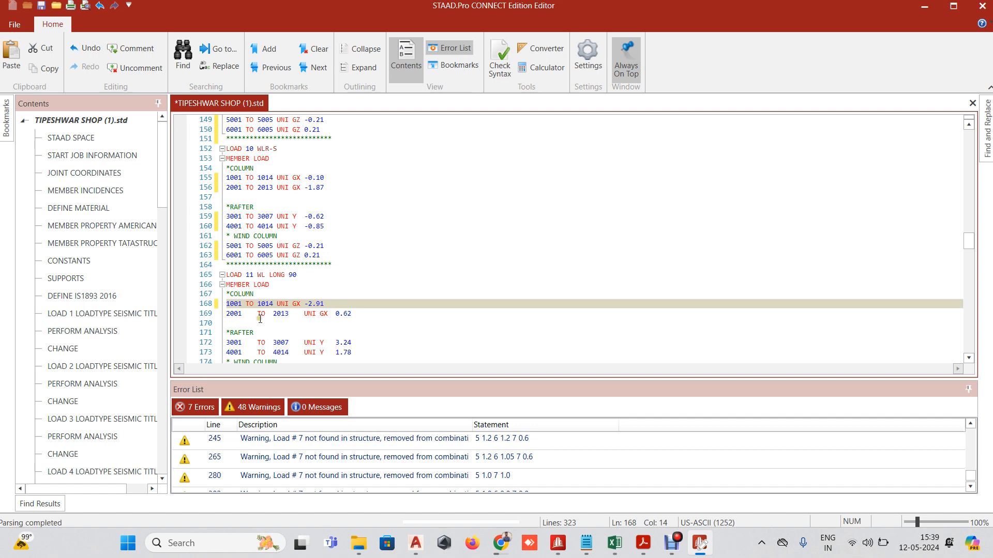
click(257, 314)
key(BackSpace)
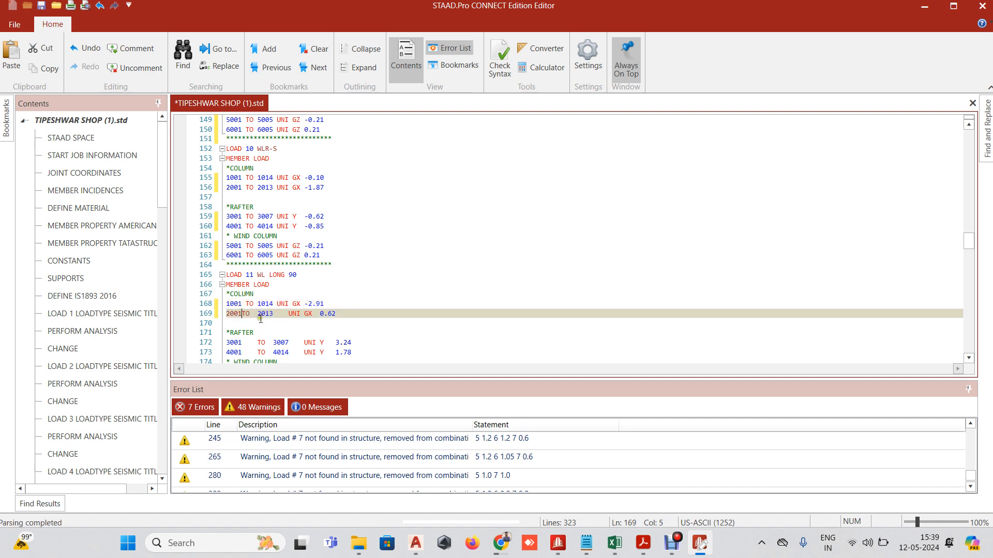
click(286, 314)
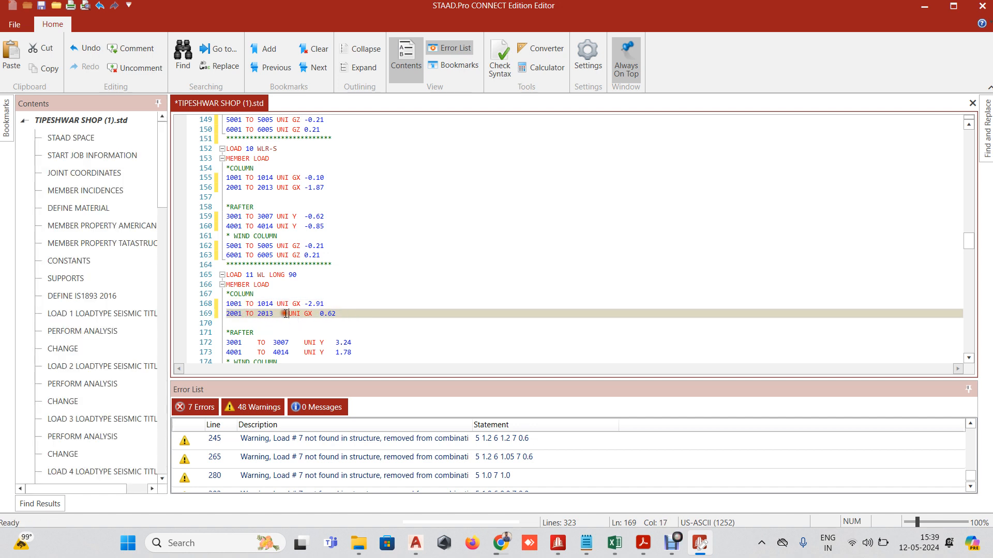
key(BackSpace)
key(BackSpace)
key(BackSpace)
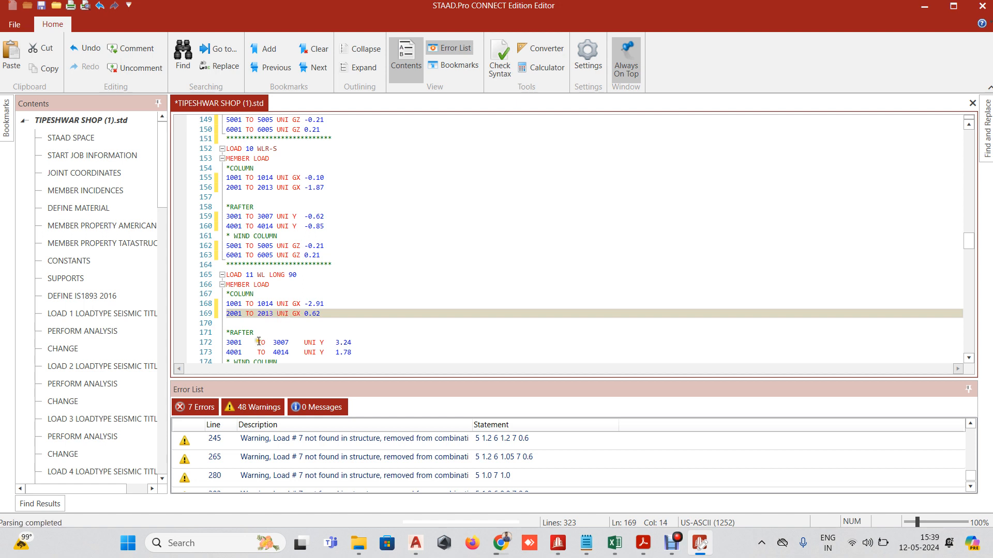
Reduce the gaps before TO and UNI Y to single spaces in the LOAD 11 rafter lines, 3001 TO 3007 and 4001 TO 4014.
click(259, 342)
key(BackSpace)
key(BackSpace)
key(BackSpace)
key(BackSpace)
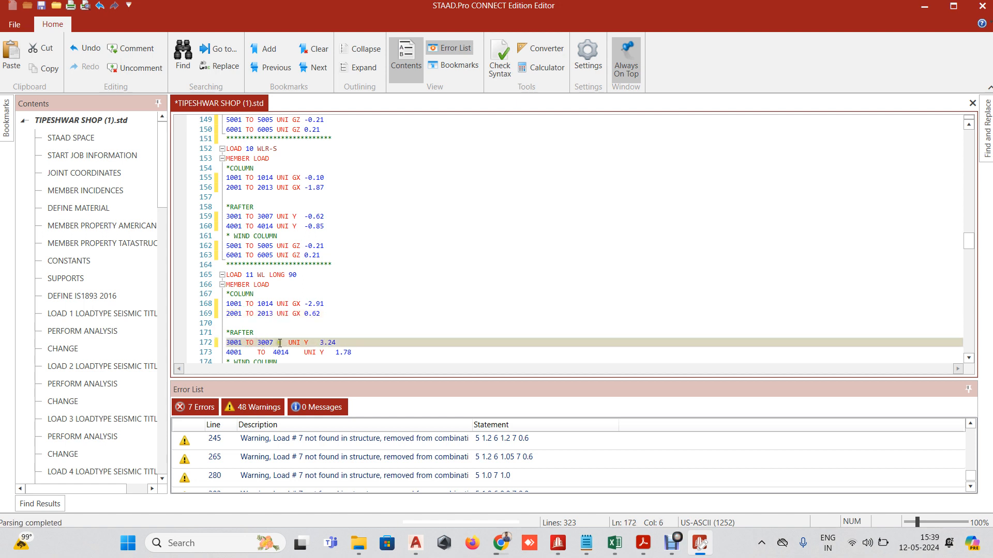
click(288, 343)
key(BackSpace)
key(BackSpace)
key(BackSpace)
click(257, 352)
key(BackSpace)
key(BackSpace)
key(BackSpace)
click(257, 352)
key(BackSpace)
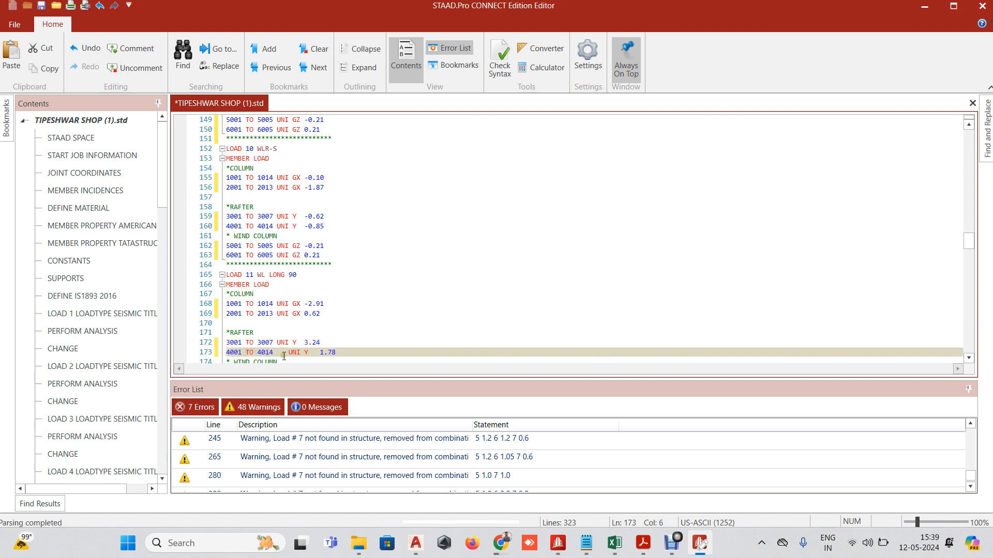
click(287, 354)
key(BackSpace)
key(BackSpace)
key(BackSpace)
Reduce the gaps before TO and UNI GZ to single spaces in the LOAD 11 wind column lines, 5001 TO 5005 and 6001 TO 6005.
scroll(281, 346, down, 2)
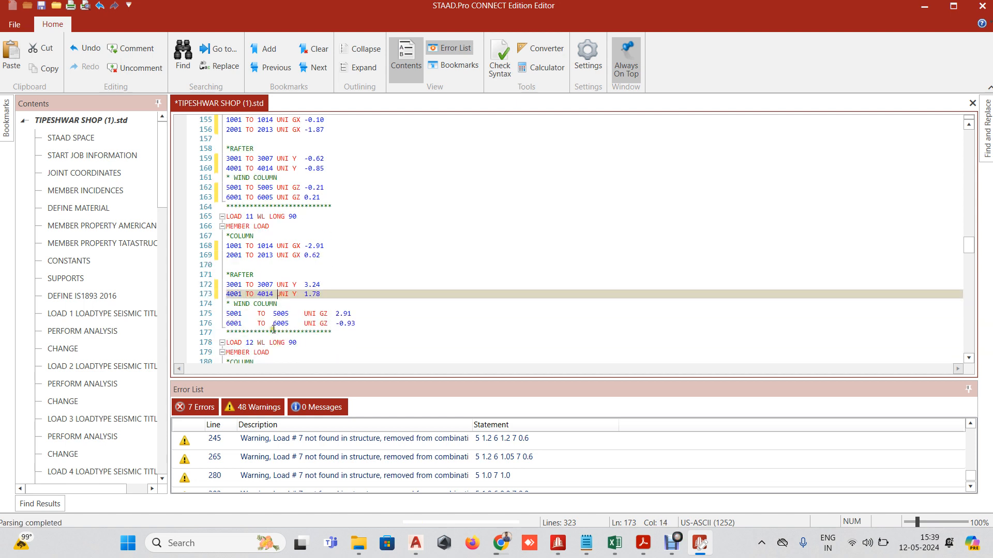
click(264, 313)
key(Delete)
click(257, 314)
key(BackSpace)
key(BackSpace)
key(BackSpace)
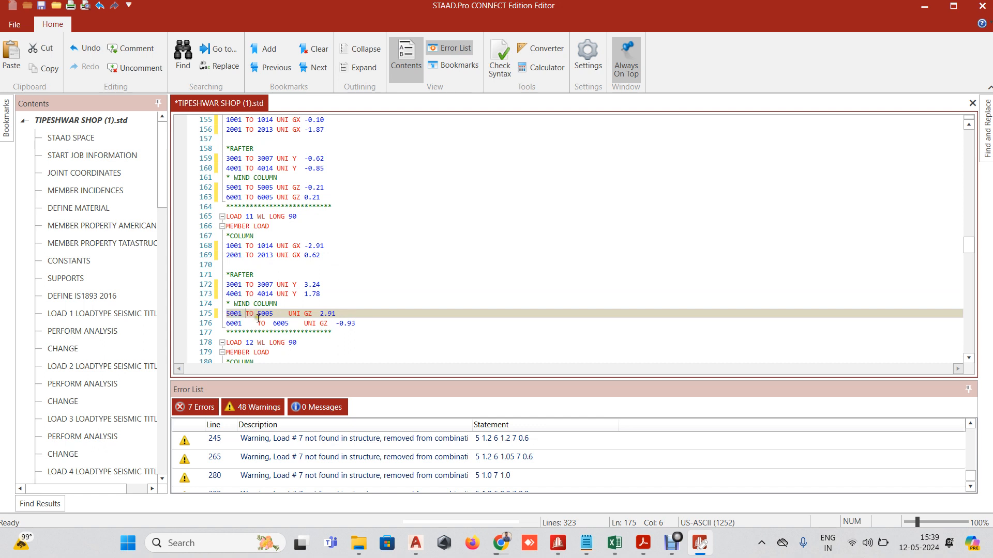
click(280, 314)
key(BackSpace)
key(BackSpace)
key(BackSpace)
click(259, 323)
key(BackSpace)
key(BackSpace)
key(BackSpace)
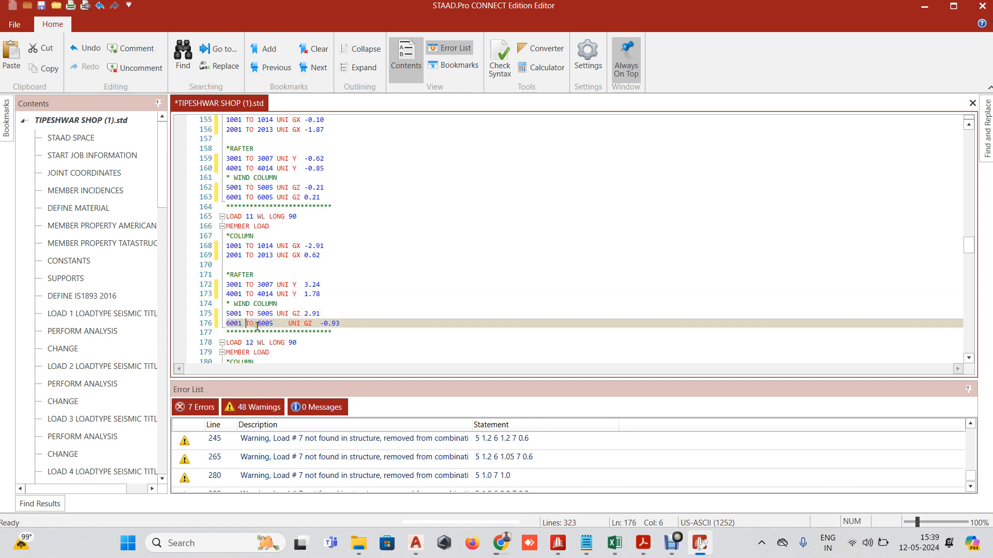
click(289, 323)
key(BackSpace)
key(BackSpace)
Reduce the gaps before TO and UNI GX to single spaces in the LOAD 12 column lines, 1001 TO 1014 and 2001 TO 2013.
scroll(288, 333, down, 2)
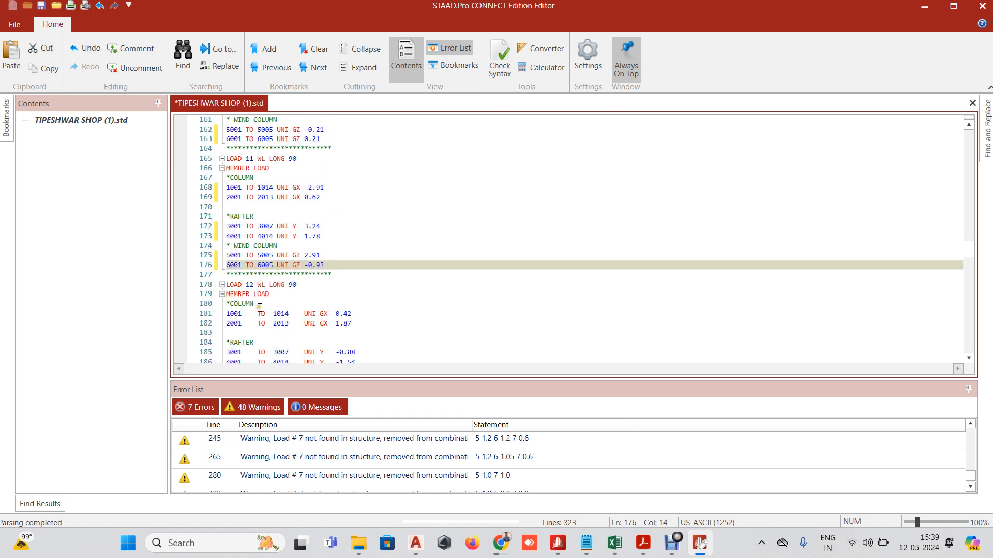
click(259, 313)
key(BackSpace)
key(BackSpace)
key(BackSpace)
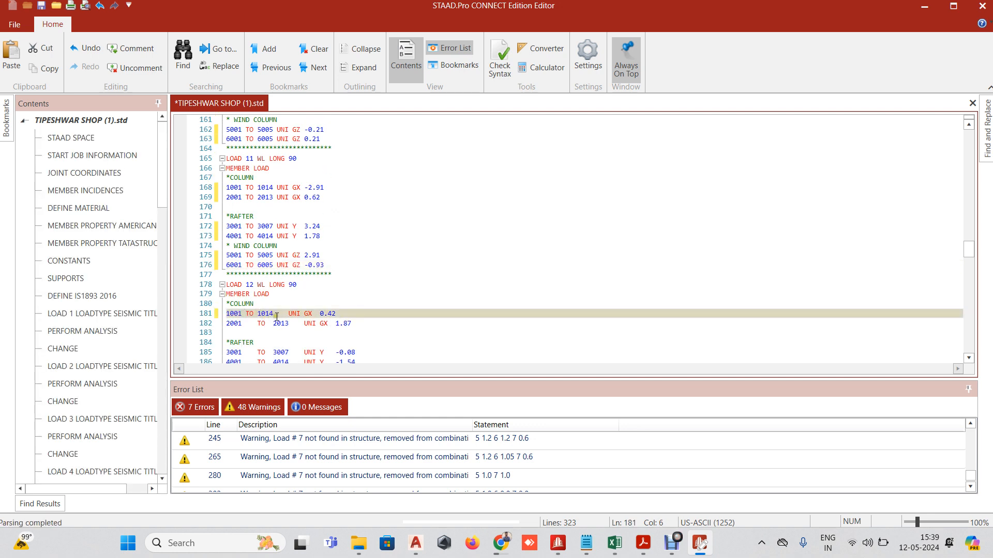
click(288, 313)
key(BackSpace)
key(BackSpace)
key(BackSpace)
click(308, 314)
key(BackSpace)
click(259, 324)
key(BackSpace)
key(BackSpace)
key(BackSpace)
click(261, 324)
key(BackSpace)
click(320, 324)
key(BackSpace)
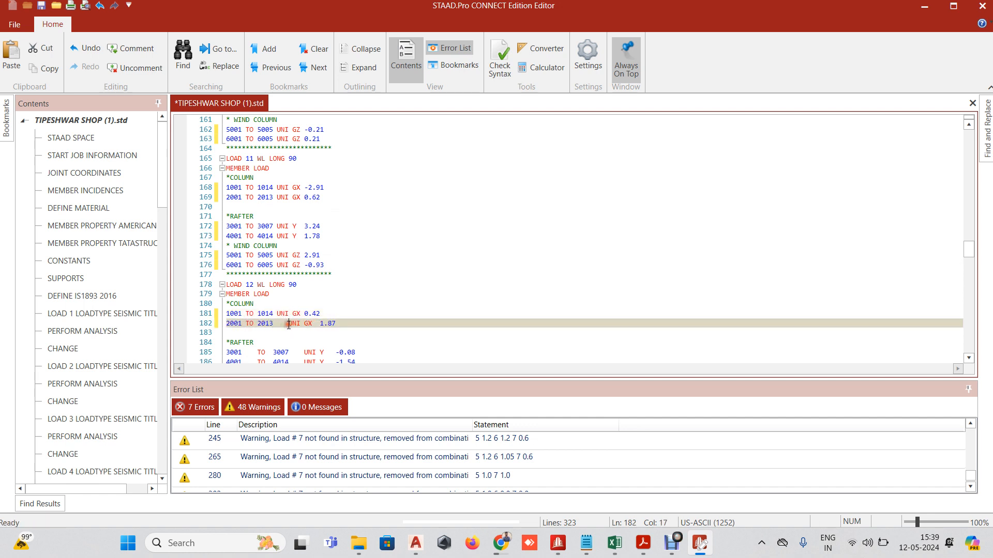
click(288, 324)
key(BackSpace)
key(BackSpace)
key(BackSpace)
Reduce the gap before TO to one space in the LOAD 12 rafter line 3001 TO 3007 and delete the blank line above *RAFTER.
scroll(277, 310, down, 2)
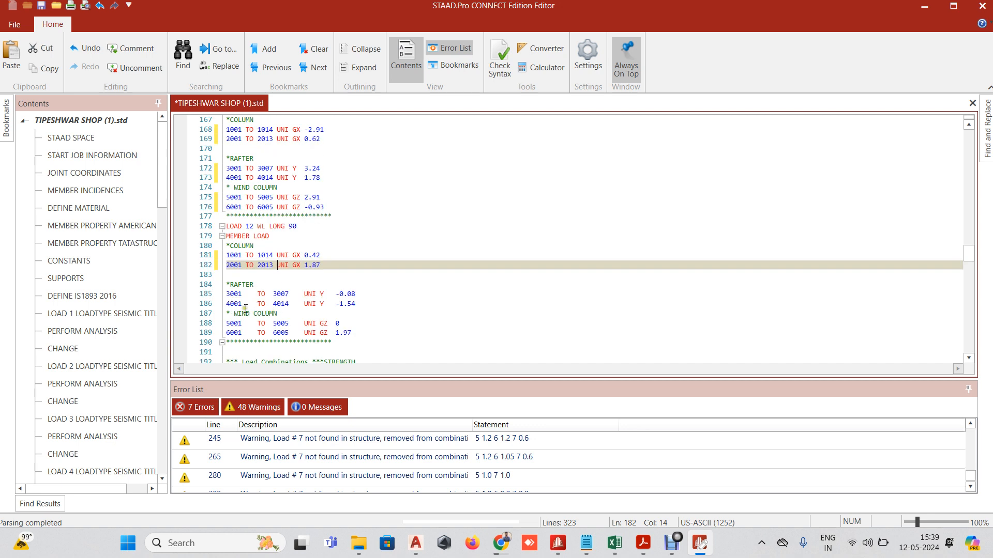
click(257, 294)
key(BackSpace)
key(BackSpace)
key(BackSpace)
key(BackSpace)
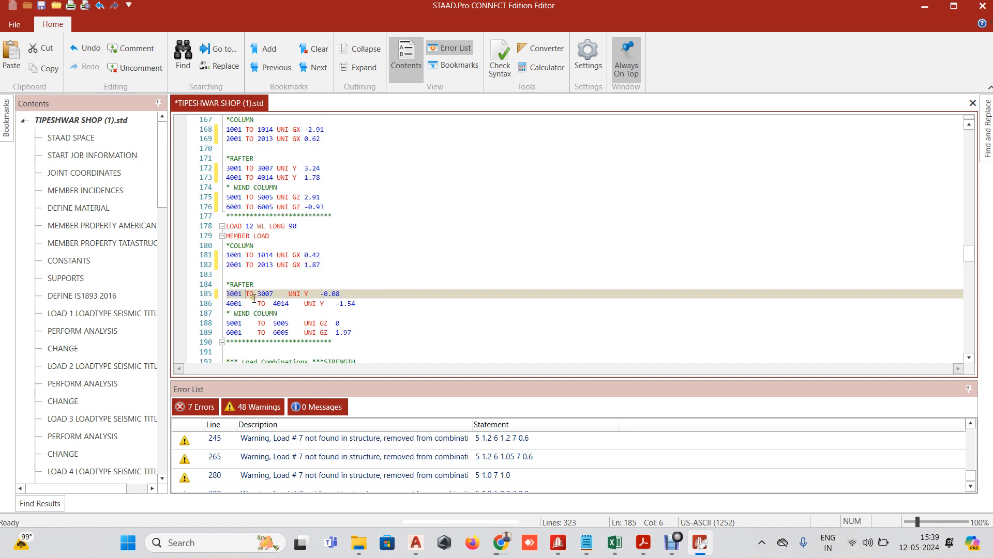
click(232, 275)
key(BackSpace)
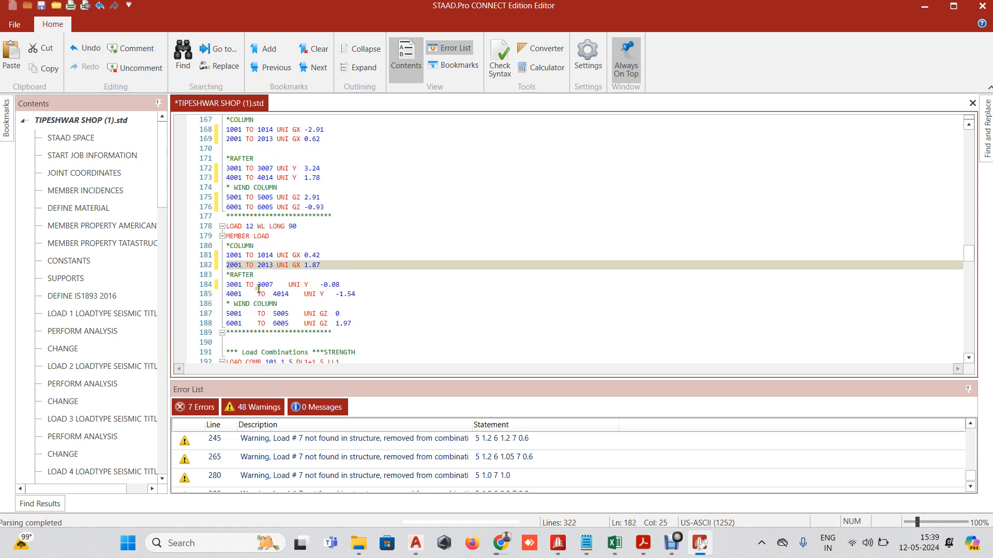
Reduce the gap before UNI Y to a single space in the LOAD 12 rafter line 3001 TO 3007.
click(289, 286)
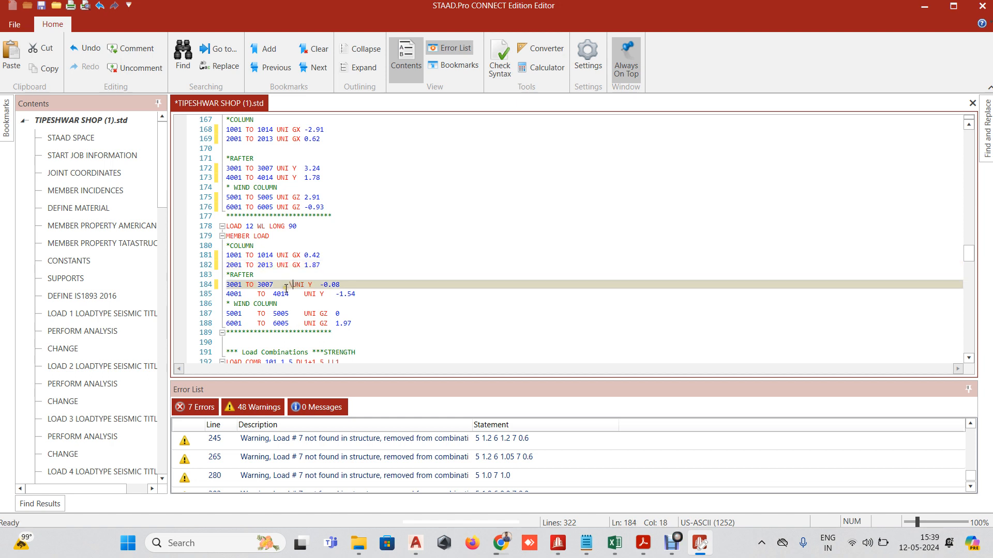
key(BackSpace)
key(BackSpace)
key(BackSpace)
key(BackSpace)
key(BackSpace)
Reduce the gaps around TO and before UNI Y to single spaces in the LOAD 12 rafter line 4001 TO 4014.
click(264, 295)
key(Delete)
key(Left)
key(Left)
key(BackSpace)
key(BackSpace)
key(BackSpace)
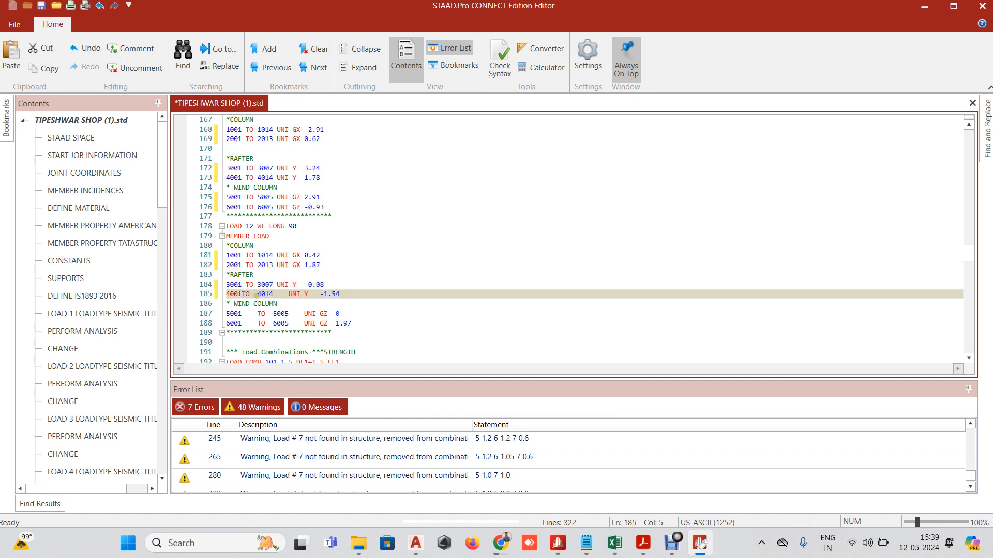
click(284, 296)
key(BackSpace)
key(BackSpace)
key(BackSpace)
Reduce all gaps to single spaces in the LOAD 12 wind column line 5001 TO 5005 UNI GZ 0.
click(258, 314)
key(BackSpace)
key(BackSpace)
key(BackSpace)
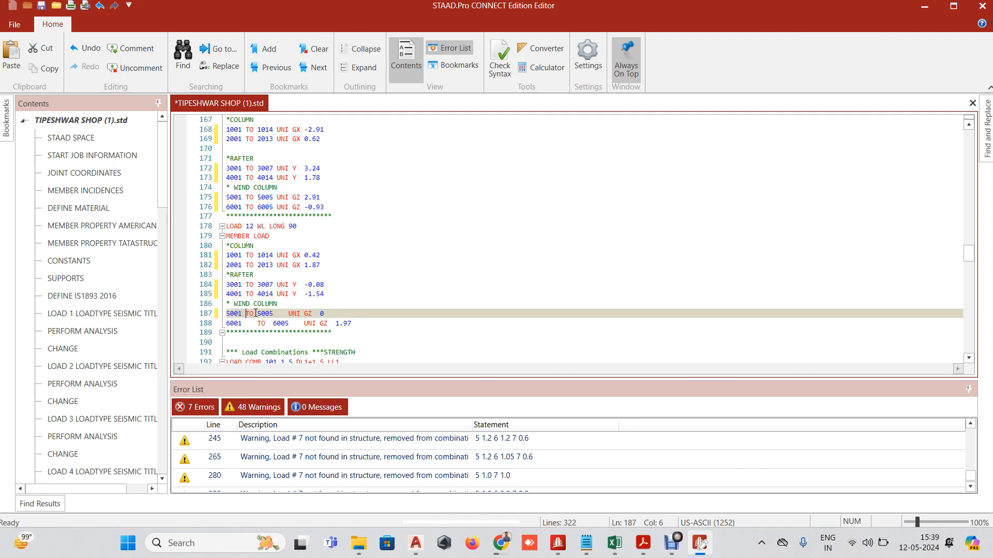
key(Right)
key(Right)
key(Delete)
click(286, 314)
key(BackSpace)
key(BackSpace)
key(BackSpace)
key(Right)
key(Right)
key(Right)
key(Right)
key(Right)
key(Right)
key(Right)
key(Delete)
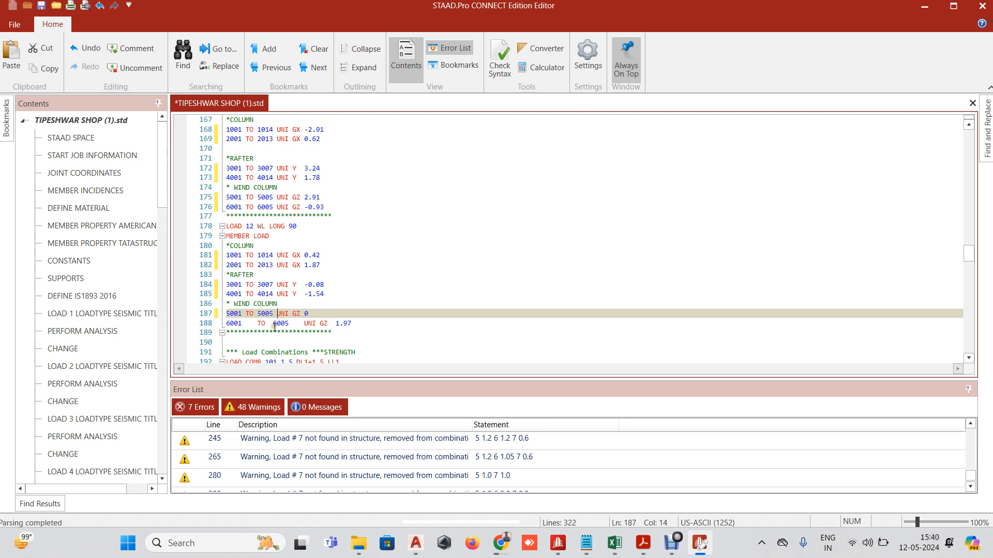
Reduce all gaps to single spaces in the LOAD 12 wind column line 6001 TO 6005 UNI GZ 1.97.
click(257, 324)
key(BackSpace)
key(BackSpace)
key(BackSpace)
key(Right)
key(Right)
key(Delete)
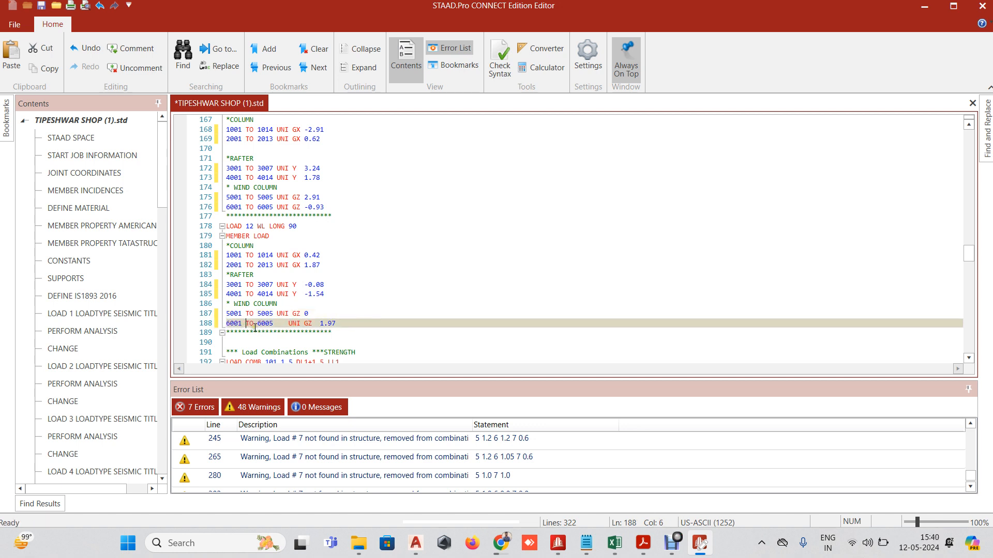
click(284, 325)
key(BackSpace)
key(BackSpace)
key(BackSpace)
key(Right)
key(Right)
key(Right)
key(Right)
key(Right)
key(Right)
key(Right)
key(Delete)
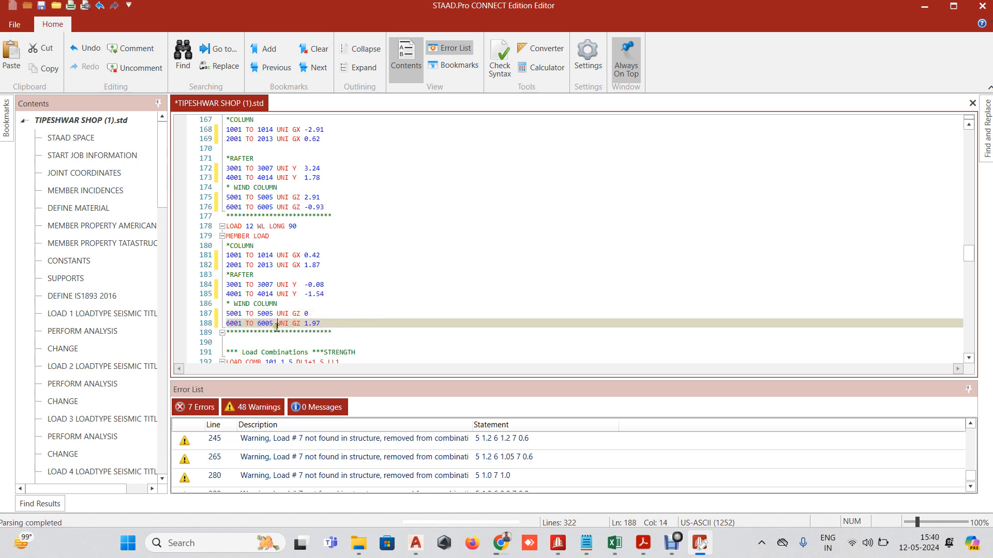
Delete the blank line above the Load Combinations comment and save the input file.
scroll(269, 324, down, 1)
click(258, 313)
key(BackSpace)
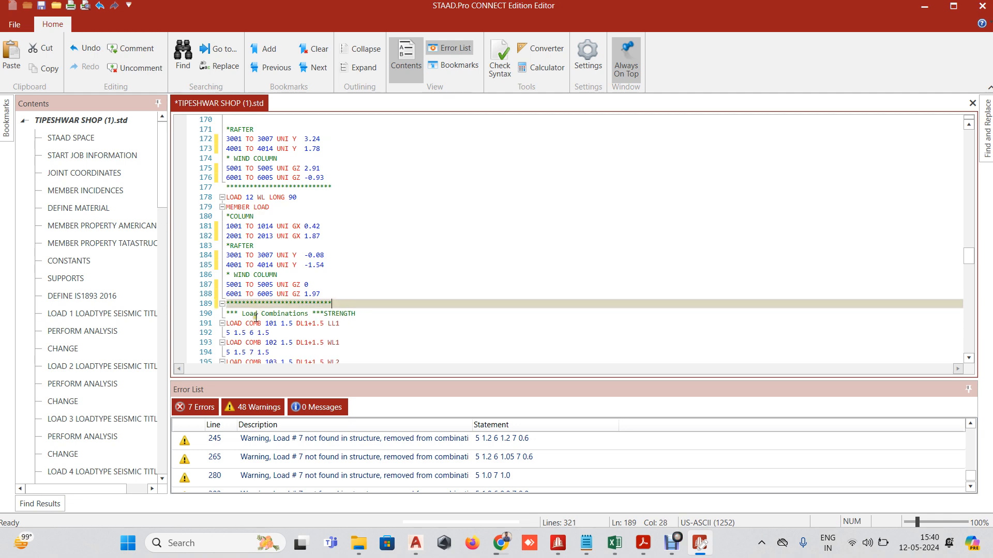
key(ctrl+s)
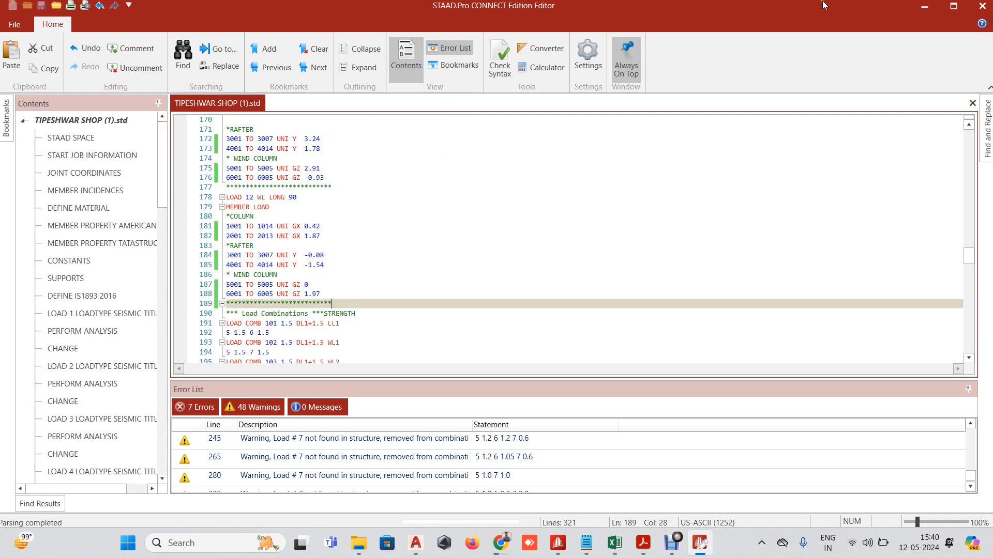
Close the editor to rerun the syntax check and reopen the input file for editing.
click(982, 5)
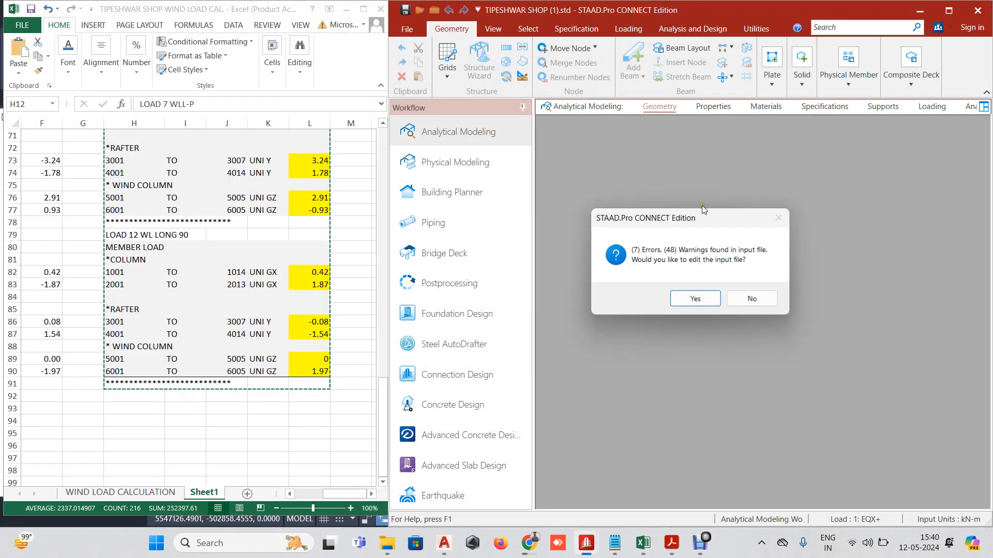
click(682, 297)
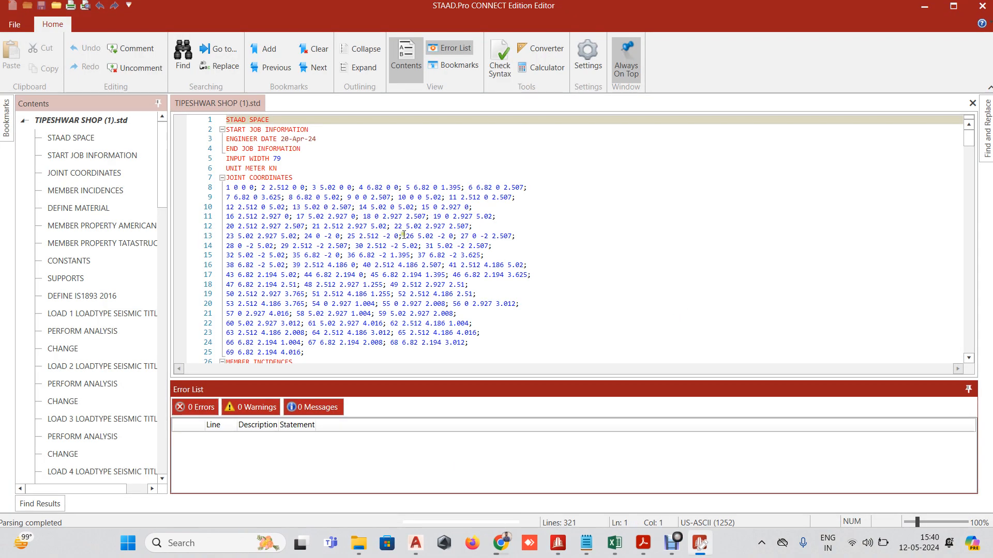
scroll(403, 234, down, 20)
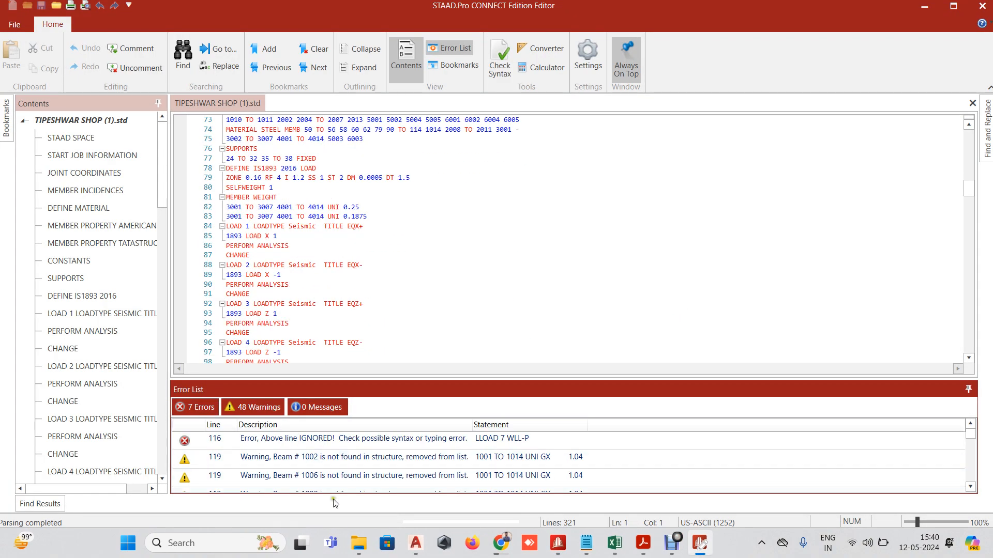
Go to the line 116 error, correct LLOAD 7 WLL-P to LOAD 7 WLL-P, and save the file.
double_click(394, 442)
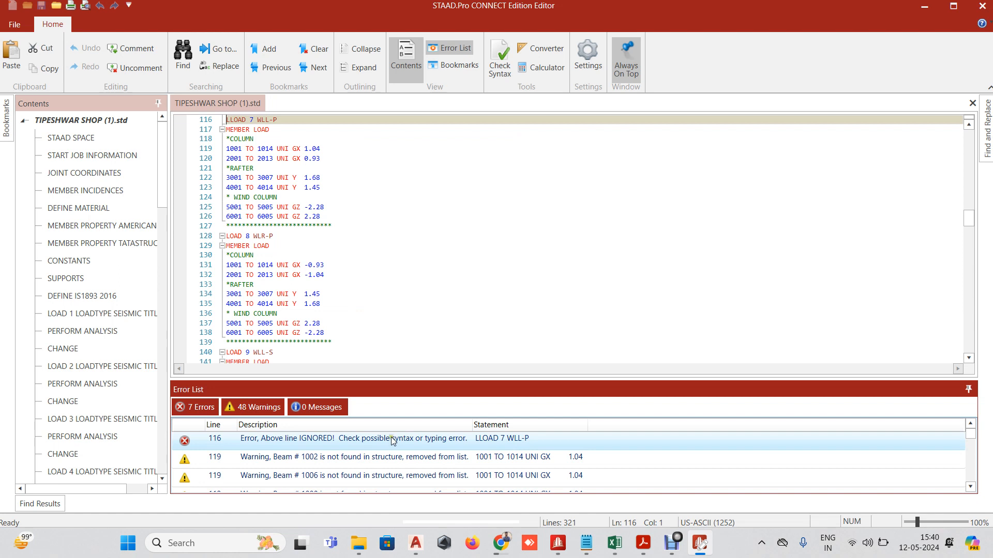
scroll(227, 210, up, 2)
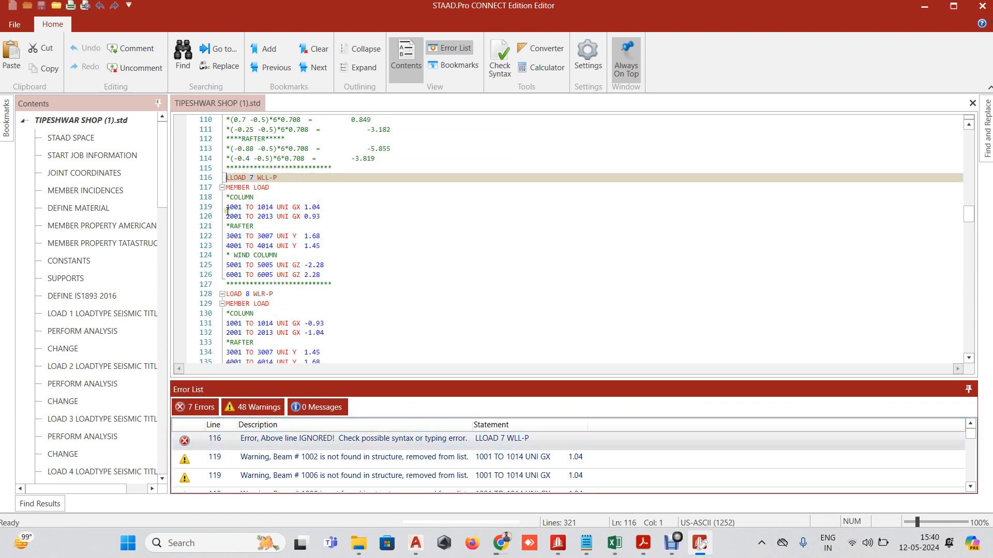
click(230, 181)
key(BackSpace)
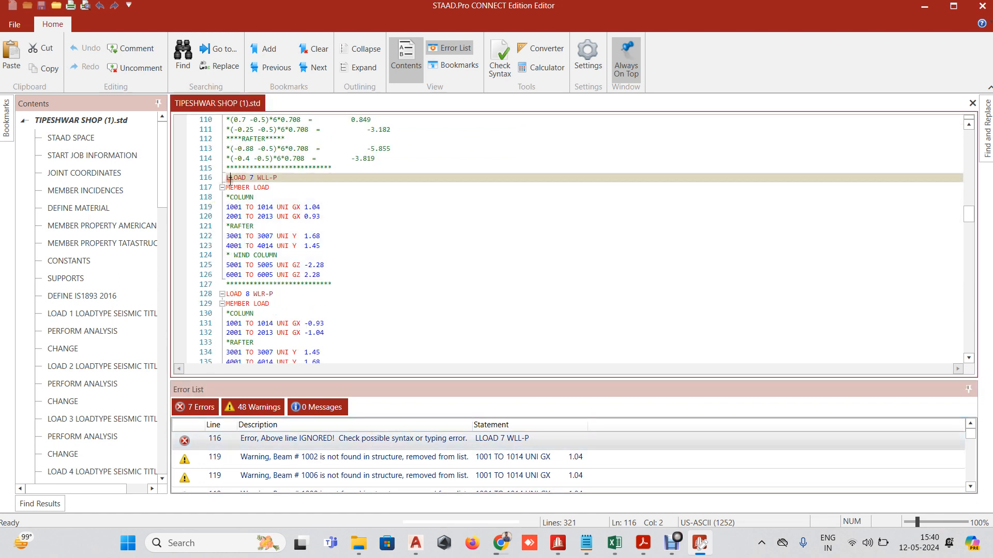
key(ctrl+s)
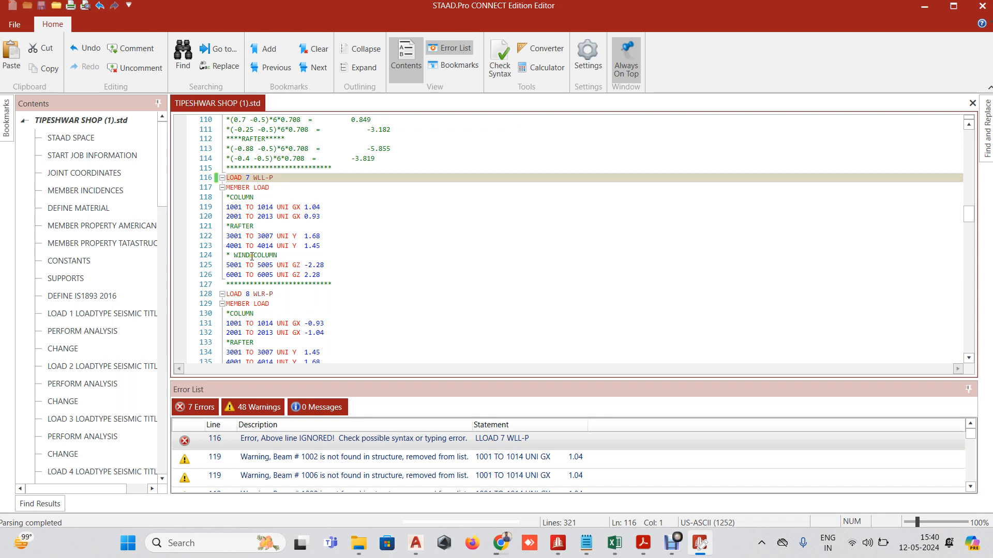
Delete the blank line above *RAFTER in LOAD 10 WLR-S and save the file.
scroll(258, 304, down, 1)
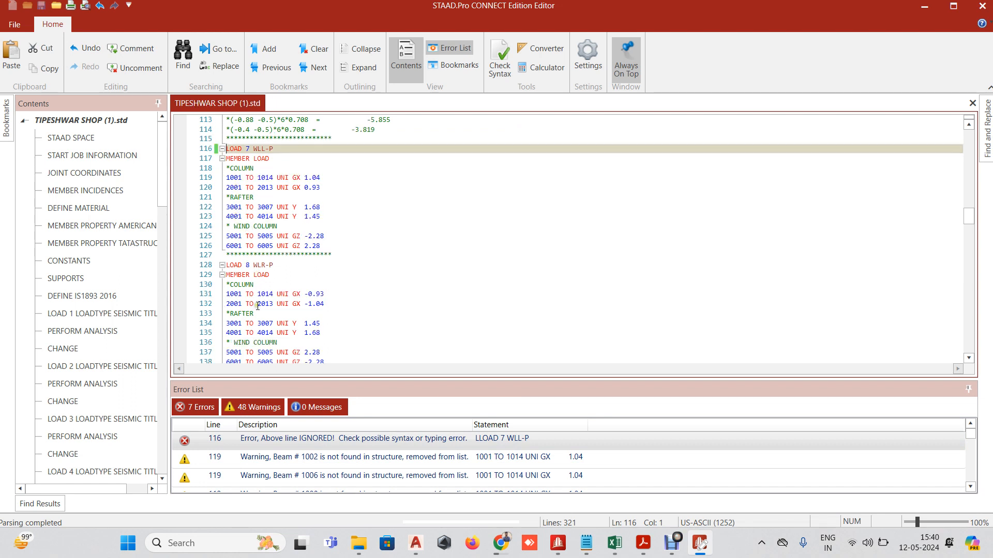
scroll(258, 306, down, 2)
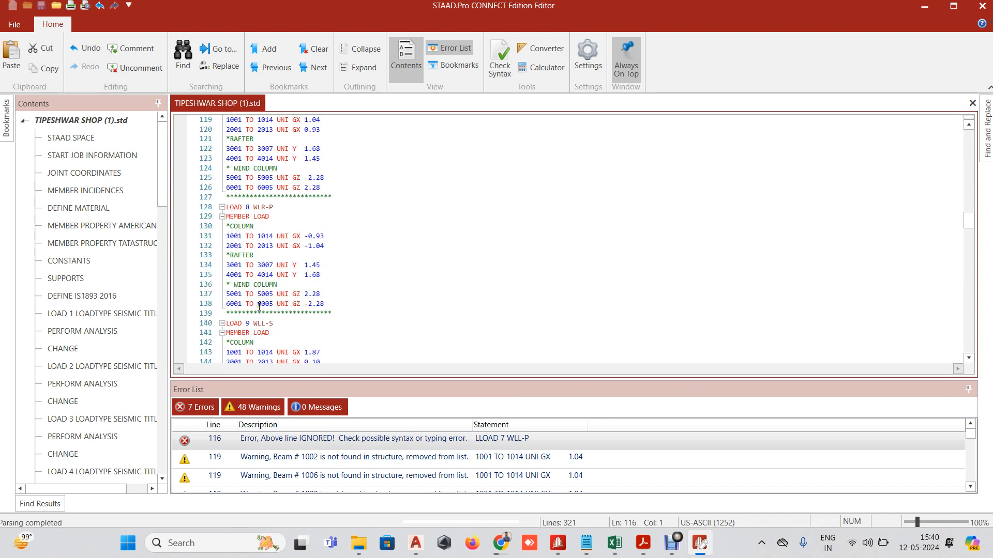
scroll(259, 306, down, 1)
scroll(259, 306, down, 6)
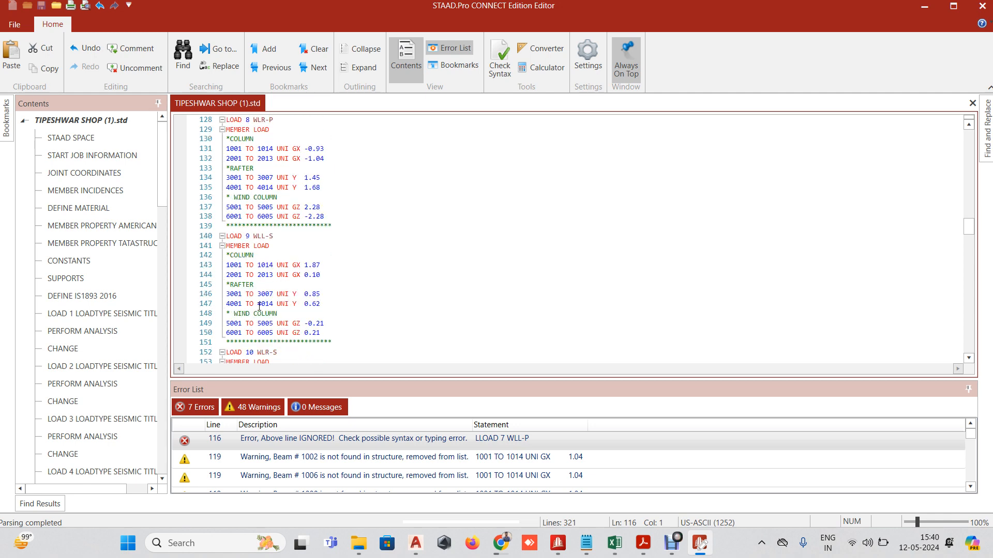
scroll(259, 307, down, 3)
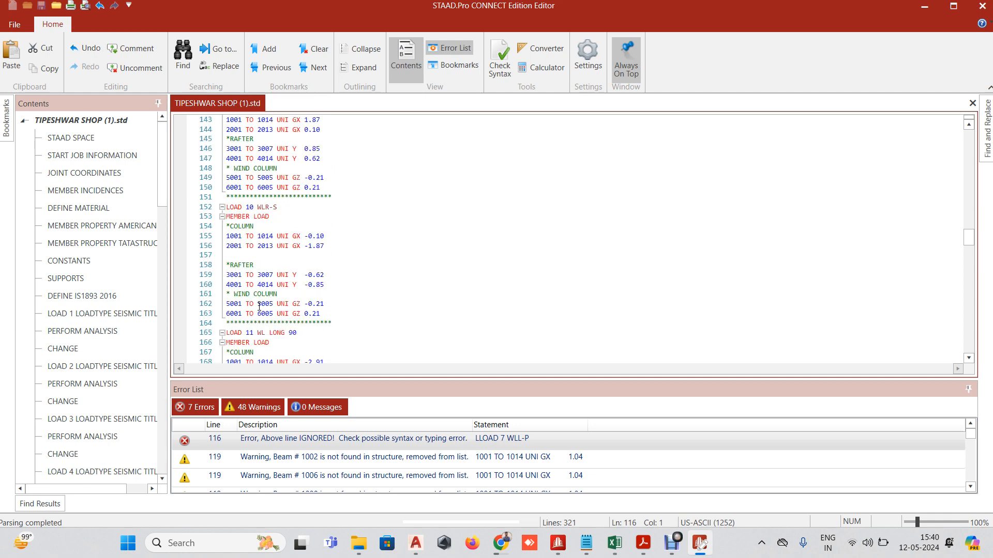
scroll(236, 202, up, 1)
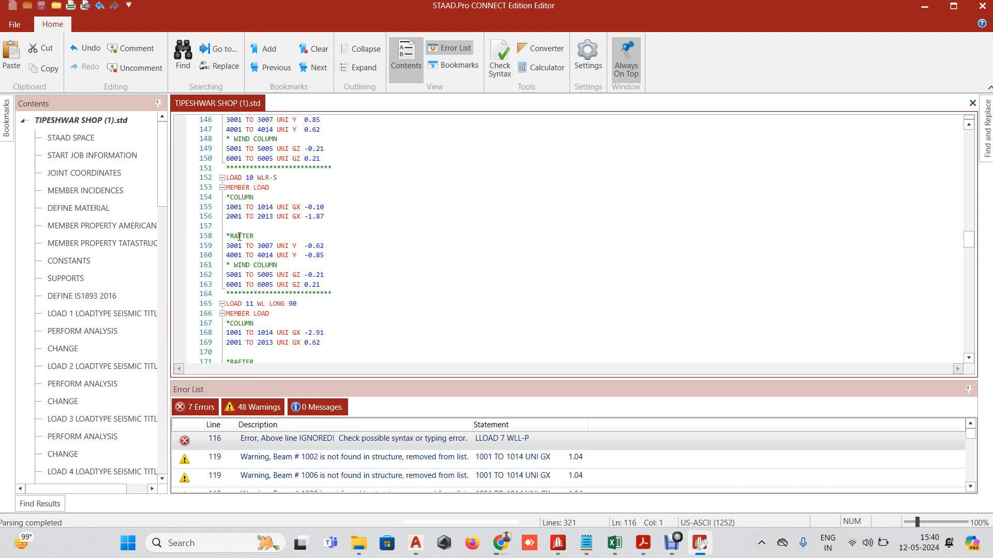
click(235, 226)
key(BackSpace)
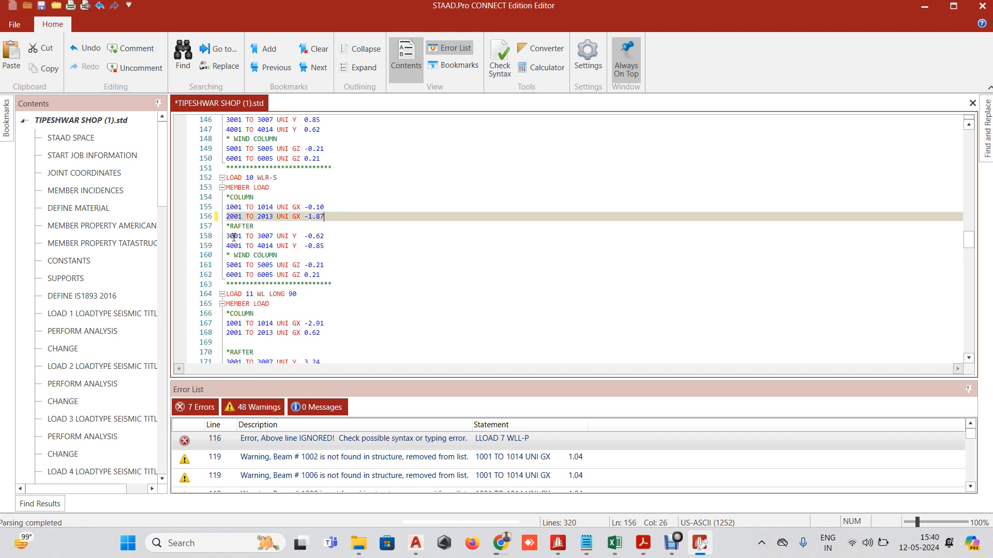
key(ctrl+s)
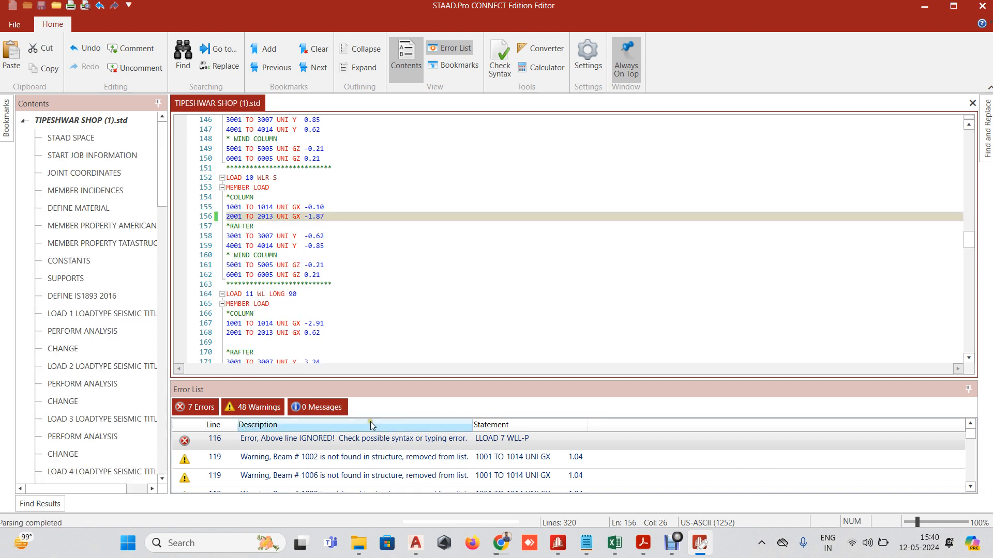
Go to the line 120 error from the error list and examine the LOAD 7 column statement 2001 TO 2013.
scroll(365, 466, down, 3)
scroll(366, 471, up, 2)
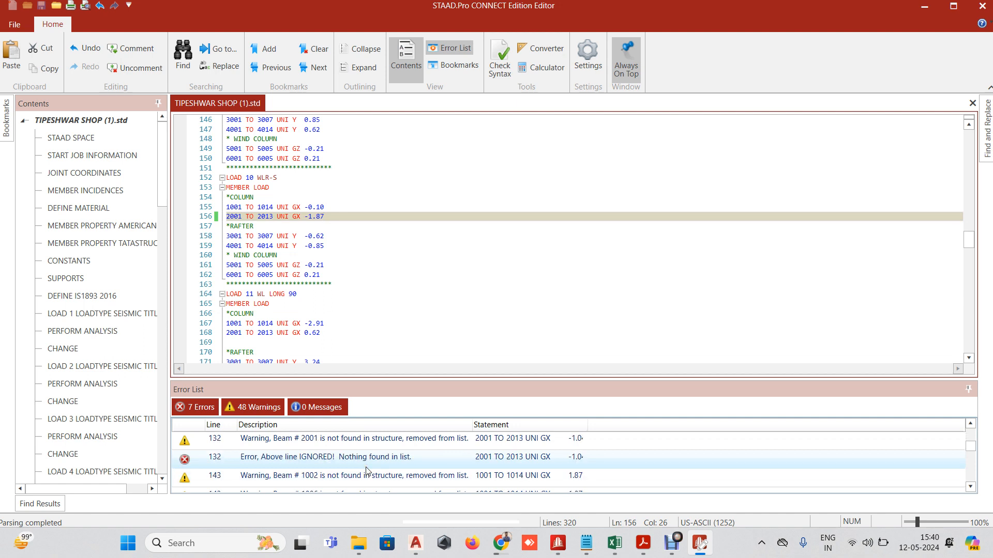
double_click(342, 480)
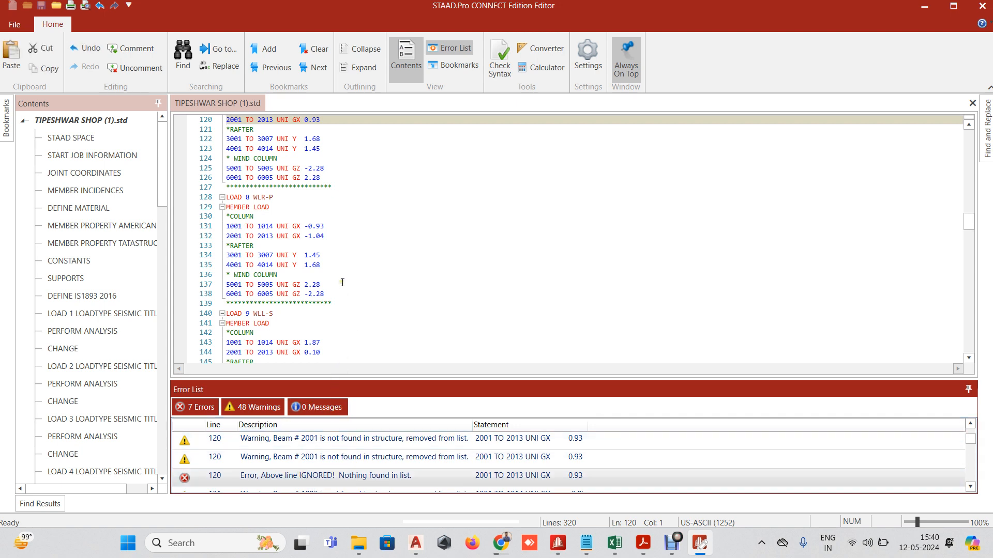
scroll(342, 282, up, 2)
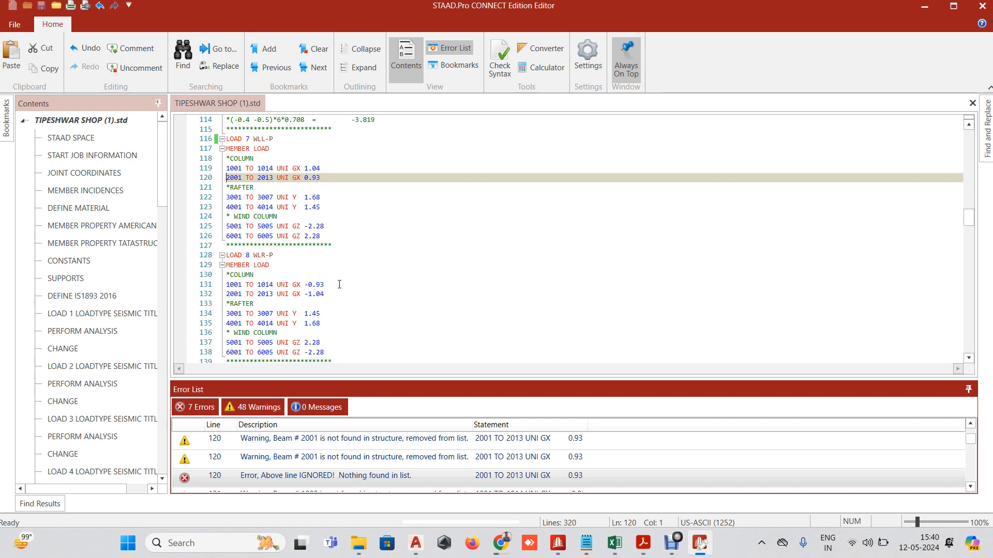
Close the editor and reopen the input file to recheck its syntax, reviewing the refreshed errors and warnings.
click(982, 6)
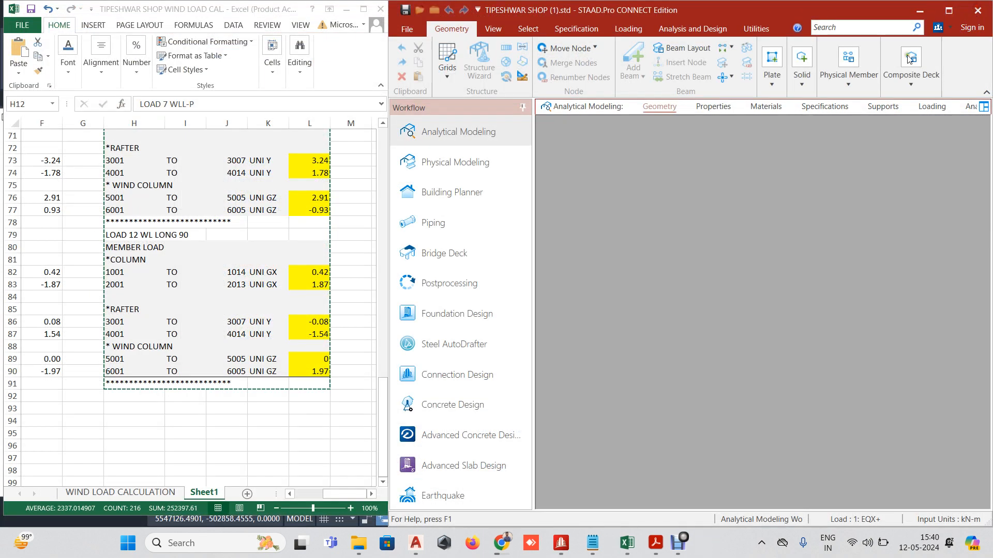
click(693, 296)
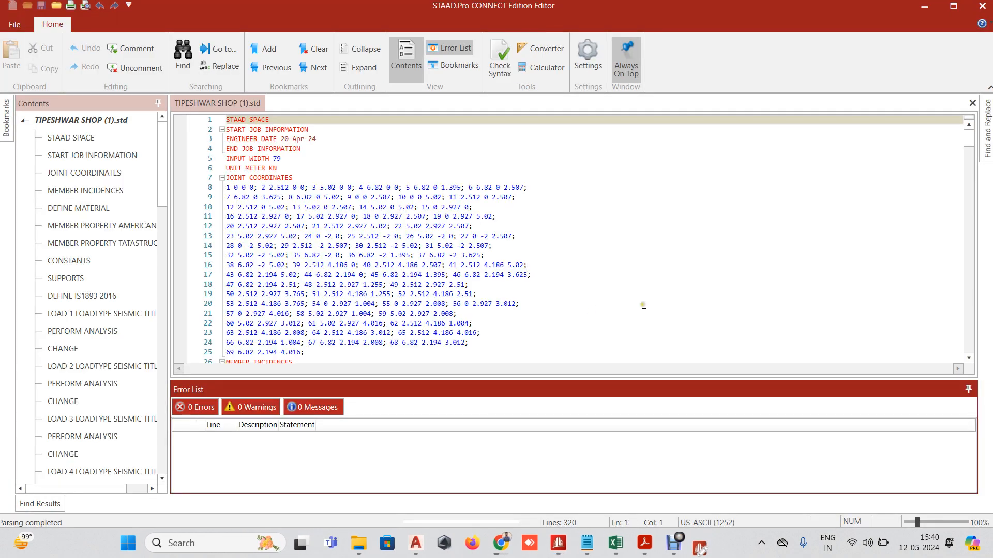
click(201, 409)
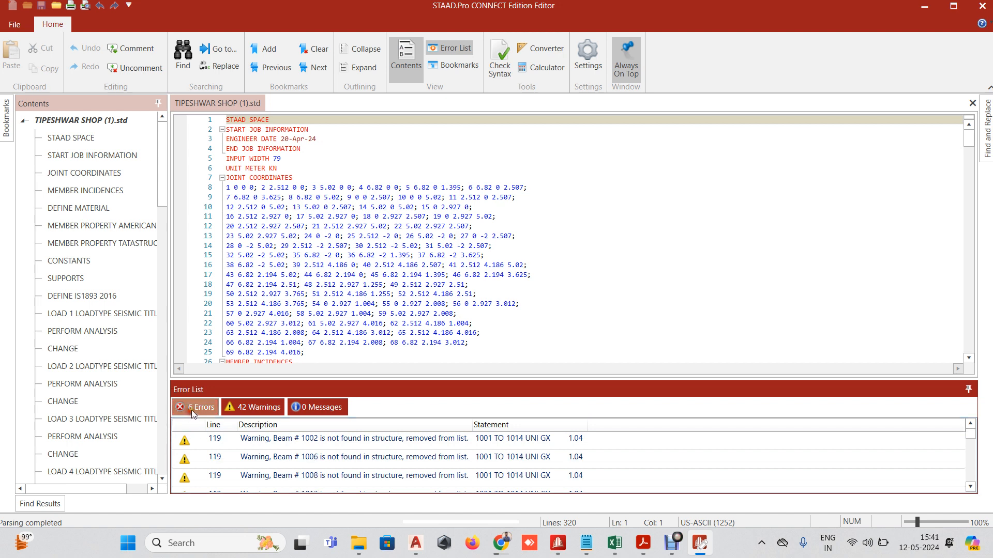
scroll(289, 460, down, 5)
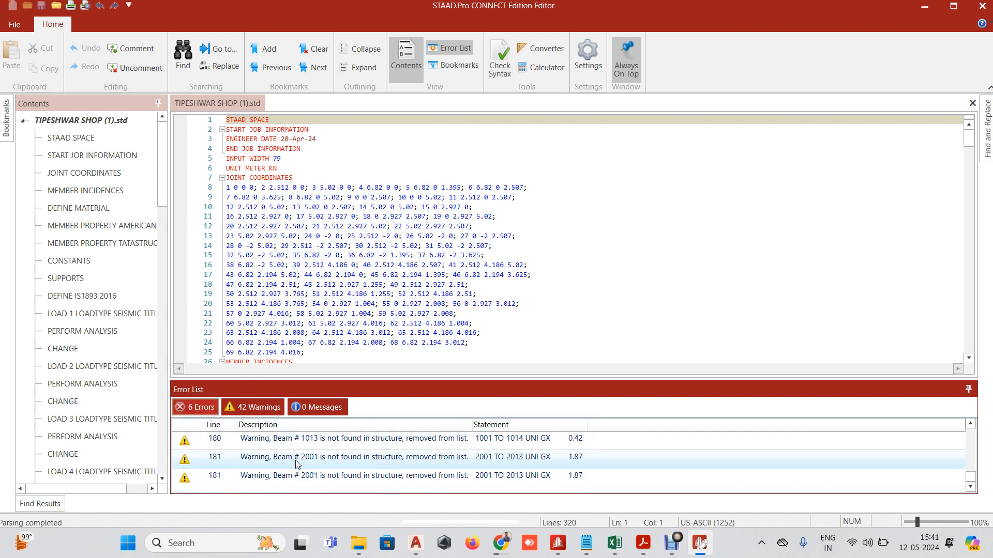
scroll(295, 460, up, 5)
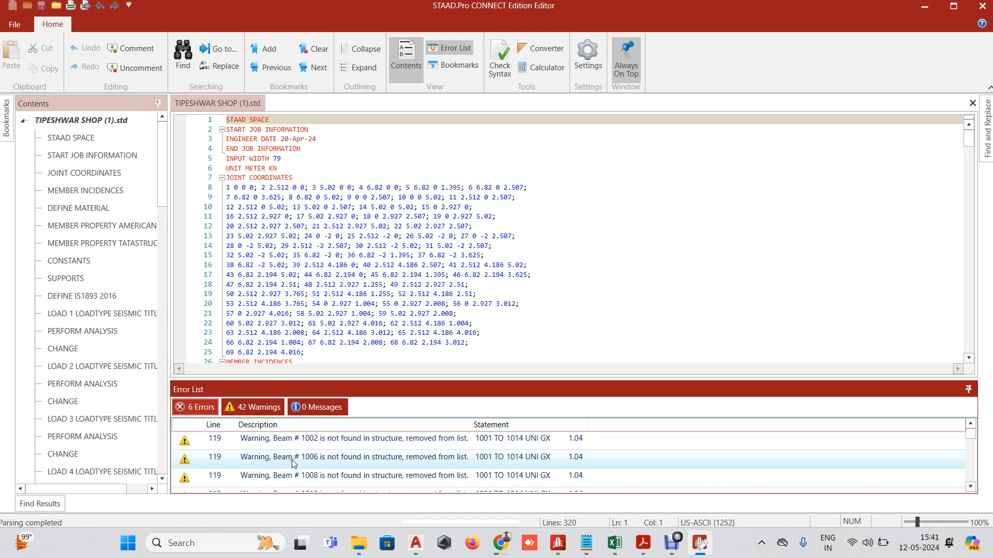
scroll(292, 460, down, 3)
scroll(291, 458, down, 6)
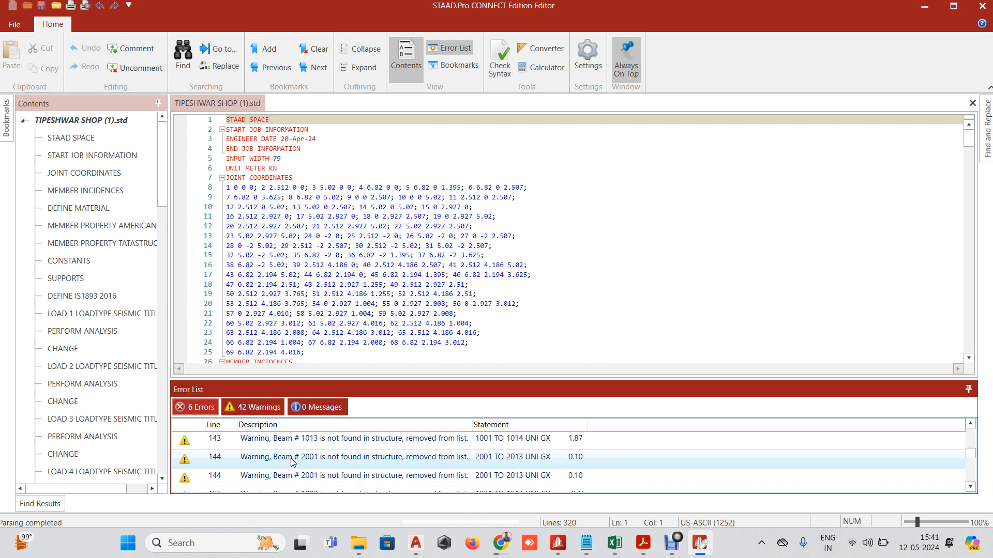
scroll(290, 458, down, 1)
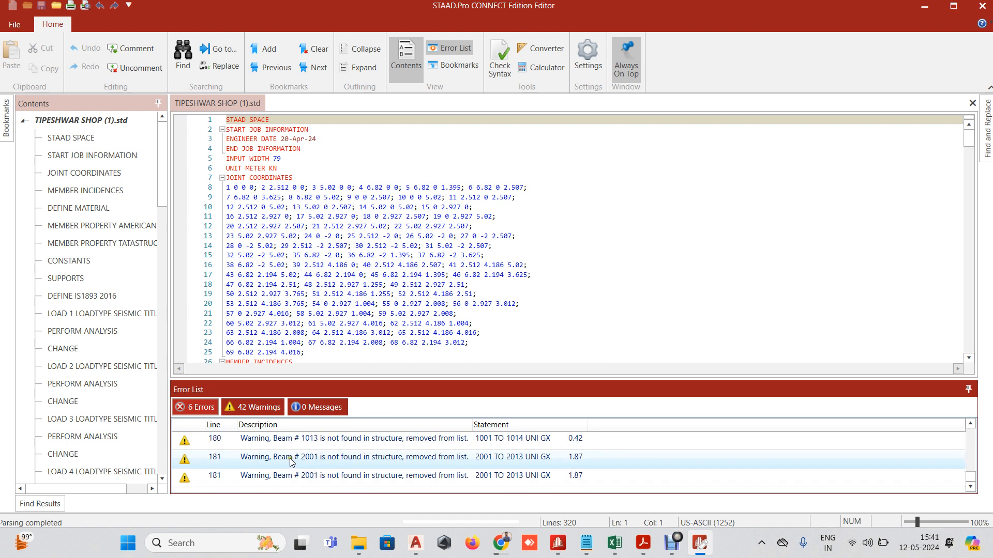
Go to the line 168 error and examine the LOAD 11 column statement 2001 TO 2013 and its neighbouring lines.
click(197, 408)
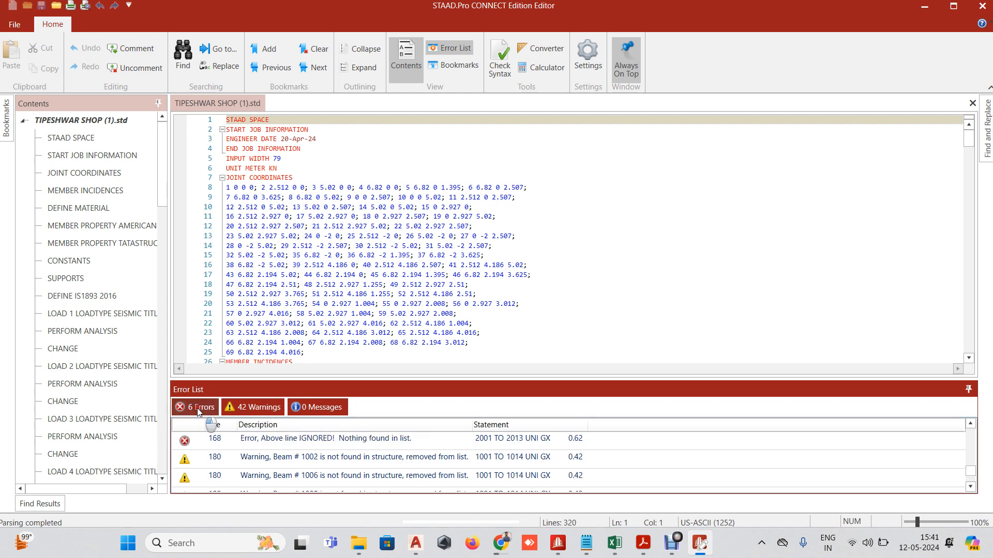
click(197, 408)
click(197, 408)
click(228, 439)
double_click(227, 439)
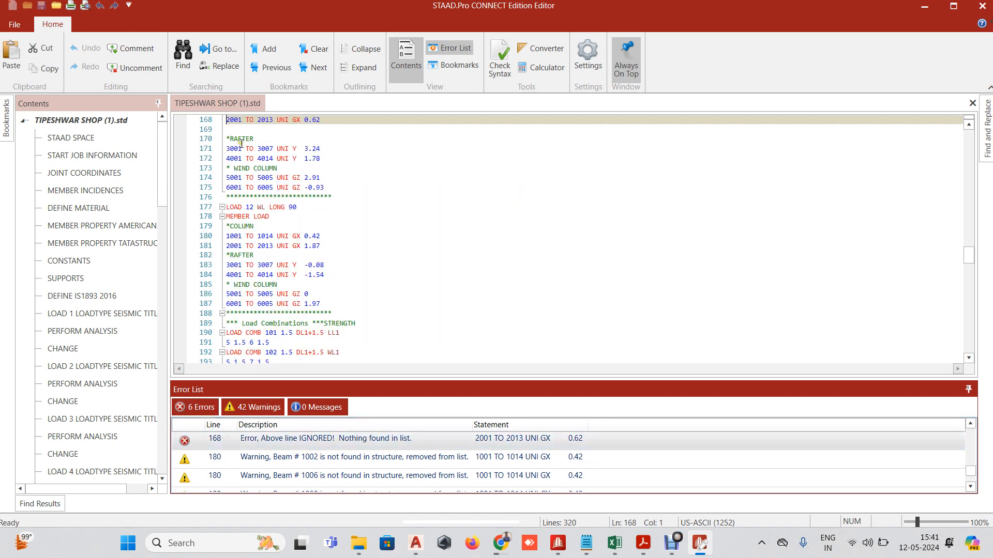
scroll(240, 145, up, 3)
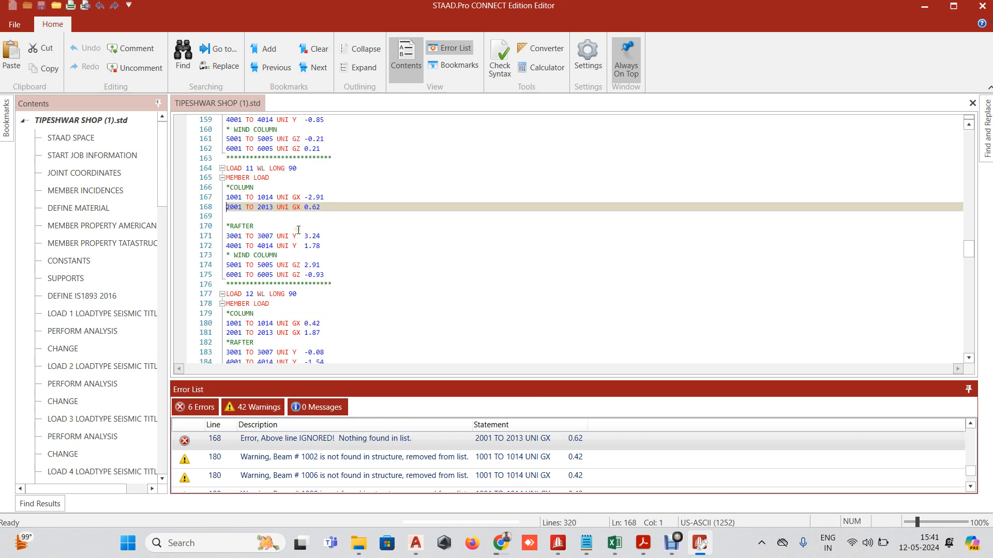
Change the start member of the second column statement in LOAD 11 WL LONG 90 to 2002.
click(306, 210)
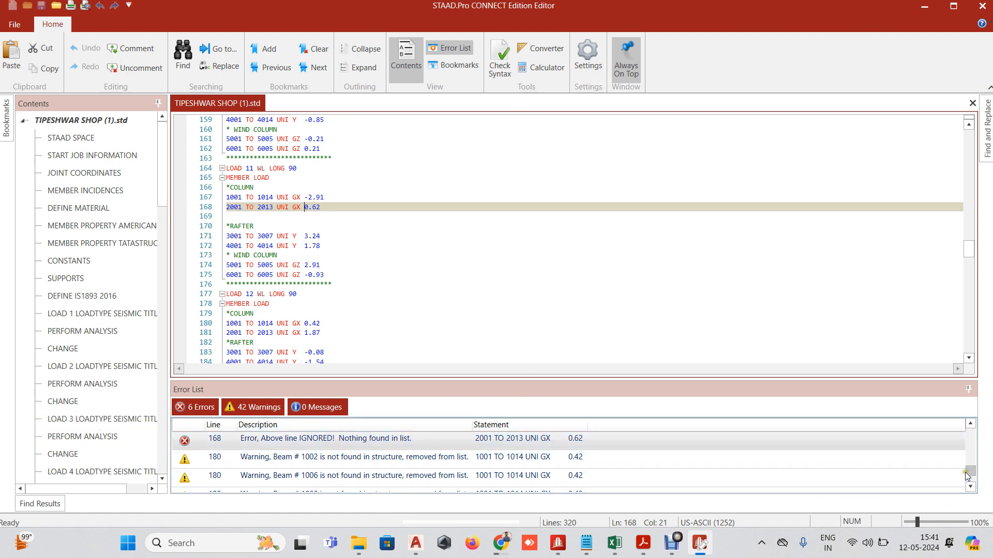
drag(970, 472, 971, 470)
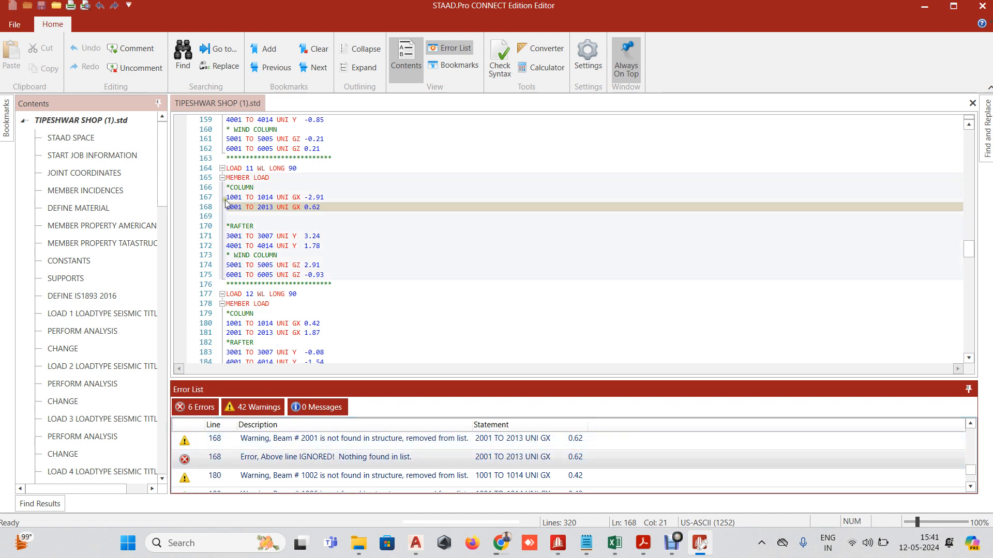
click(242, 206)
key(BackSpace)
text(2)
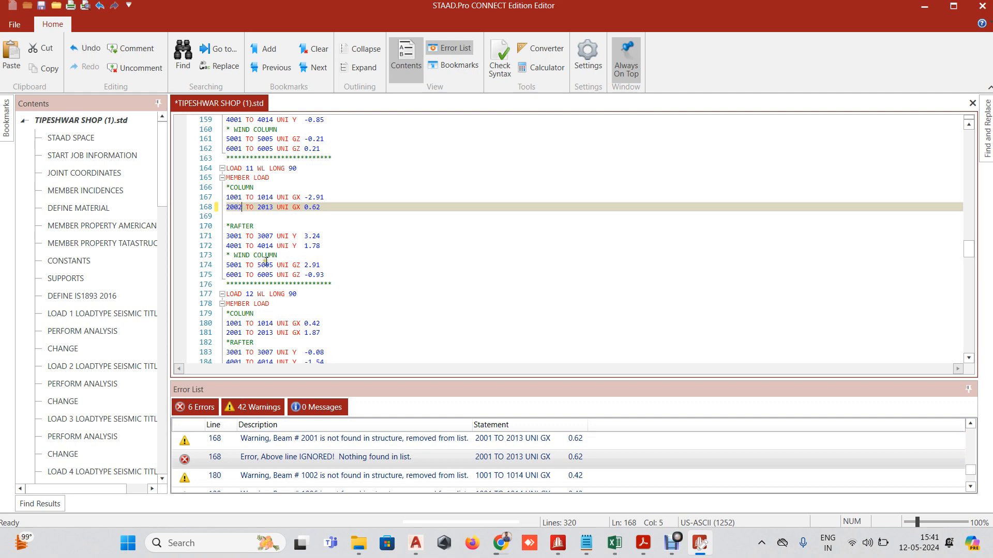
Examine the column member numbers in the MATERIAL CONCRETE list and the column statements of the preceding wind load cases.
click(275, 246)
click(256, 214)
scroll(255, 214, up, 20)
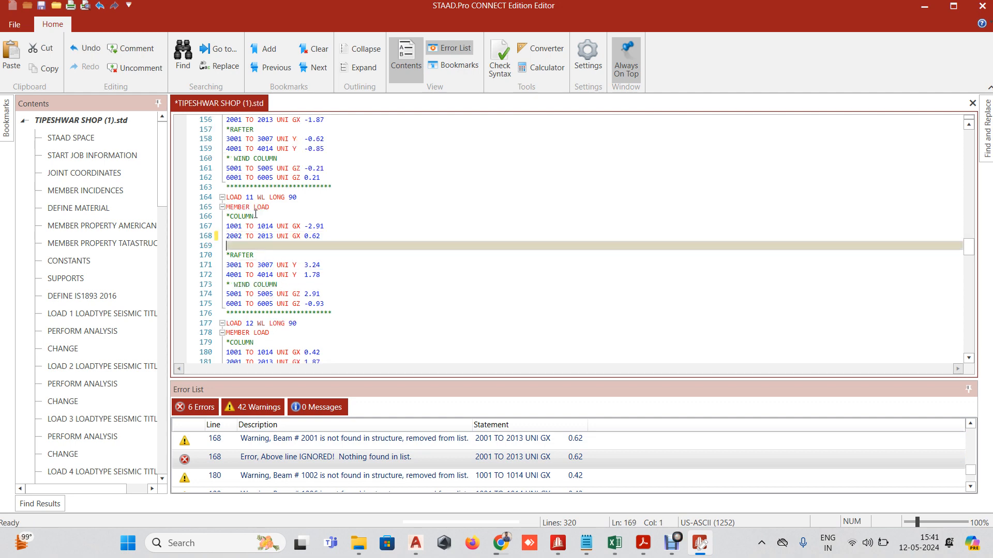
scroll(280, 271, up, 14)
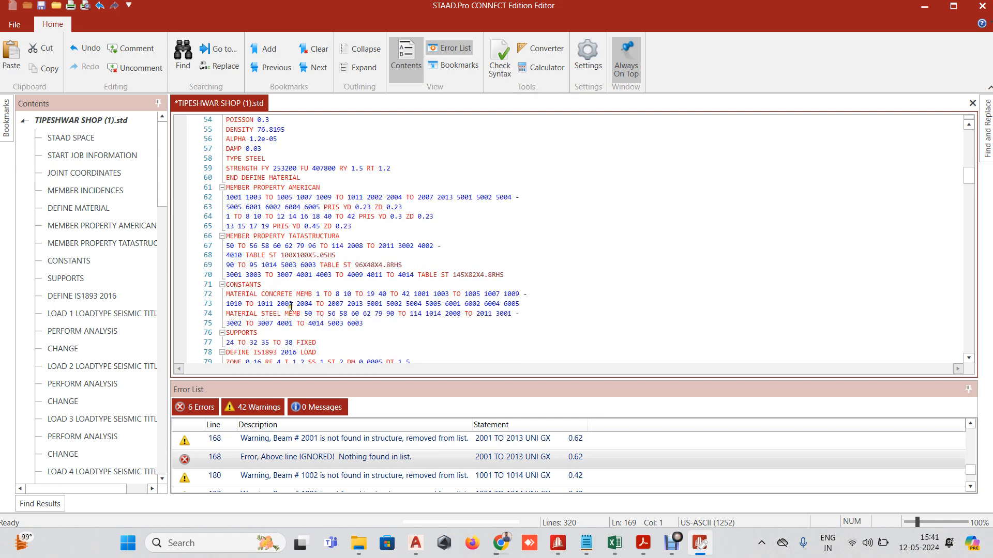
click(291, 307)
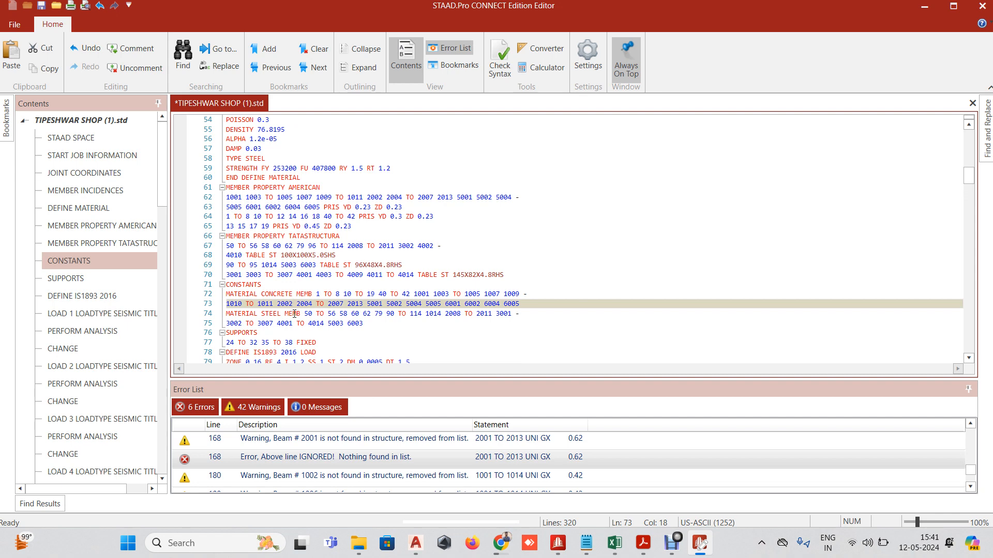
scroll(294, 307, down, 20)
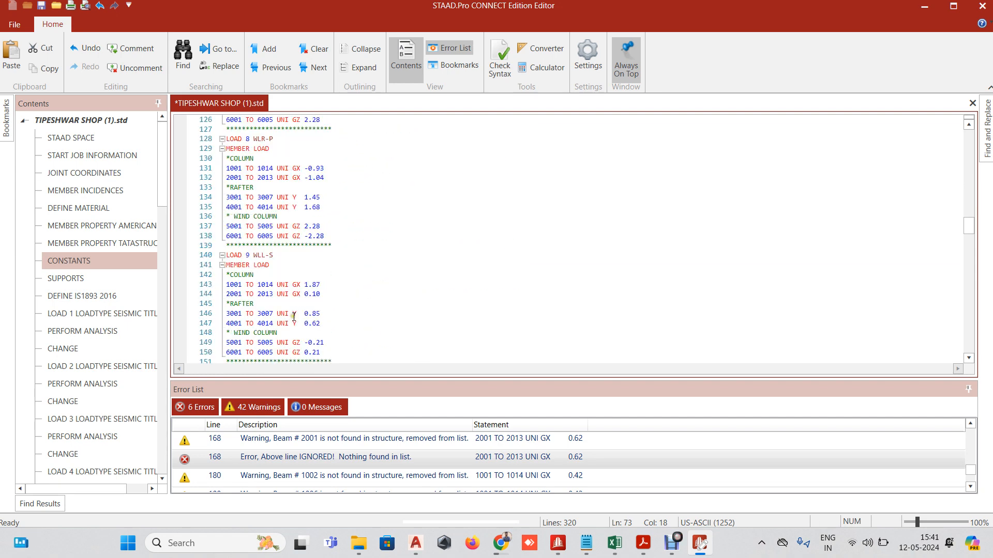
scroll(293, 316, down, 2)
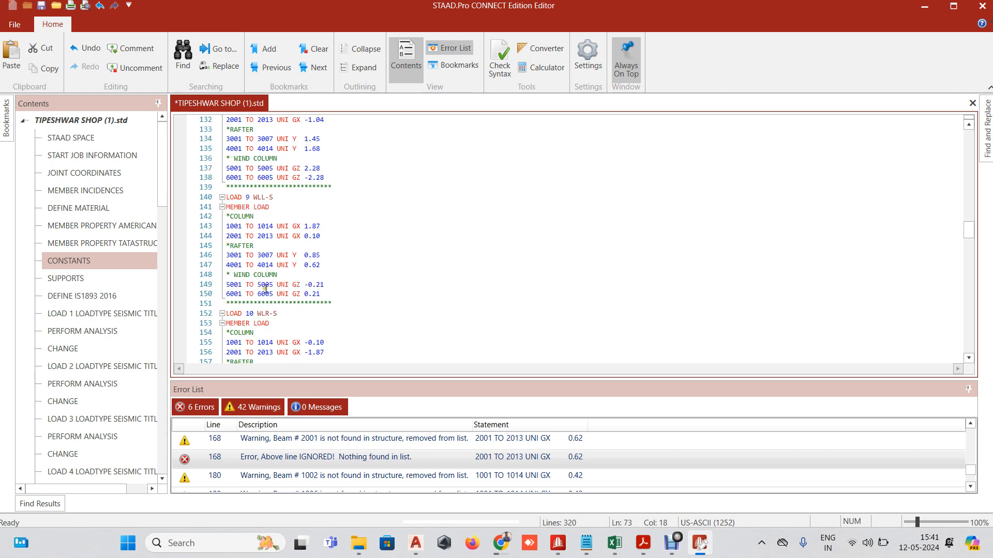
scroll(265, 288, up, 2)
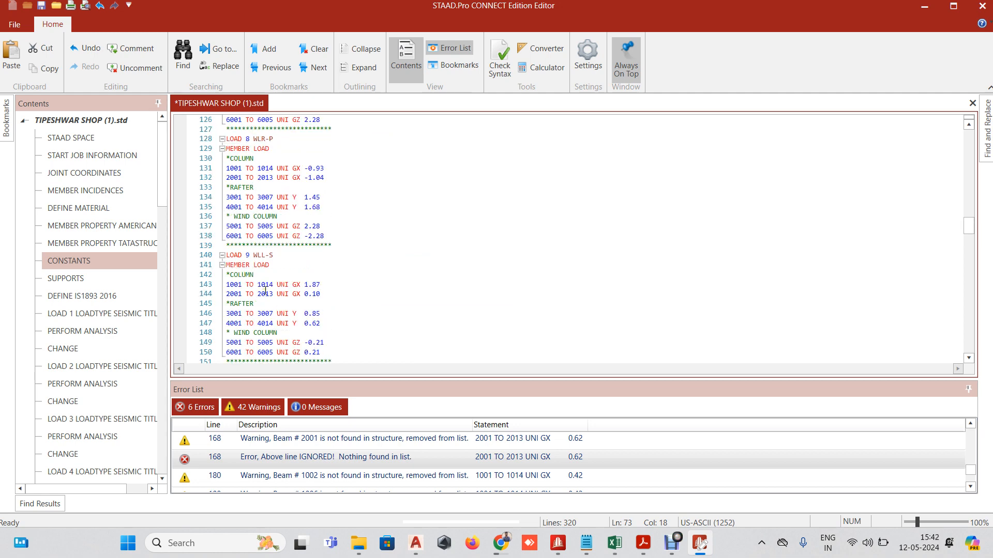
scroll(265, 290, up, 4)
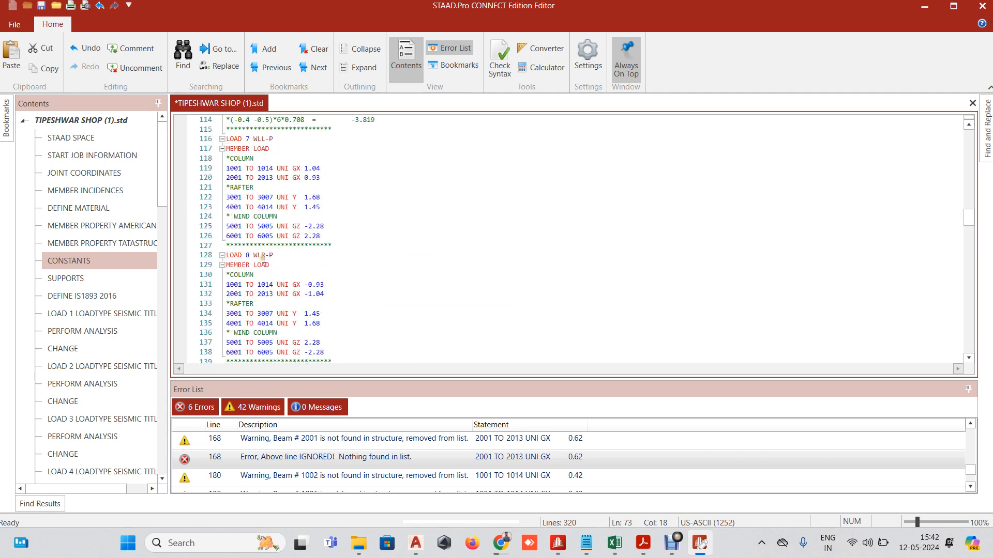
Set the start member of the second column statement to 2002 in LOAD 7 WLL-P and LOAD 8 WLR-P.
scroll(264, 261, up, 1)
click(242, 207)
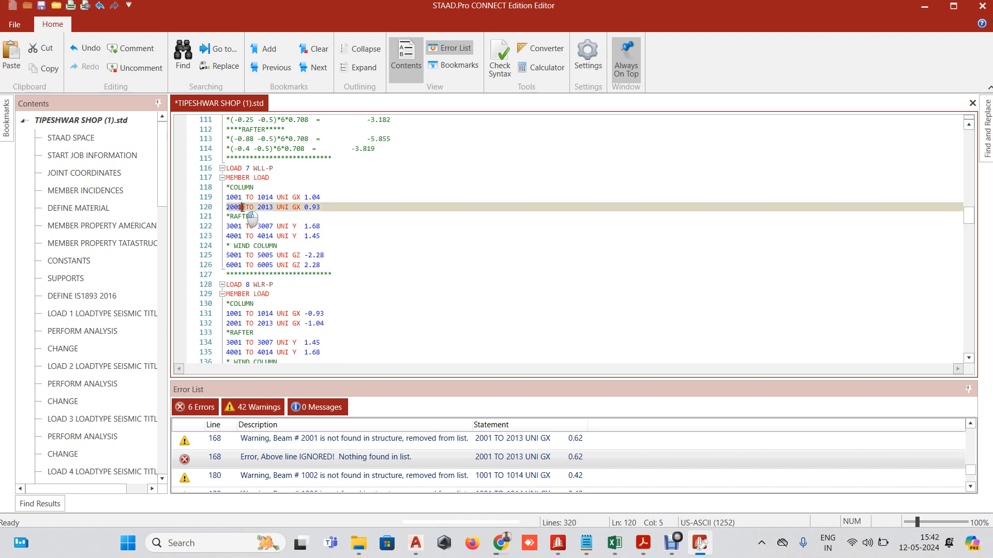
key(BackSpace)
text(2)
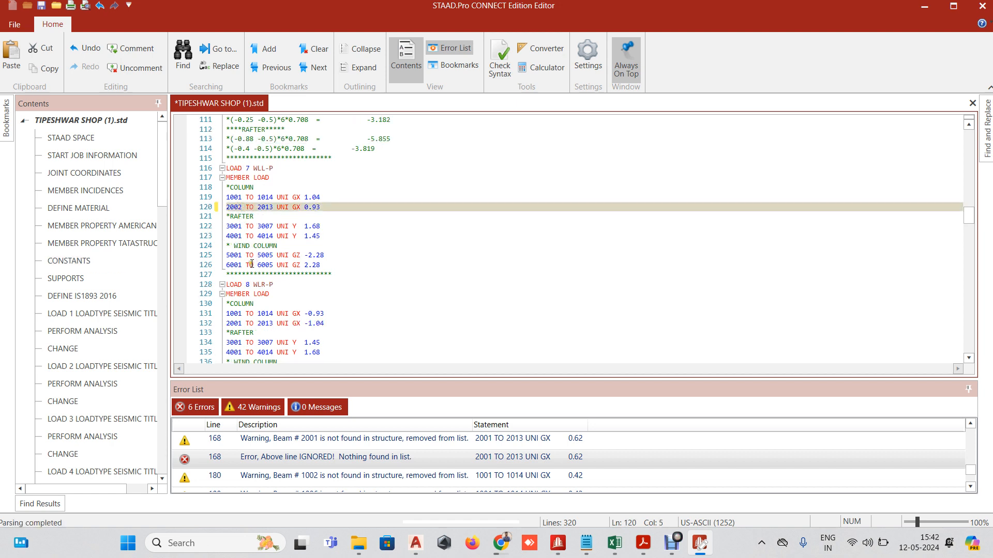
click(243, 323)
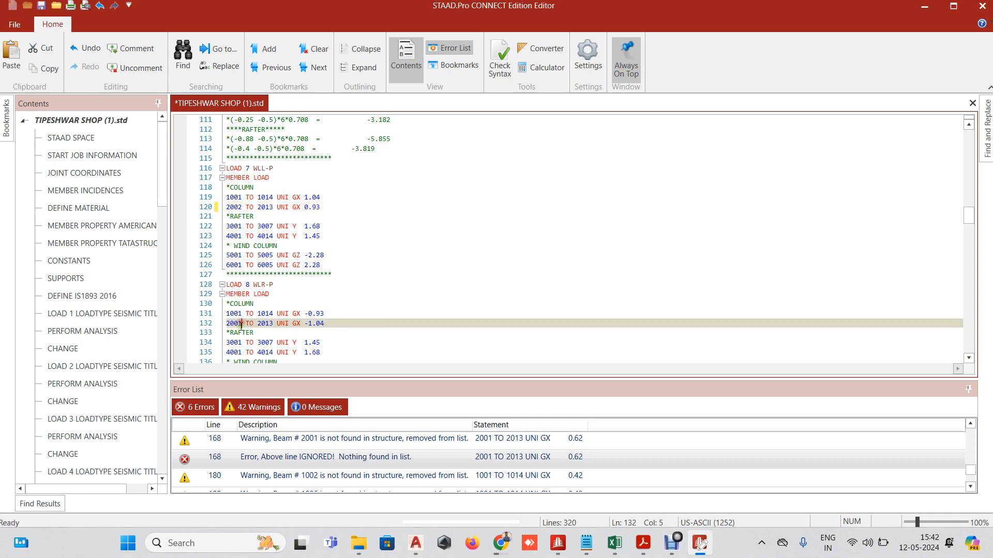
key(BackSpace)
text(2)
Set the start member of the second column statement to 2002 in LOAD 9 WLL-S and LOAD 10 WLR-S.
scroll(248, 334, down, 1)
scroll(247, 333, down, 1)
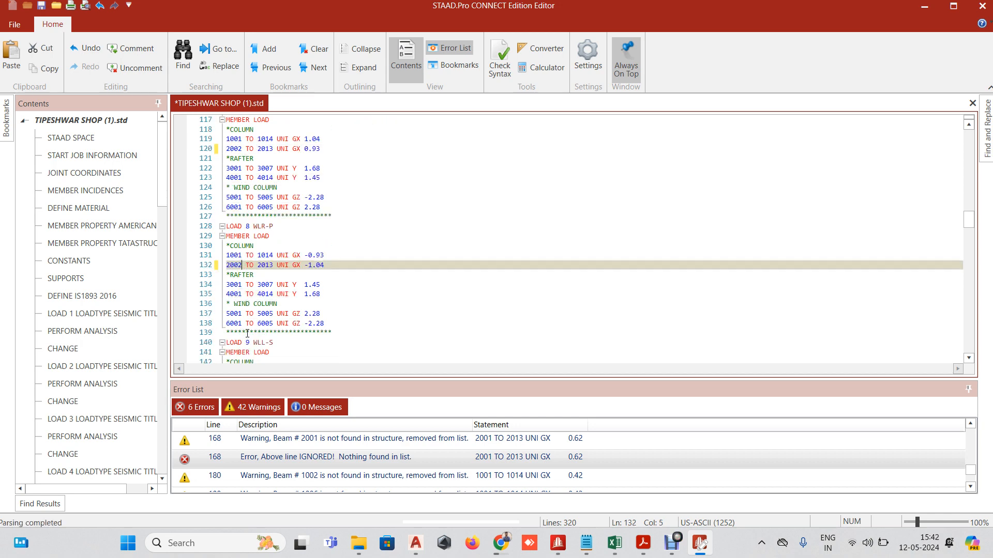
scroll(245, 302, down, 2)
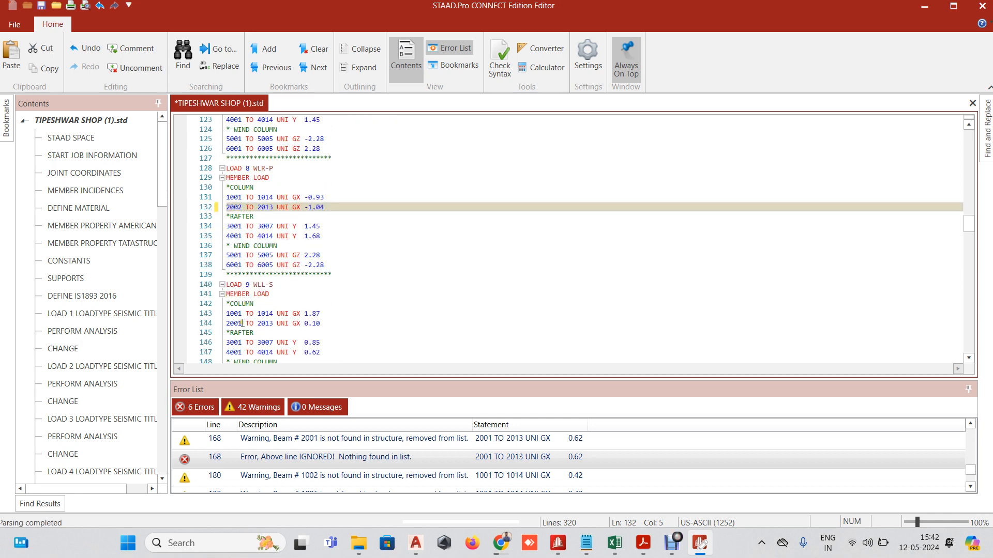
click(243, 323)
key(BackSpace)
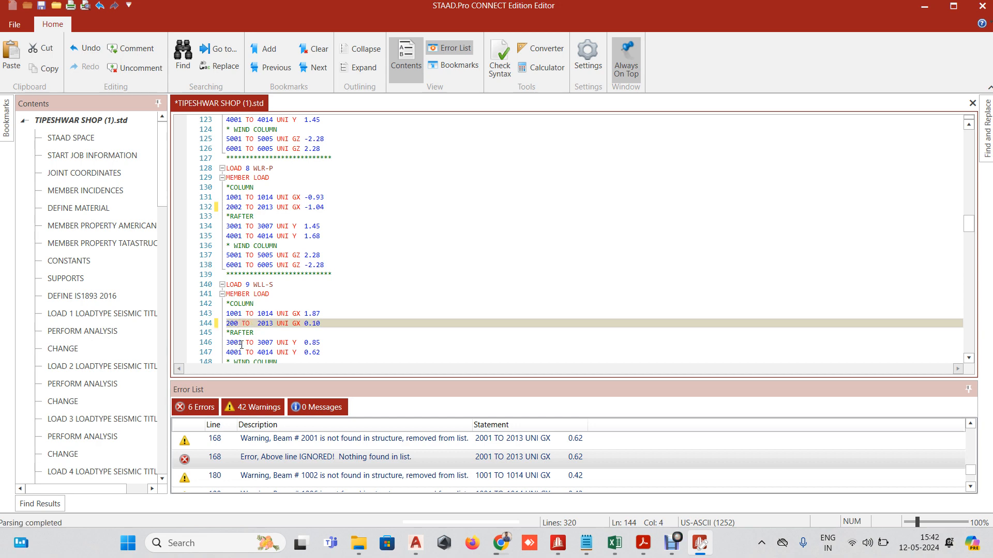
text(2)
scroll(243, 338, down, 2)
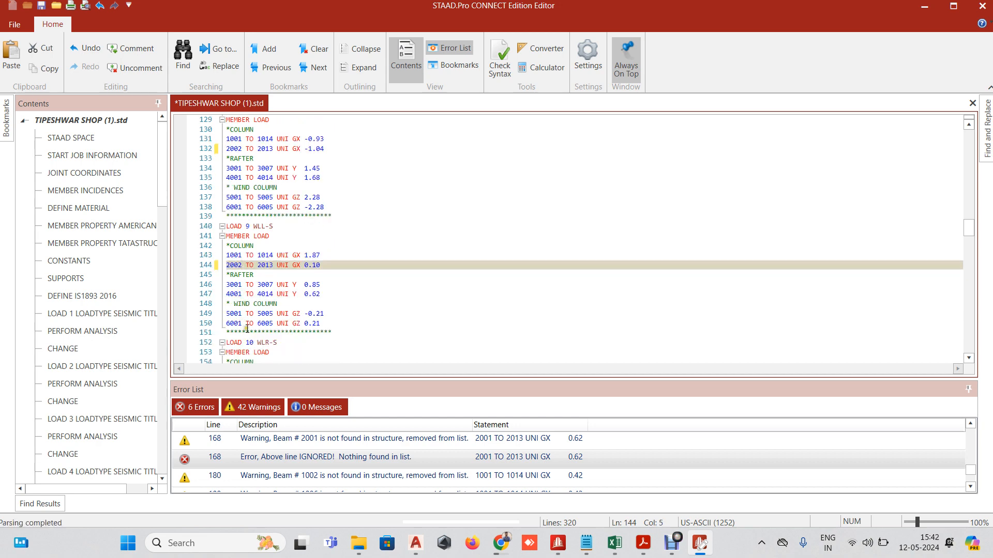
scroll(246, 326, down, 1)
scroll(247, 291, down, 2)
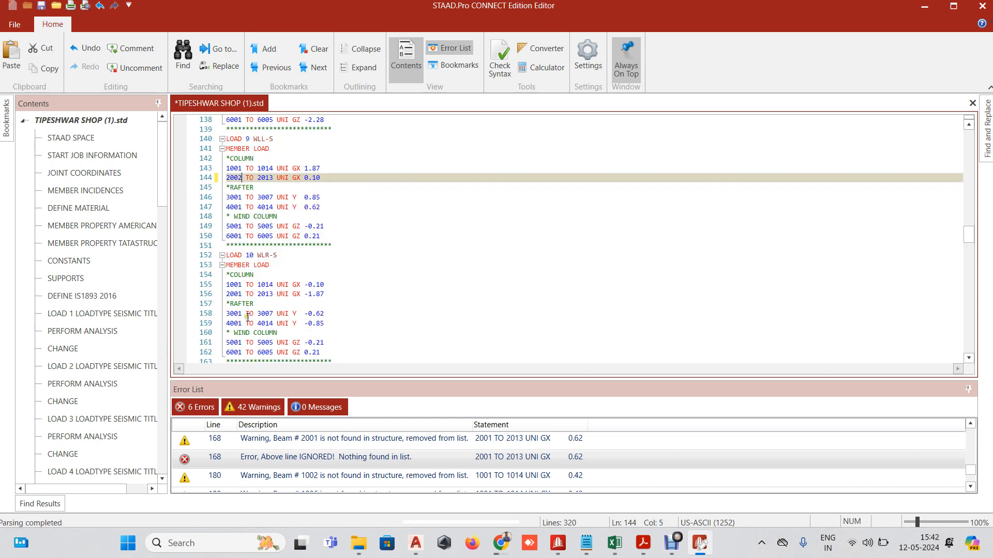
click(242, 294)
key(BackSpace)
text(2)
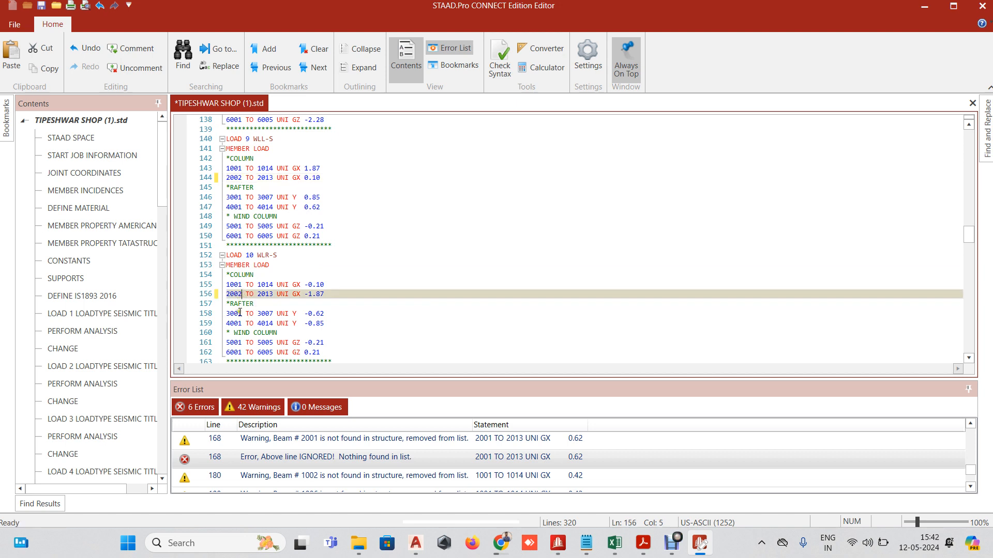
Change the start member of the second column statement in LOAD 12 WL LONG 90 to 2002.
scroll(252, 326, down, 4)
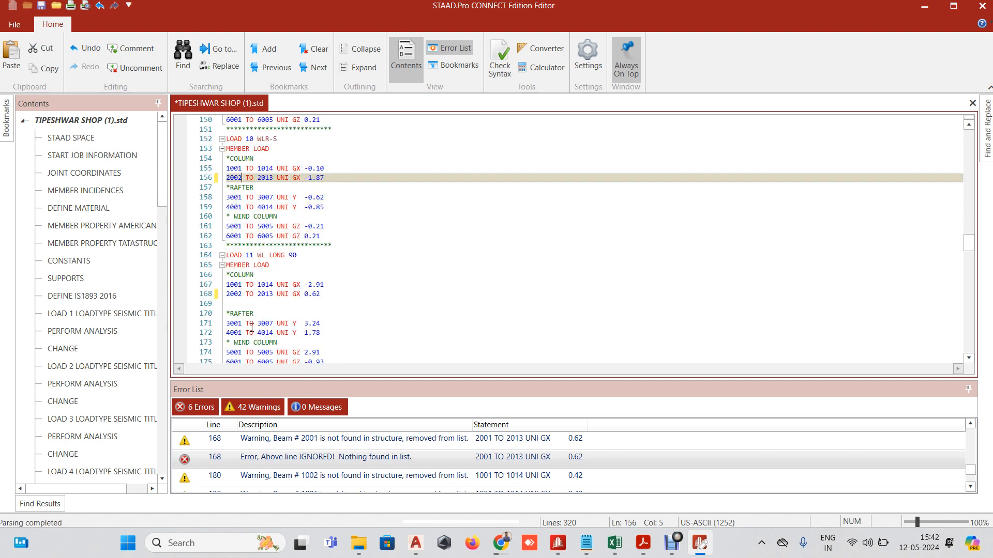
scroll(244, 313, down, 4)
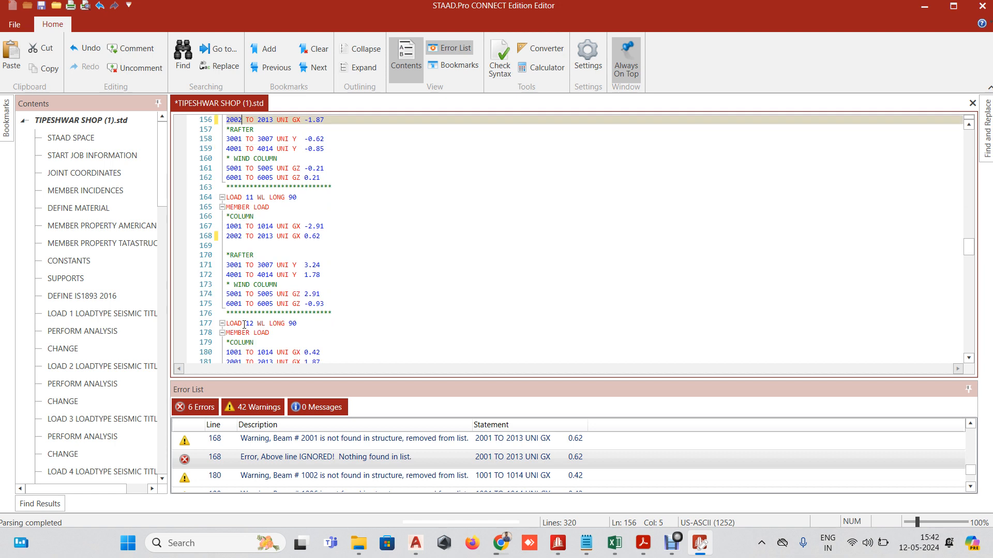
click(241, 305)
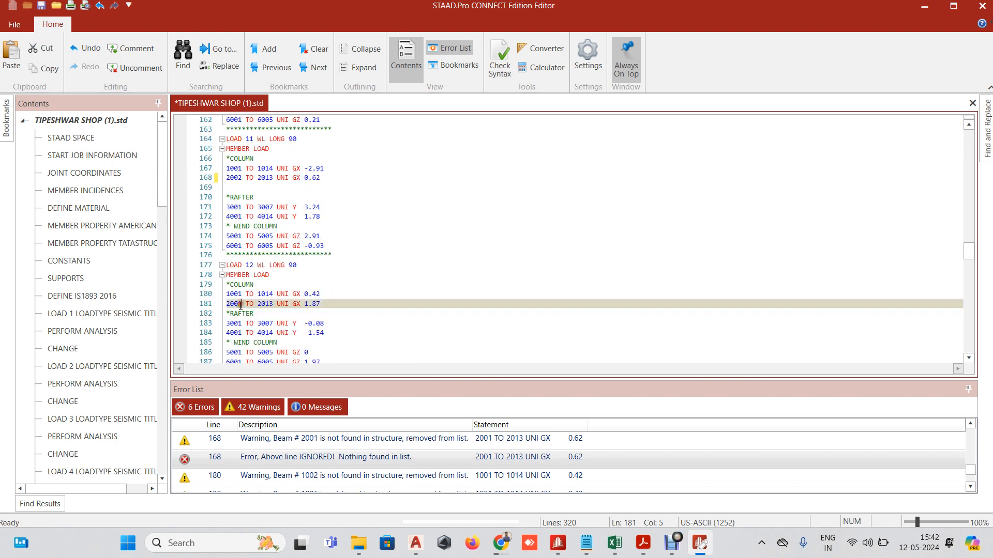
scroll(241, 317, down, 2)
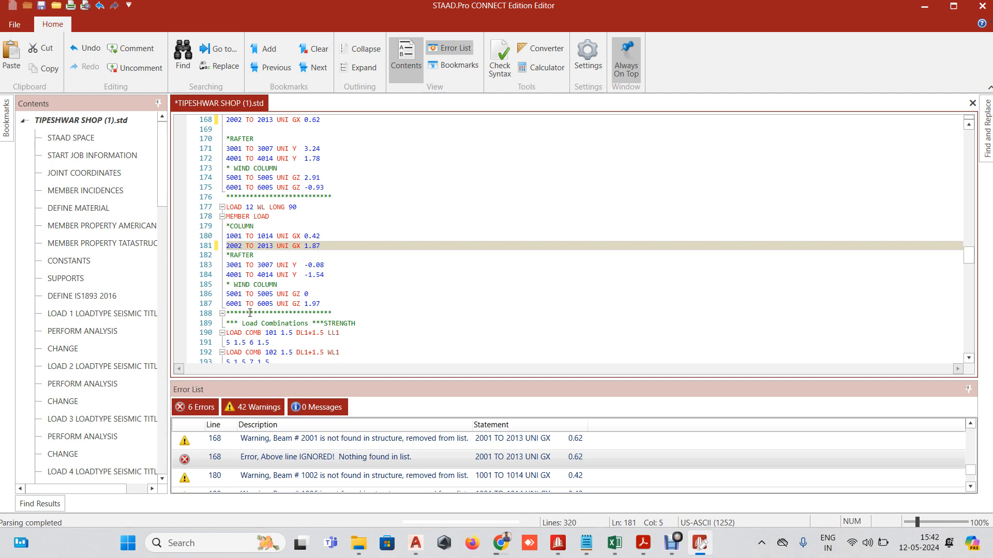
scroll(246, 313, down, 2)
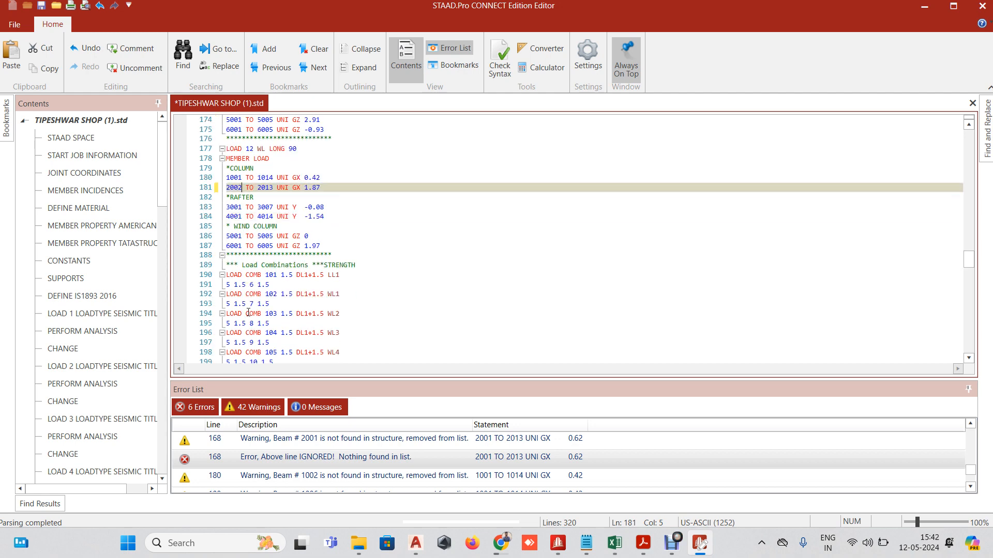
Save the input file while closing the editor, recheck the reopened file's error list, and close the editor again.
click(981, 6)
click(707, 300)
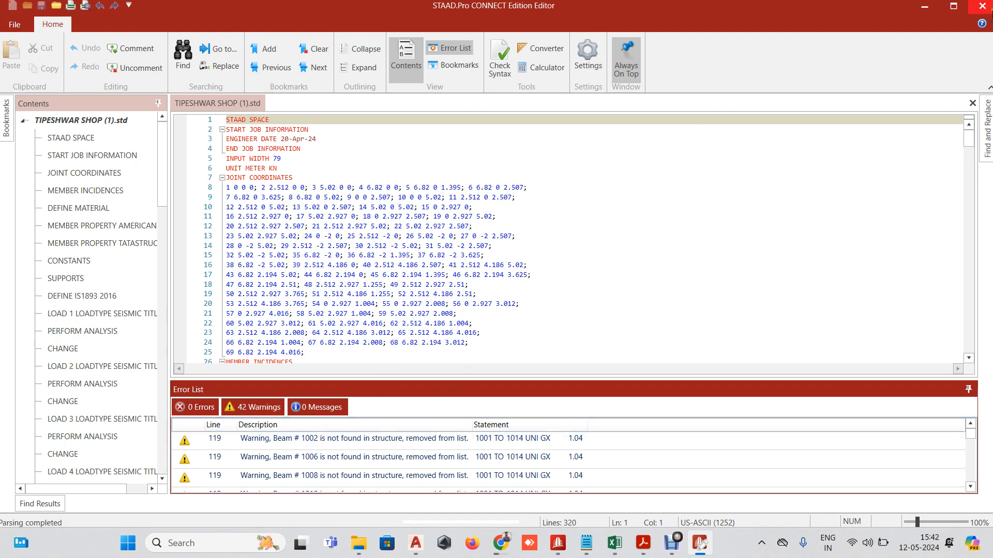
click(982, 5)
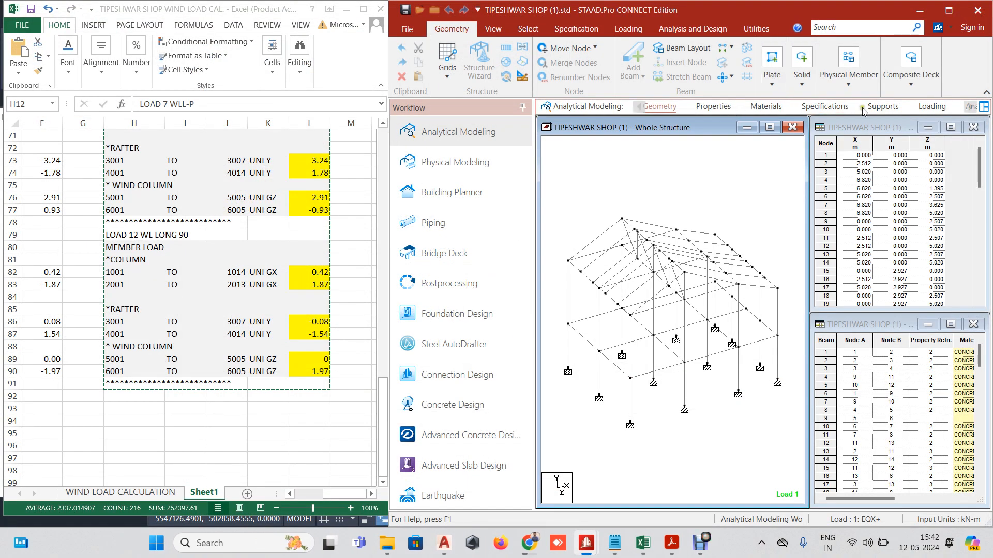
Show the model's load cases and inspect the load items of 7: WLL-P, including UNI Y 1.45 kN/m and UNI GZ 2.28 kN/m.
click(931, 107)
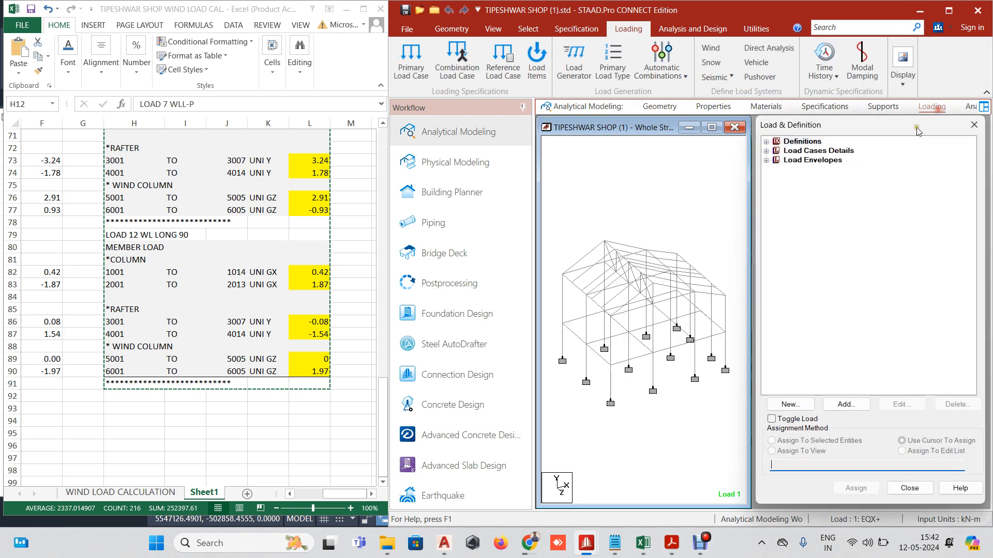
click(767, 150)
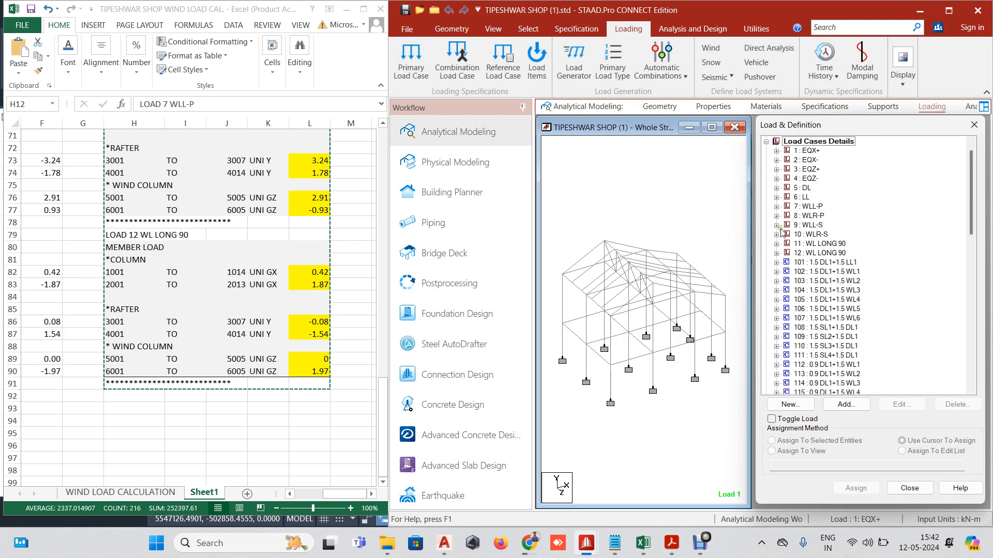
click(776, 206)
click(803, 217)
click(813, 251)
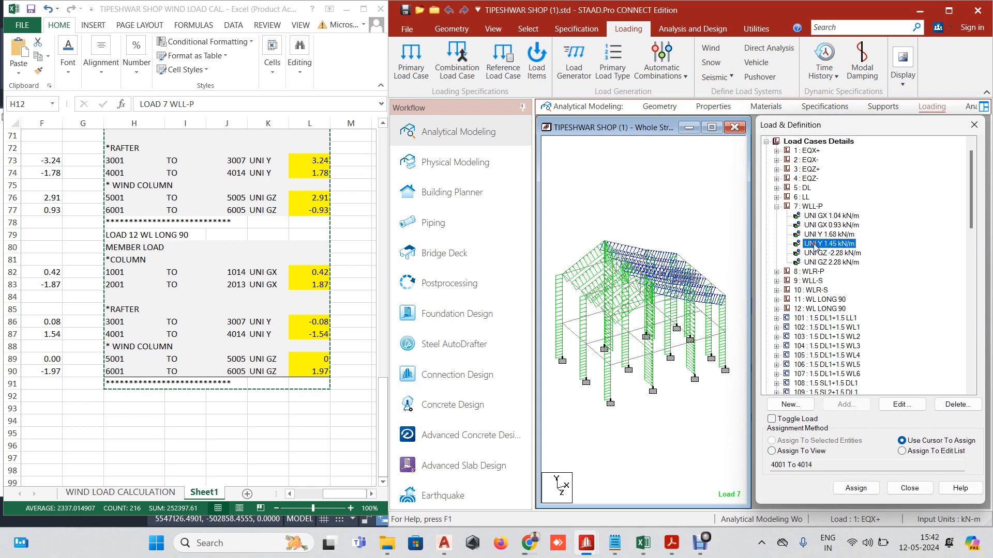
click(819, 262)
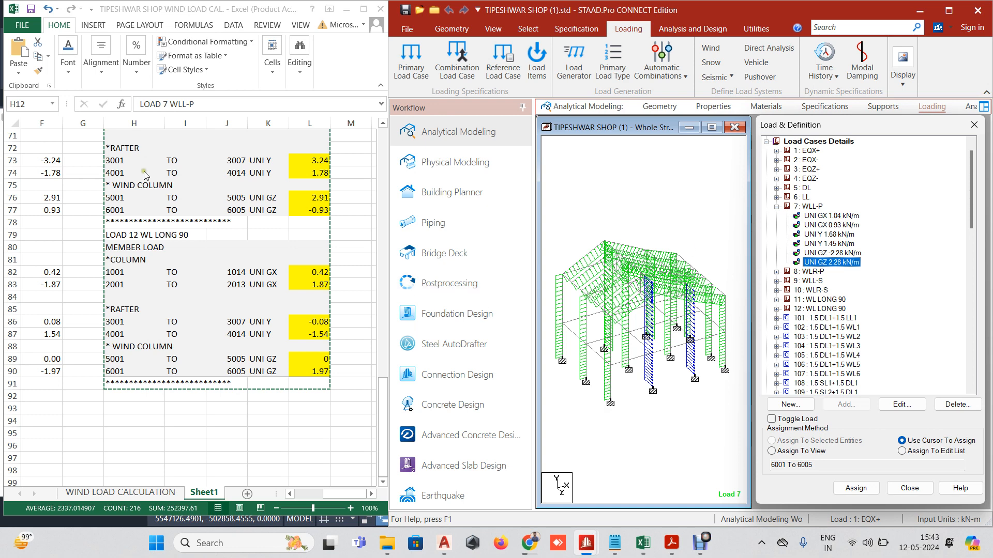
Switch to the Excel load sheet, return to the LOAD 7 WLL-P heading and cancel the pending copy of the load block.
click(161, 252)
scroll(161, 250, up, 6)
scroll(161, 251, up, 17)
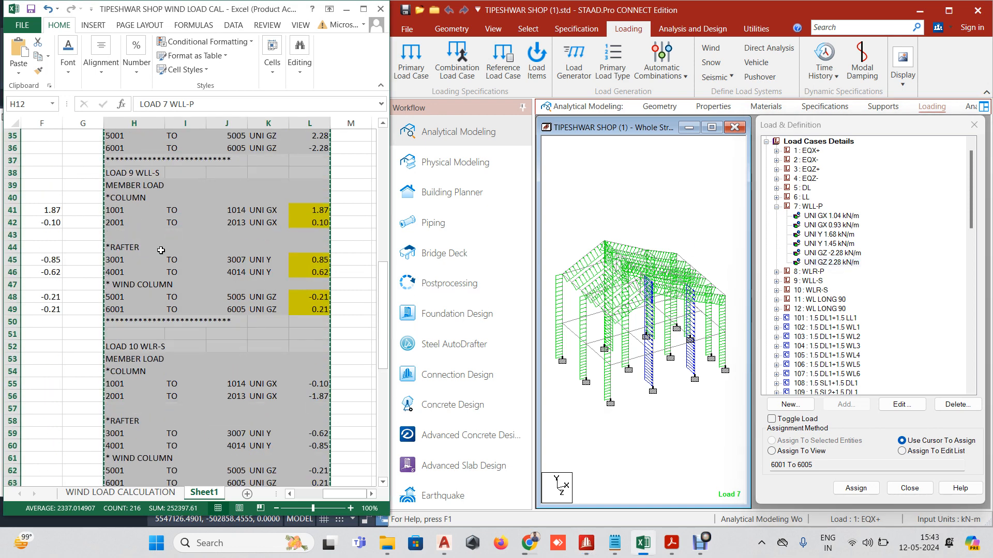
click(134, 273)
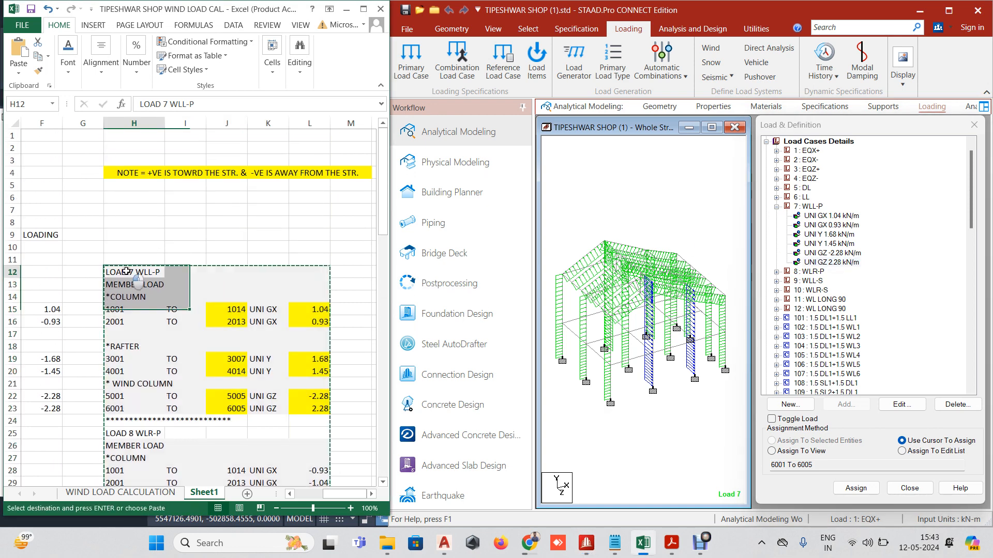
double_click(132, 273)
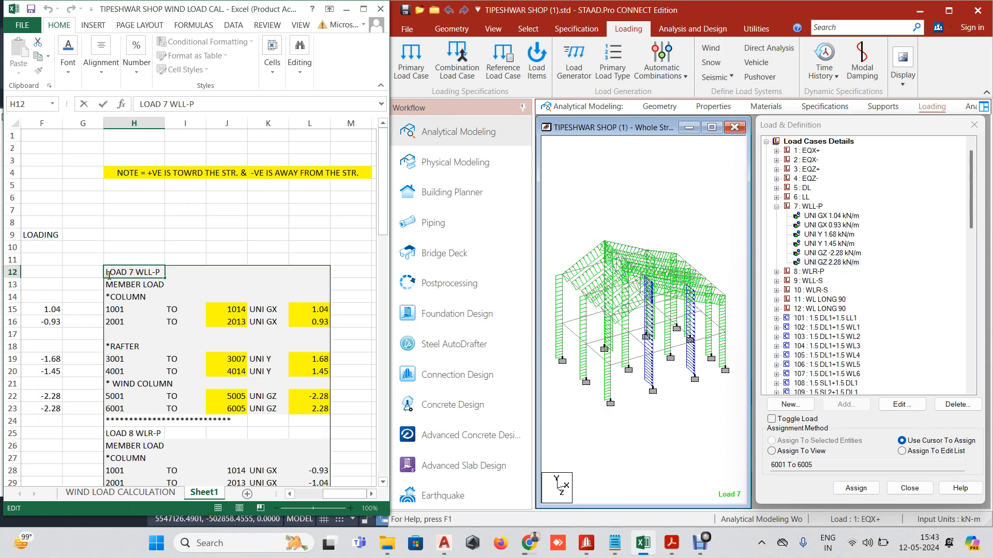
click(108, 276)
key(Escape)
click(144, 287)
click(128, 275)
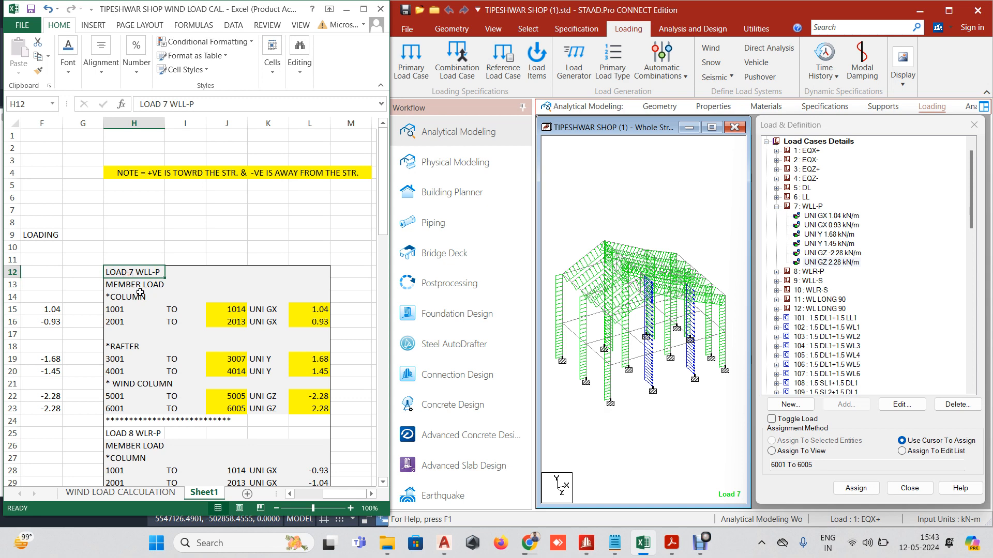
Set the start member of the second column line under LOAD 7 WLL-P to 2002 in the Excel sheet.
double_click(123, 323)
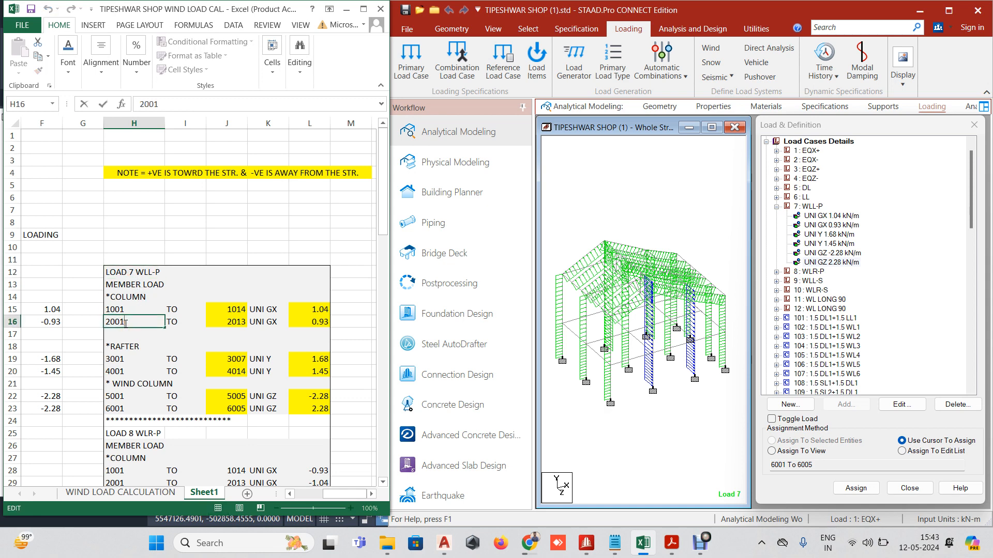
key(BackSpace)
text(2)
click(217, 322)
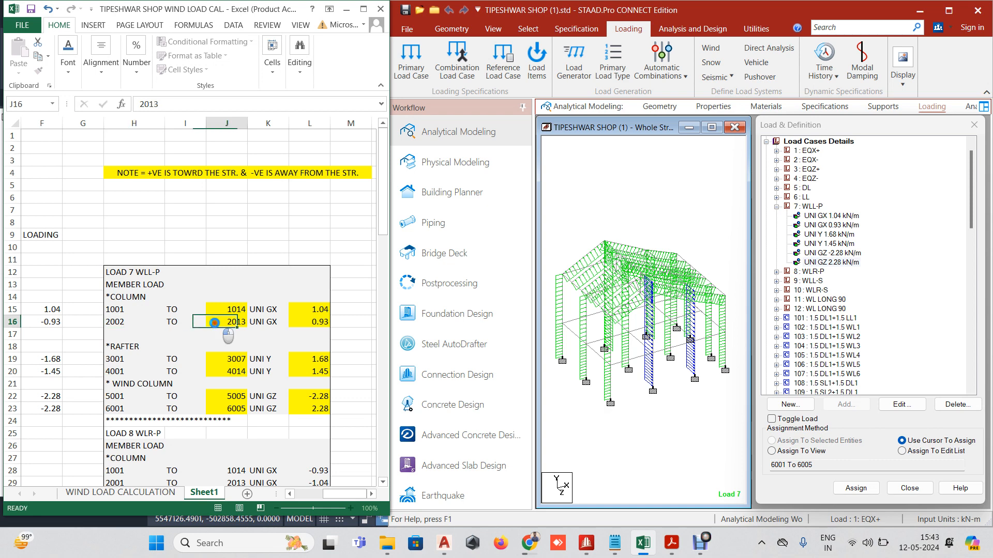
click(111, 323)
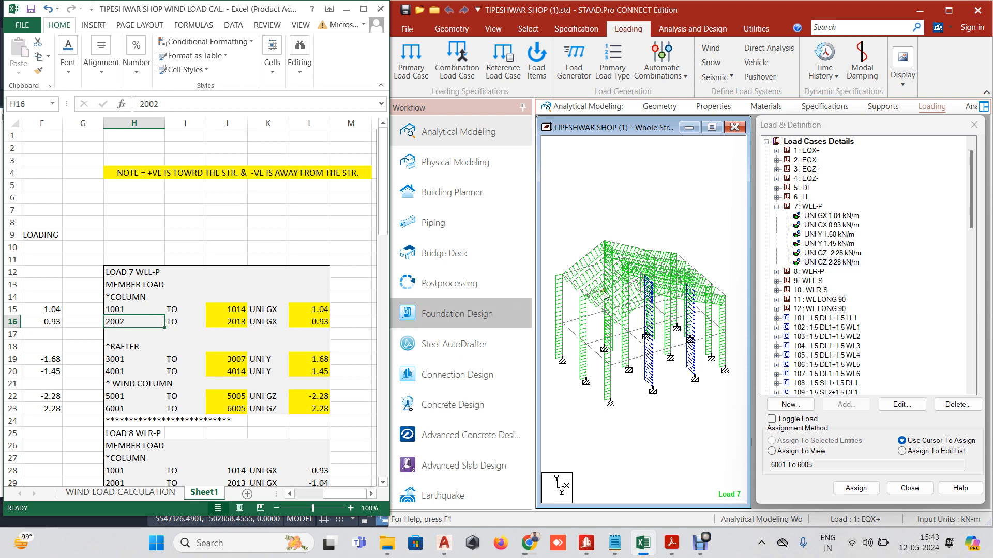
Compare the wind column loading cells in Excel with STAAD.Pro's load case 7: WLL-P, inspecting its UNI GZ -2.28, UNI Y 1.45 and UNI Y 1.68 items.
click(48, 402)
click(48, 415)
click(47, 410)
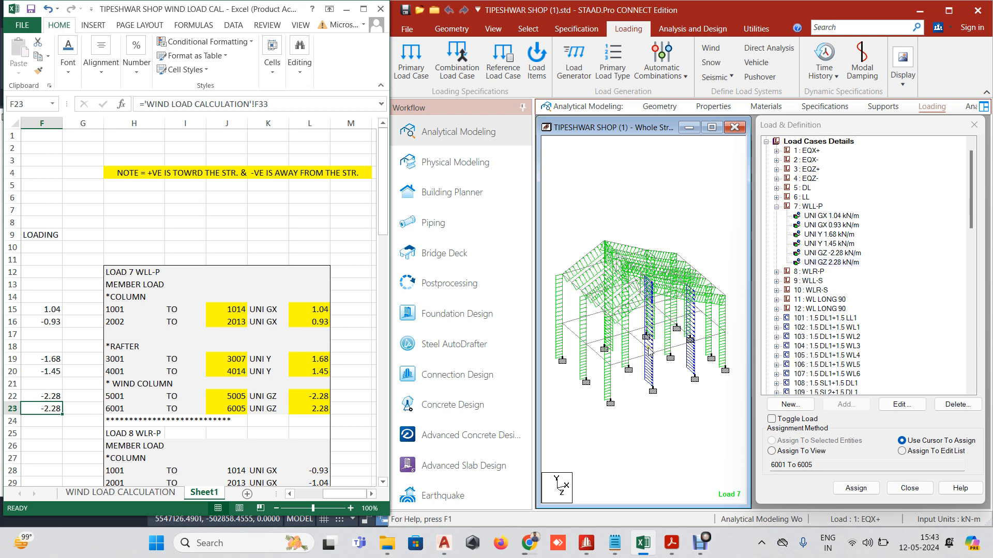
click(852, 253)
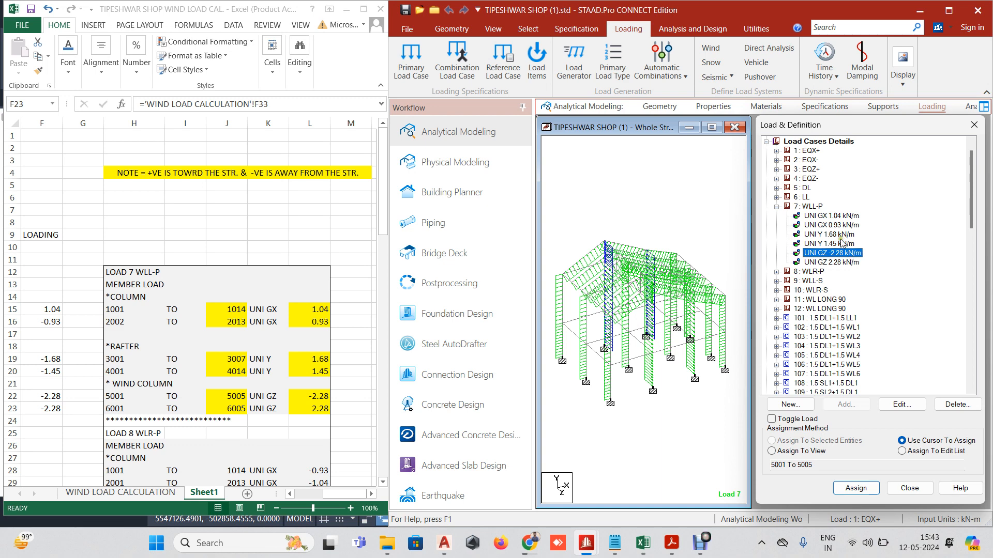
click(842, 244)
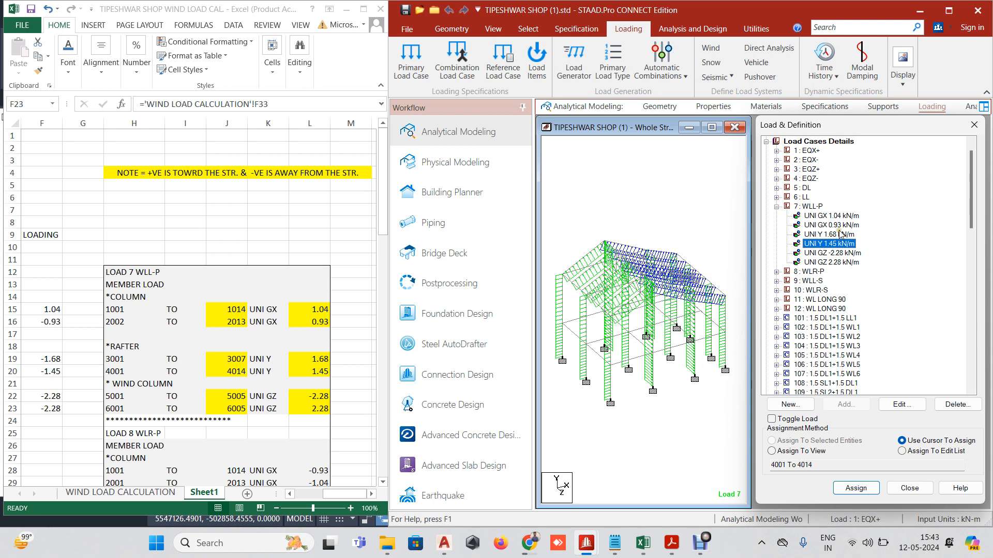
click(836, 234)
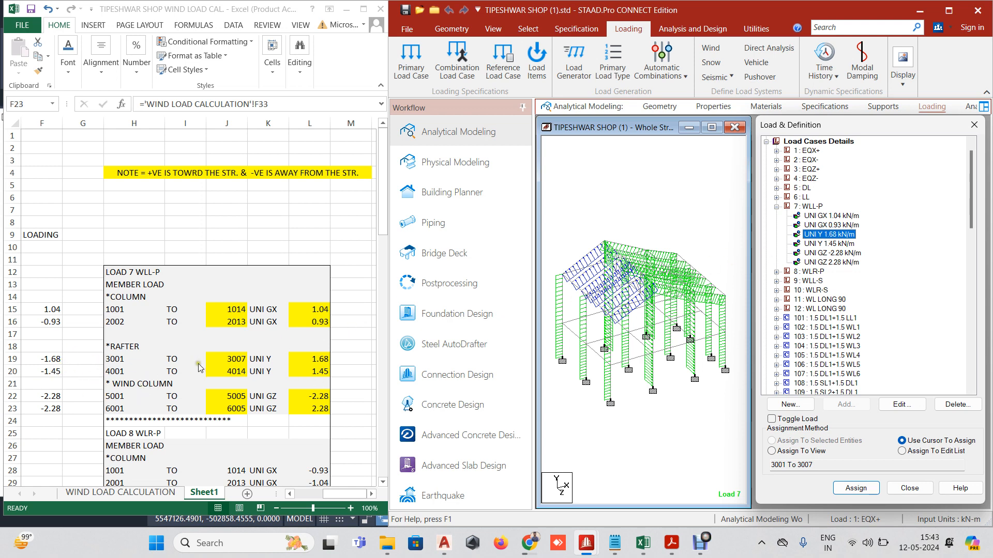
click(827, 243)
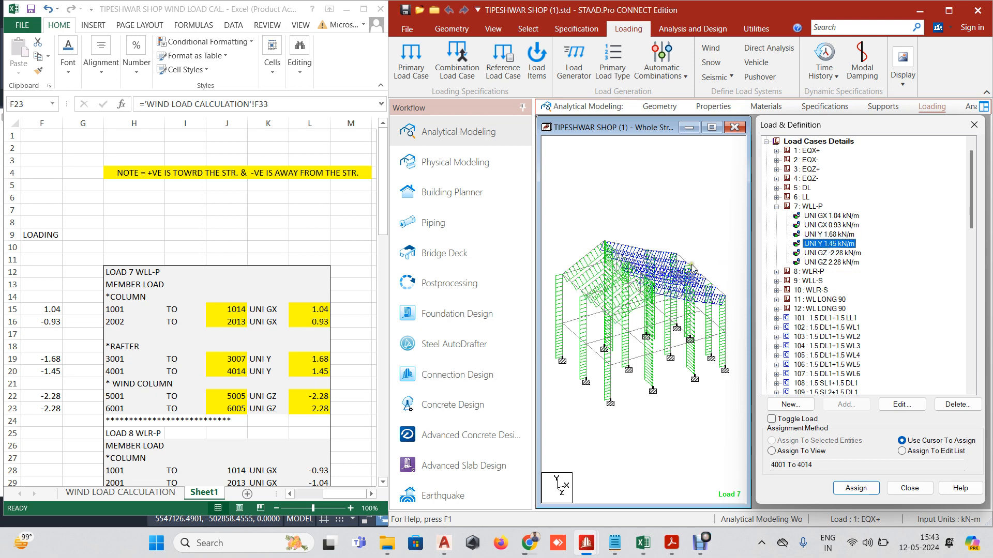
Check load case 8: WLR-P against the Excel block, inspecting UNI GX -0.93 and UNI Y 1.45 kN/m, and collapse the wind load cases.
click(776, 271)
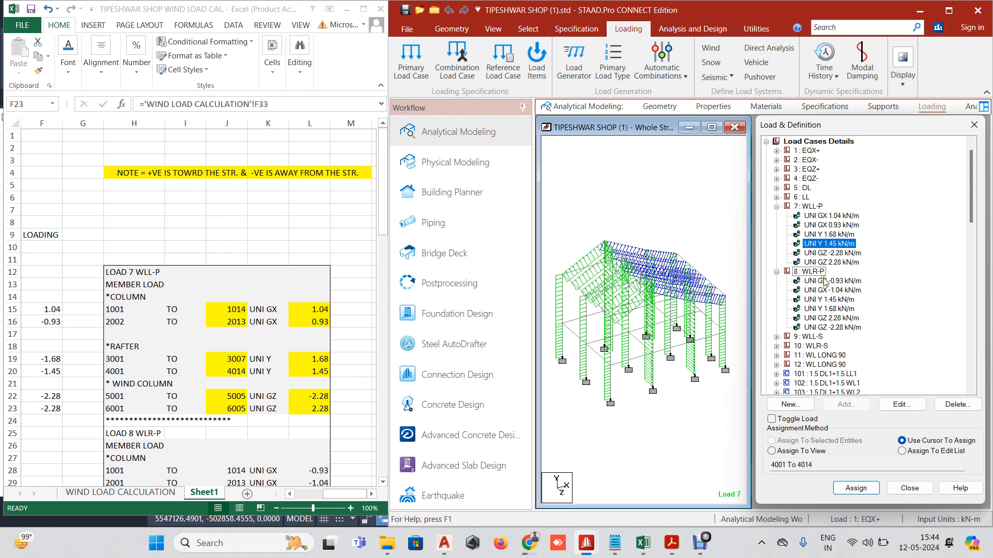
click(826, 280)
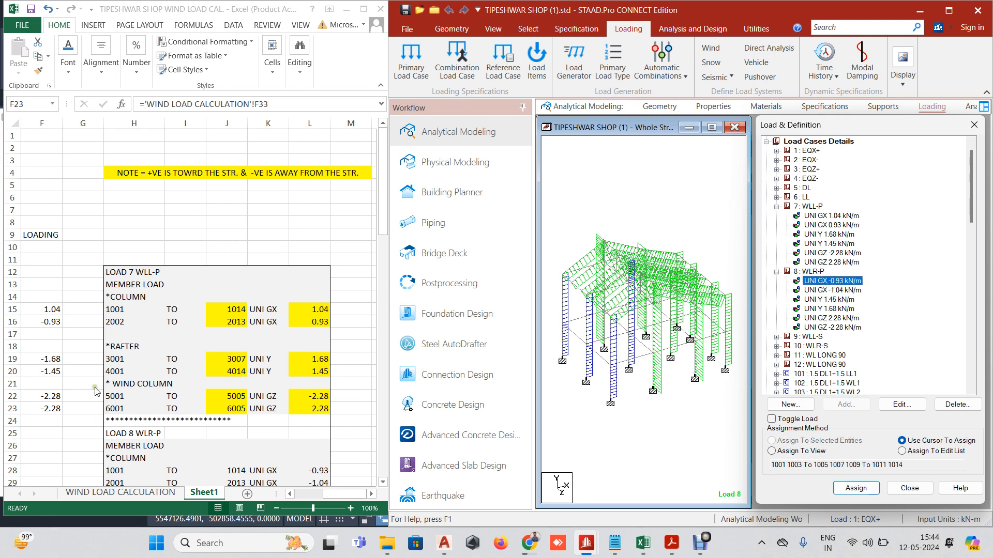
click(153, 407)
scroll(154, 407, down, 4)
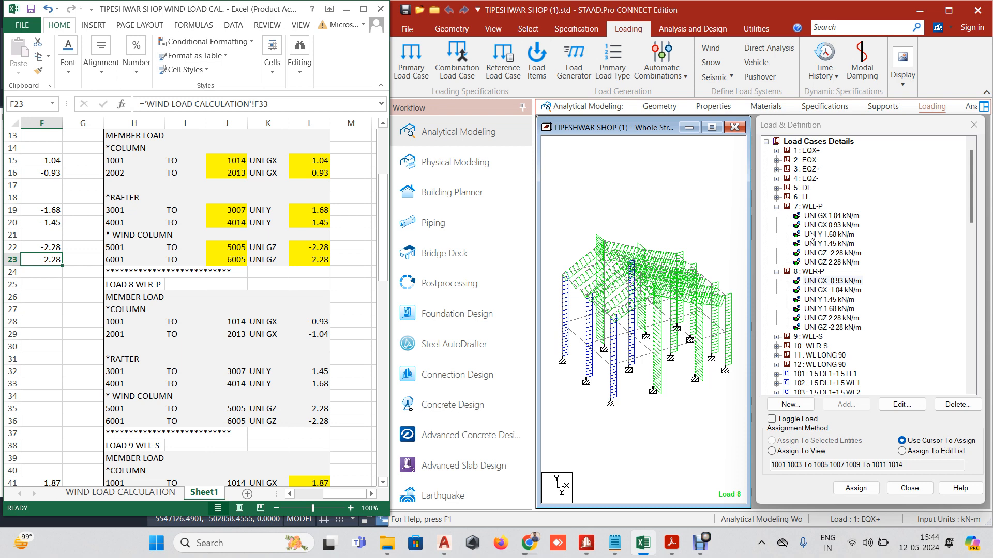
scroll(217, 310, down, 4)
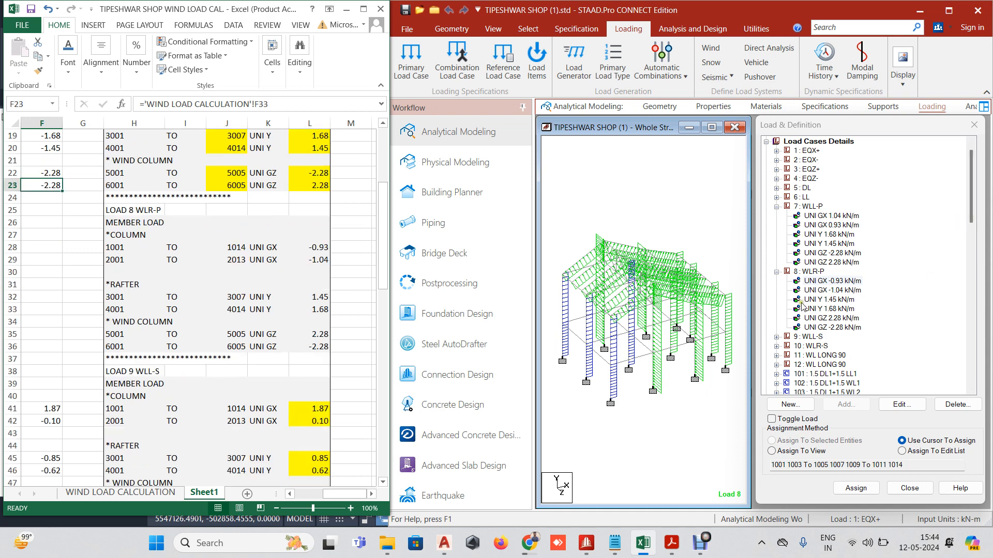
scroll(196, 310, up, 7)
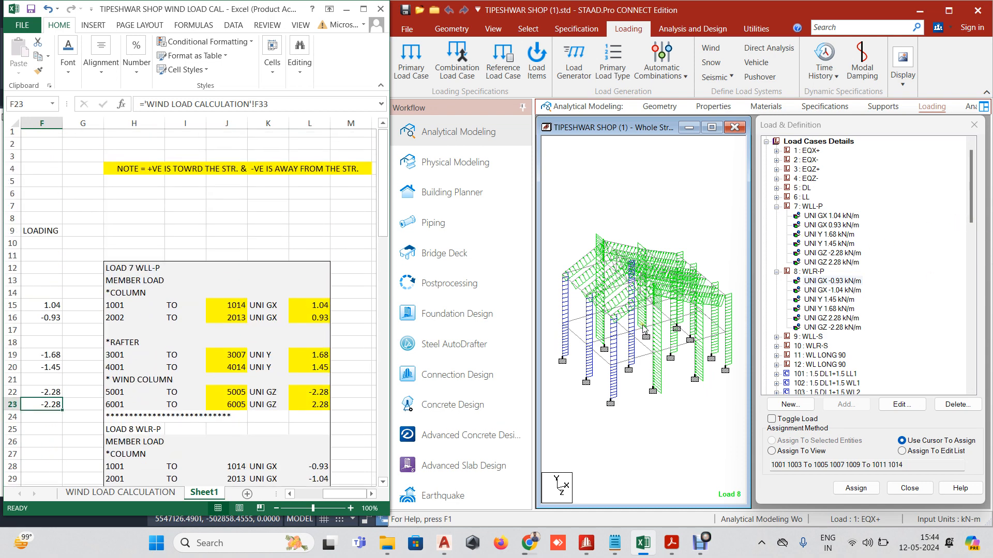
scroll(879, 303, down, 5)
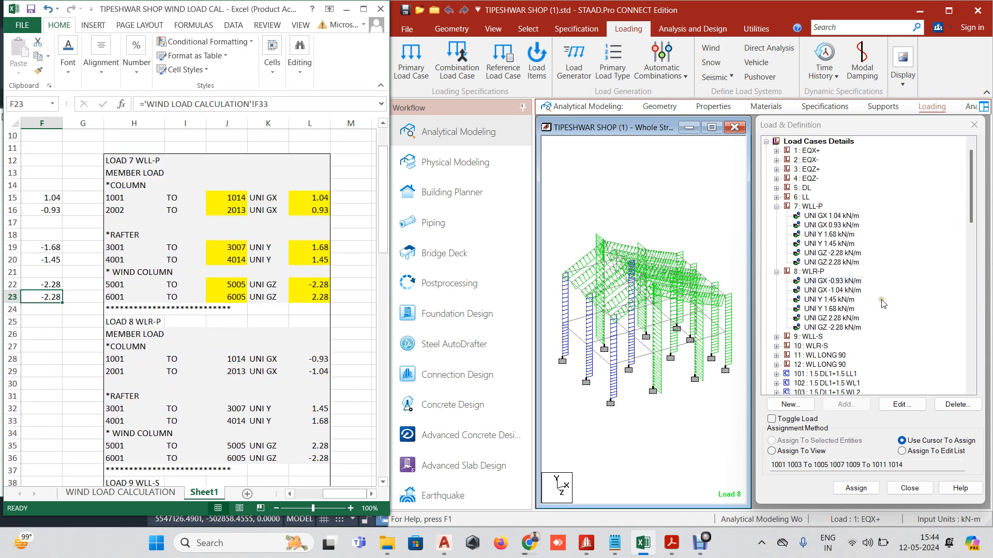
click(812, 301)
scroll(812, 301, down, 3)
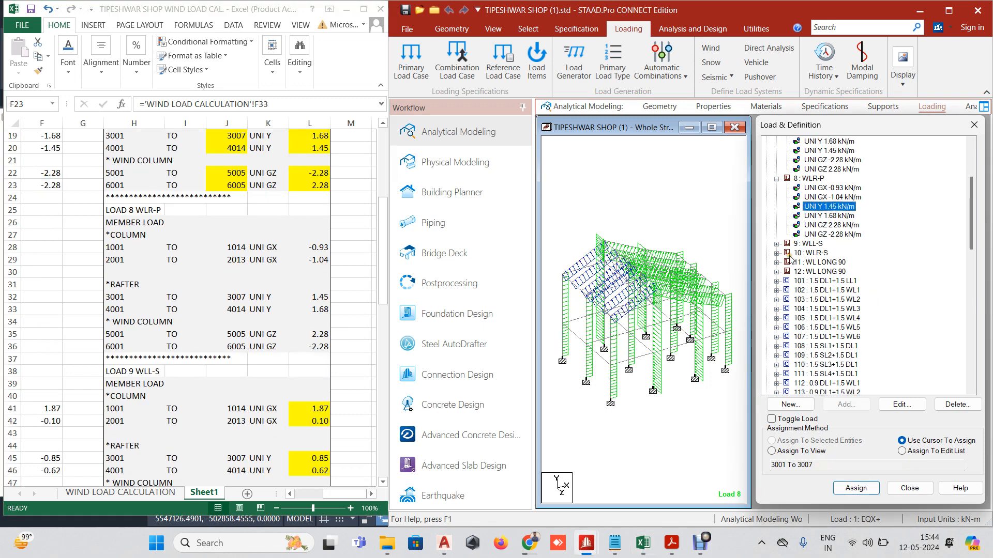
scroll(781, 207, up, 3)
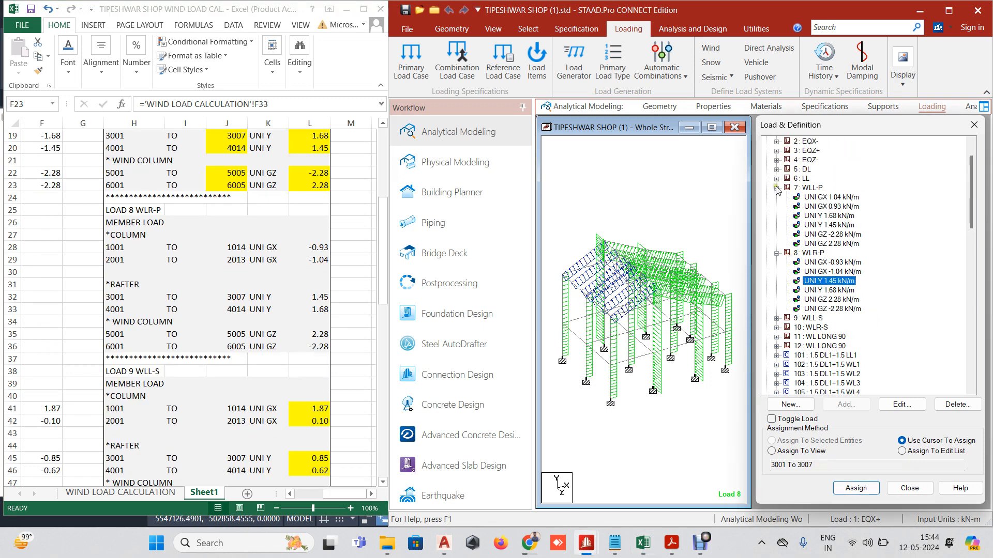
click(776, 188)
click(776, 197)
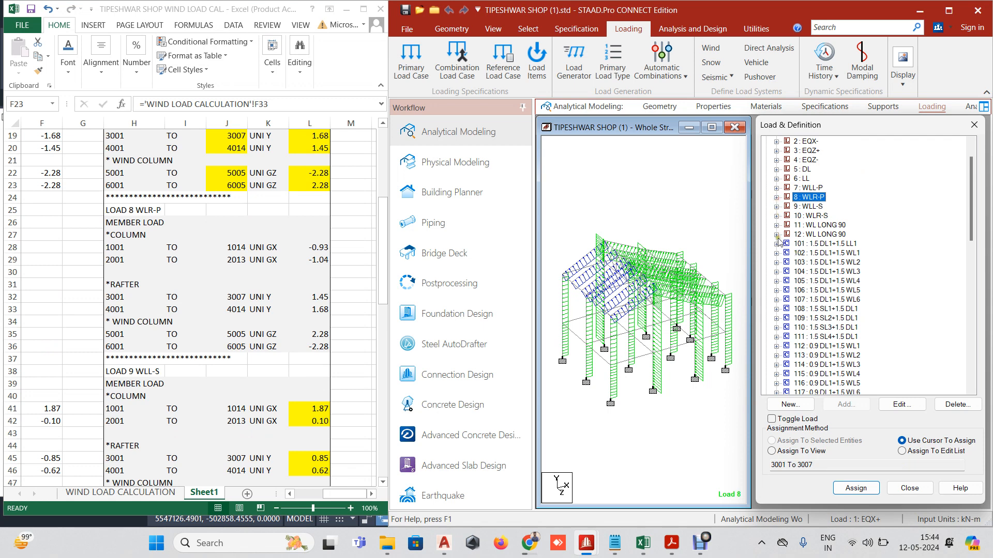
Maximize the STAAD.Pro window and review the load envelopes, the load case list and the load item of 1: EQX+.
click(949, 10)
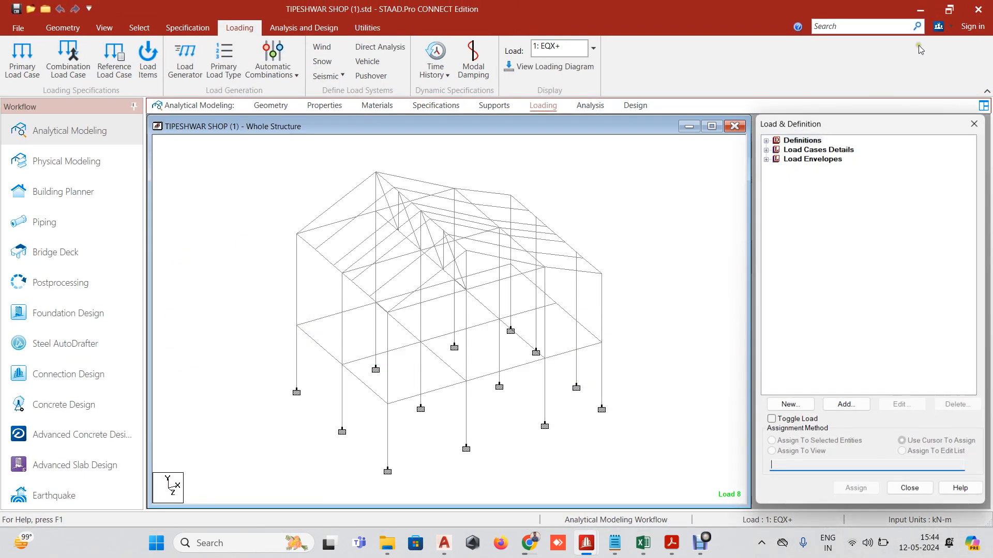
click(766, 159)
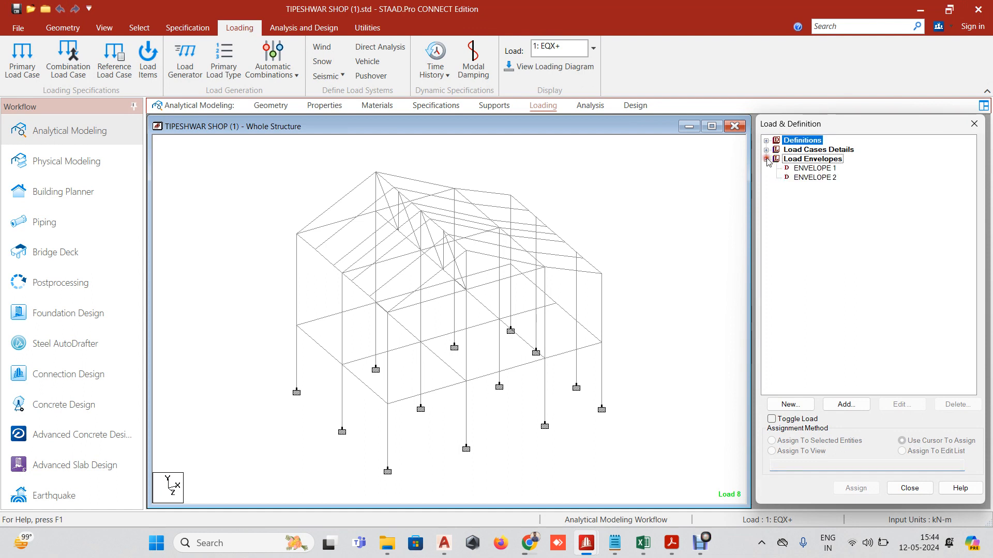
click(810, 168)
click(809, 177)
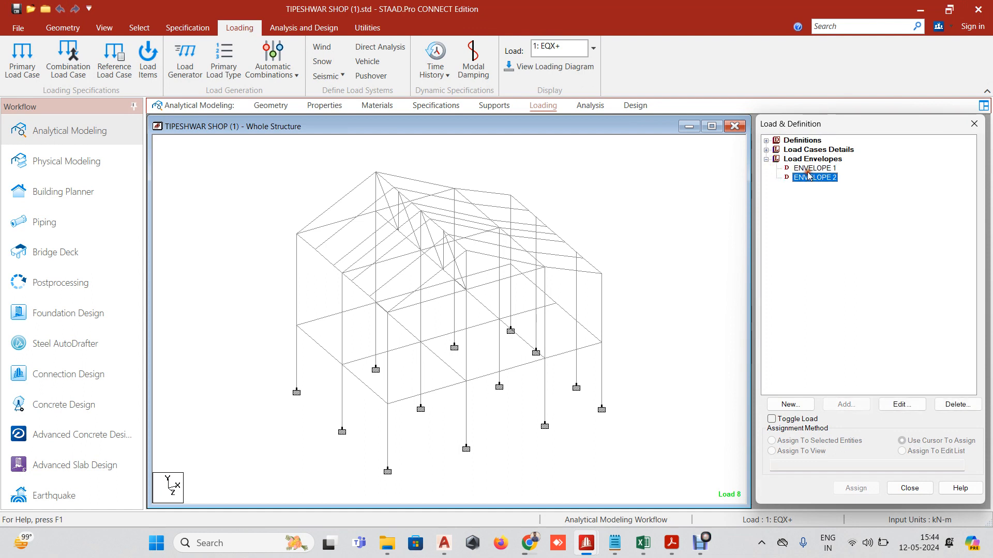
click(798, 161)
click(801, 167)
click(811, 177)
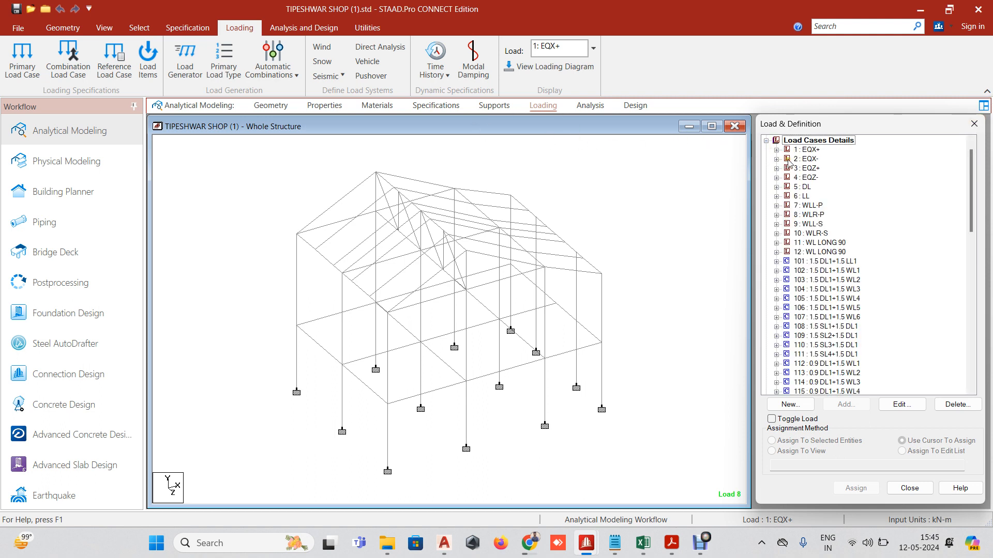
click(776, 149)
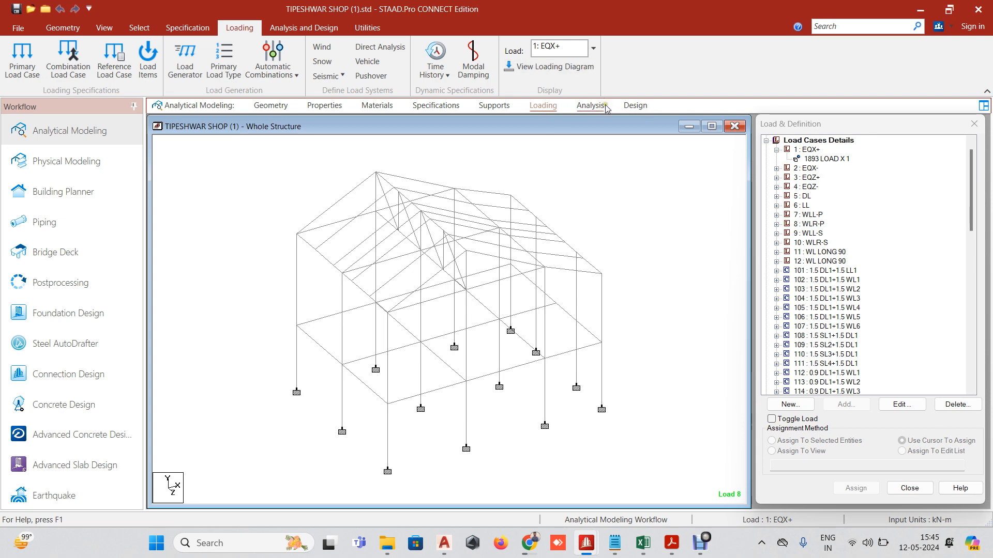
Show the steel design setup for the whole structure, view its definable design parameters and close the parameter dialog.
click(637, 106)
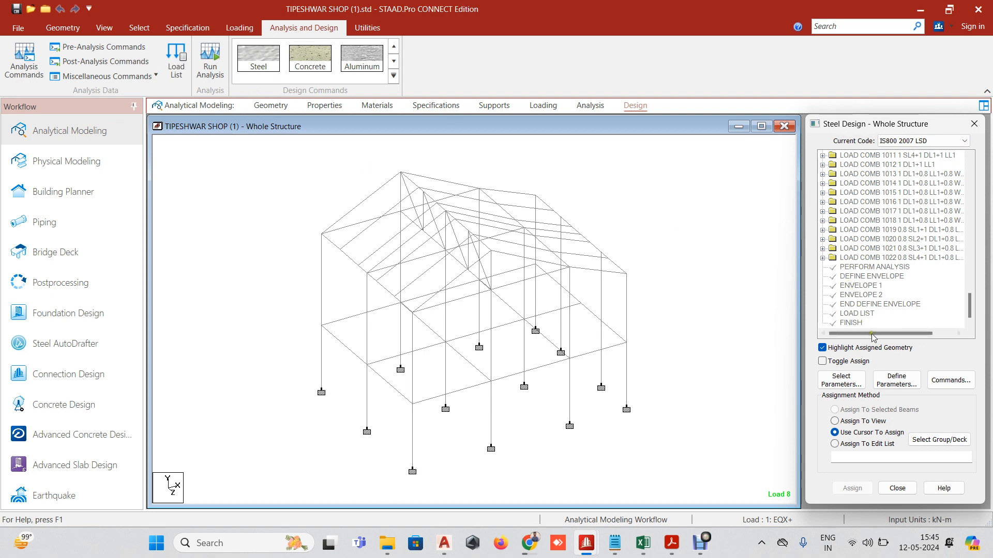
click(890, 380)
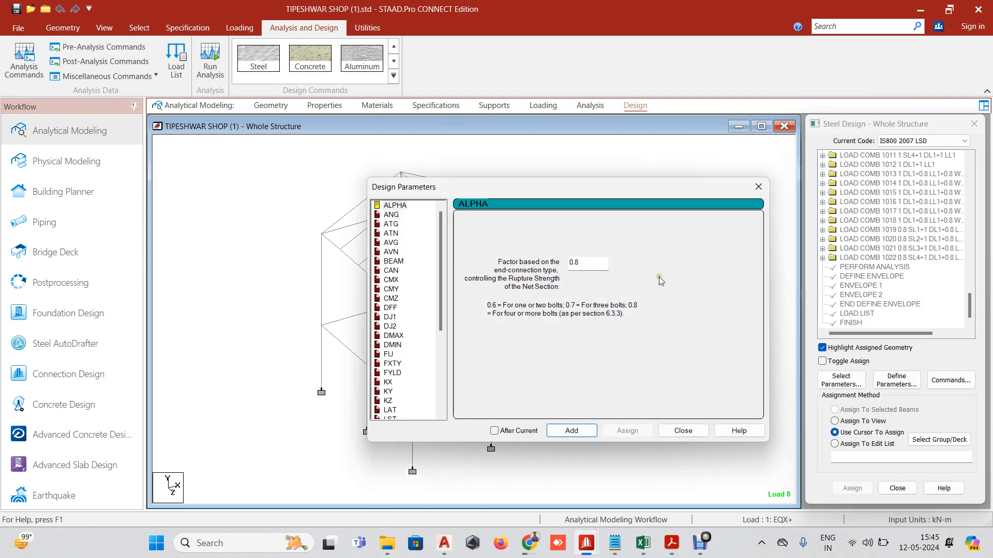
click(753, 192)
Switch to the other open STAAD.Pro steel shed model and display its utility commands.
mouse_move(637, 551)
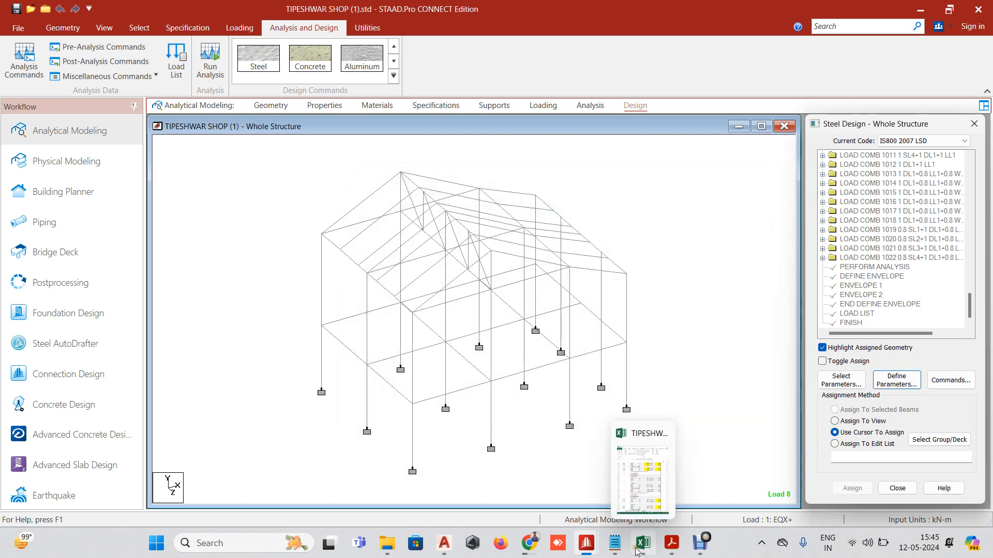
mouse_move(586, 543)
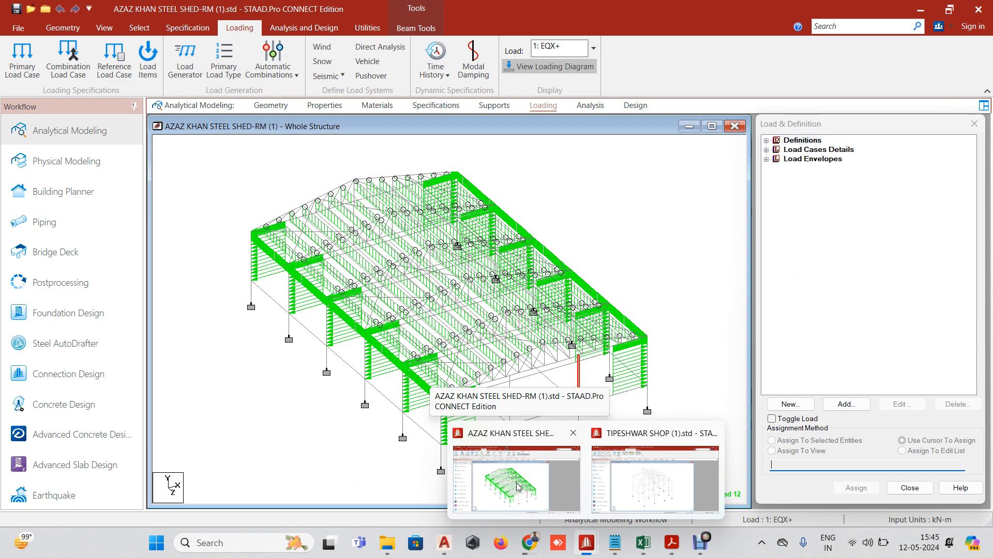
click(517, 487)
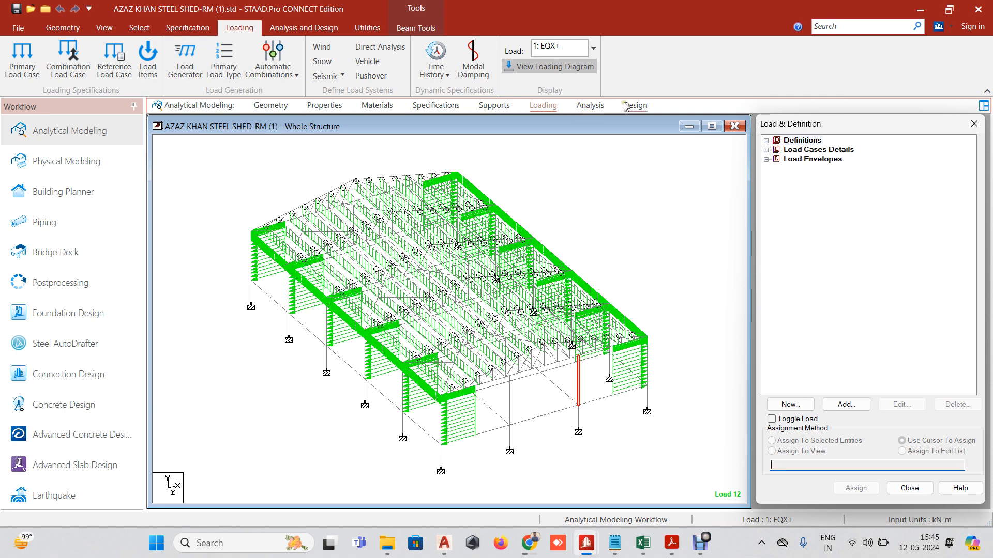
click(367, 30)
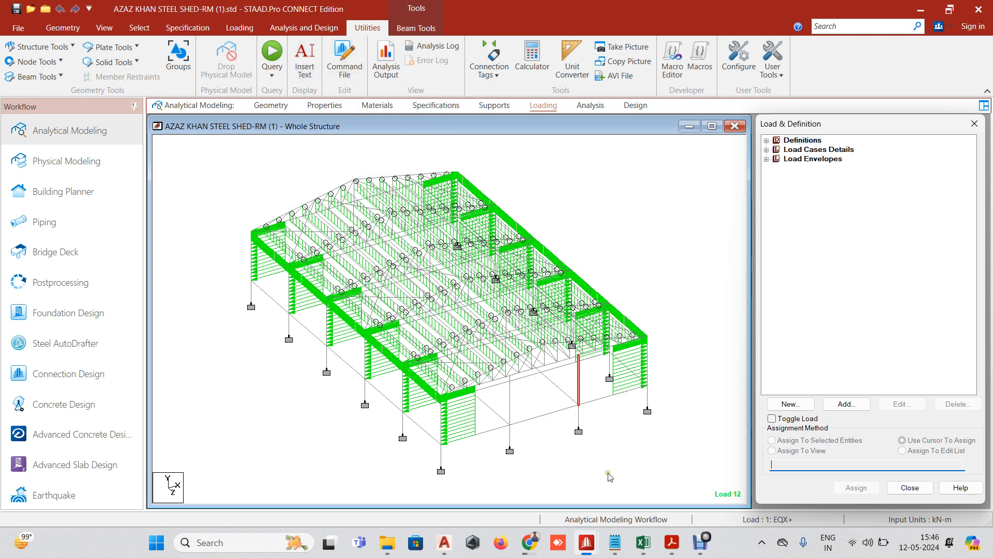
click(701, 543)
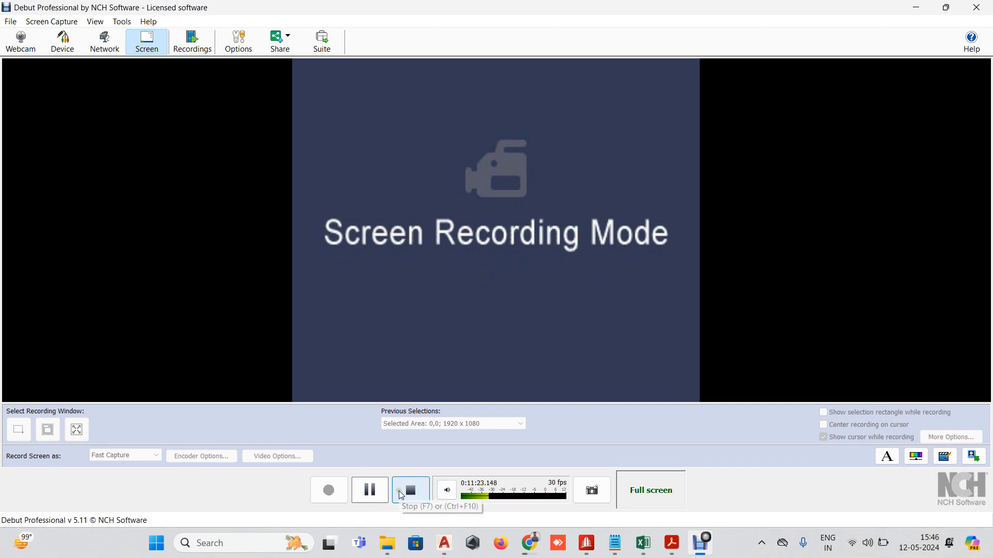